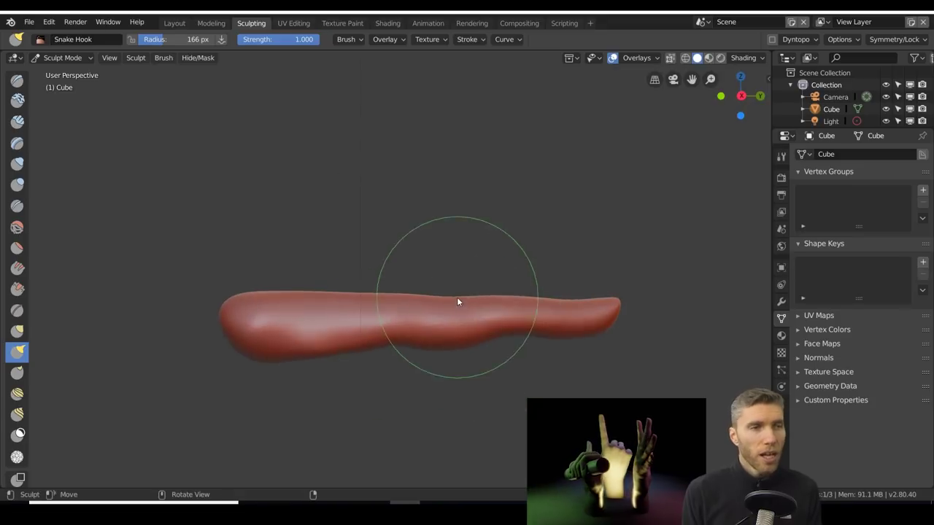
# Reduce the Snake Hook brush radius to 120 px and shape the finger's joints and underside.
pyautogui.scroll(2, 515, 336)
pyautogui.press('[')
pyautogui.press('[')
pyautogui.press('[')
pyautogui.moveTo(396, 317); pyautogui.dragTo(536, 368)
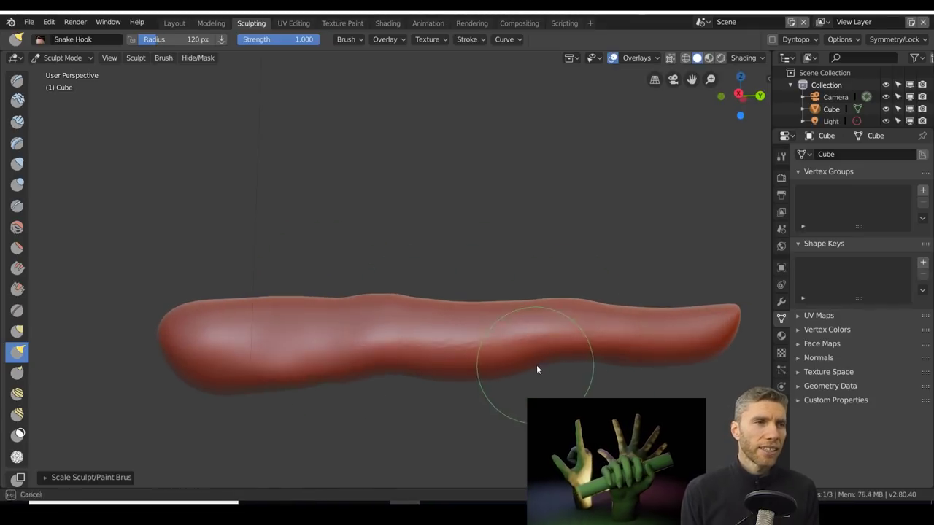
pyautogui.moveTo(194, 382)
pyautogui.mouseDown(button='middle')
pyautogui.moveTo(363, 387)
pyautogui.moveTo(310, 327)
pyautogui.moveTo(448, 346)
pyautogui.moveTo(203, 330)
pyautogui.mouseUp(button='middle')
pyautogui.moveTo(404, 329)
pyautogui.mouseDown(button='middle')
pyautogui.moveTo(458, 408)
pyautogui.moveTo(508, 431)
pyautogui.moveTo(557, 320)
pyautogui.mouseUp(button='middle')
pyautogui.moveTo(632, 308)
pyautogui.mouseDown(button='middle')
pyautogui.moveTo(494, 348)
pyautogui.moveTo(324, 312)
pyautogui.moveTo(452, 358)
pyautogui.moveTo(571, 239)
pyautogui.mouseUp(button='middle')
pyautogui.moveTo(483, 340)
pyautogui.mouseDown(button='middle')
pyautogui.moveTo(504, 367)
pyautogui.moveTo(486, 357)
pyautogui.moveTo(491, 329)
pyautogui.mouseUp(button='middle')
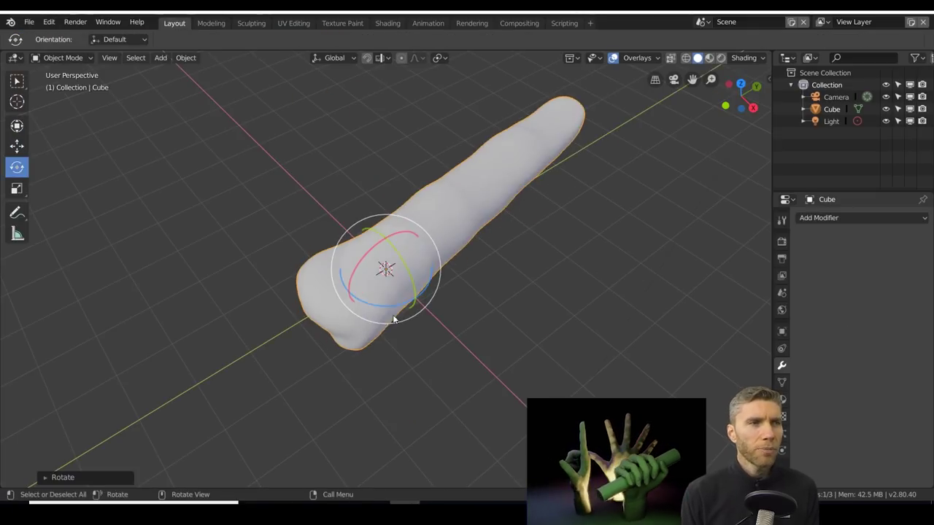
# Duplicate the finger and place the copy beside the original along the X direction.
pyautogui.keyDown('ctrl'); pyautogui.moveTo(392, 315); pyautogui.dragTo(453, 275, button='middle'); pyautogui.keyUp('ctrl')
pyautogui.hotkey('shift', 'd')
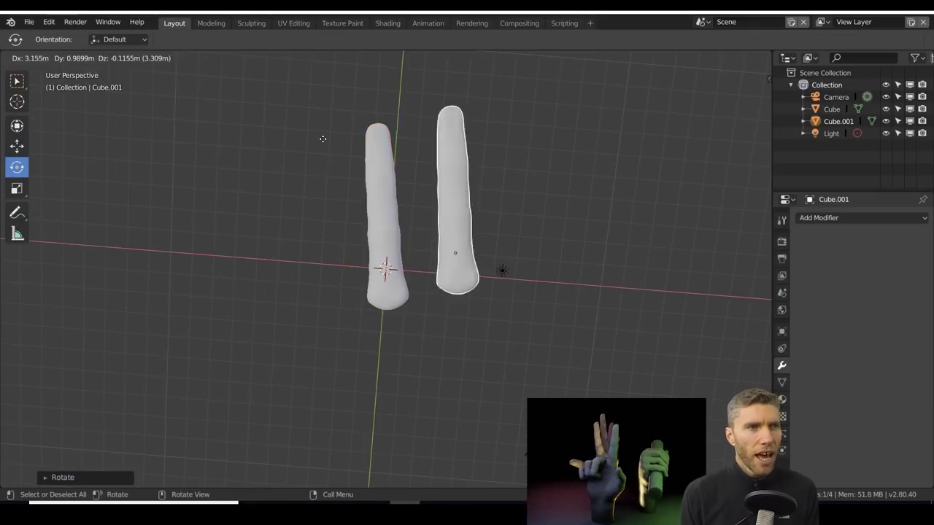
pyautogui.click(527, 276)
pyautogui.moveTo(602, 257); pyautogui.dragTo(659, 202, button='middle')
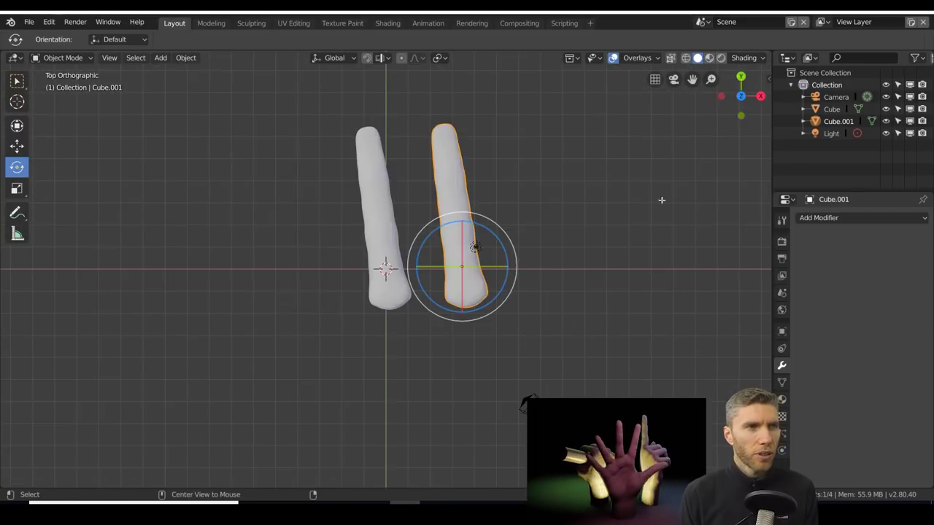
# Rotate the second finger so it leans away from the first and adjust the gap between them.
pyautogui.moveTo(510, 233); pyautogui.dragTo(475, 246)
pyautogui.click(475, 241)
pyautogui.hotkey('shift', 'space')
pyautogui.press('g')
pyautogui.hotkey('ctrl', 'z')
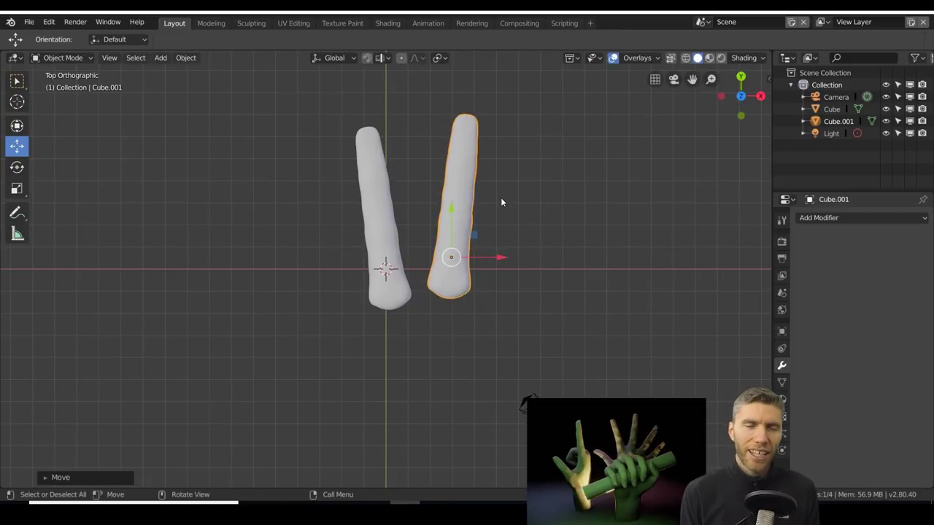
# Duplicate the second finger as a third, place it next to the second, and tilt it further outward.
pyautogui.click(186, 57)
pyautogui.click(211, 154)
pyautogui.click(308, 185)
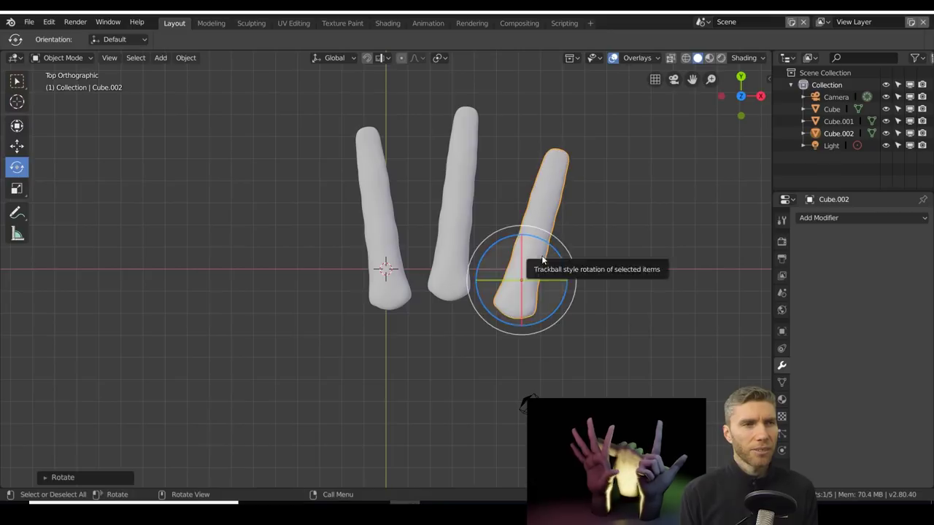
pyautogui.moveTo(542, 260); pyautogui.dragTo(554, 241)
# Duplicate the third finger as a shorter pinky, angled outward, and move it close to the third finger.
pyautogui.click(185, 57)
pyautogui.click(212, 154)
pyautogui.click(627, 325)
pyautogui.hotkey('shift', 'space')
pyautogui.press('g')
pyautogui.moveTo(620, 325); pyautogui.dragTo(559, 322)
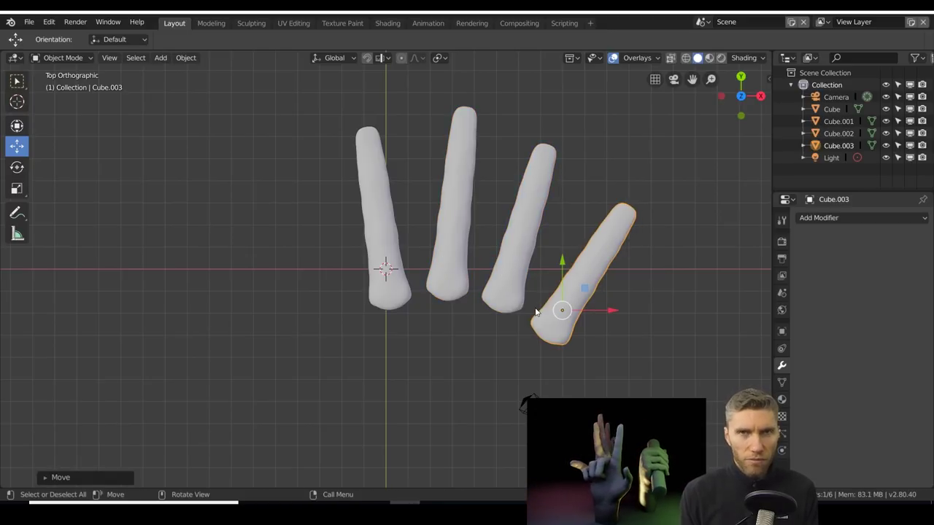
# Add an icosphere below the four fingers as the base for the palm.
pyautogui.keyDown('ctrl'); pyautogui.moveTo(455, 407); pyautogui.dragTo(173, 36, button='middle'); pyautogui.keyUp('ctrl')
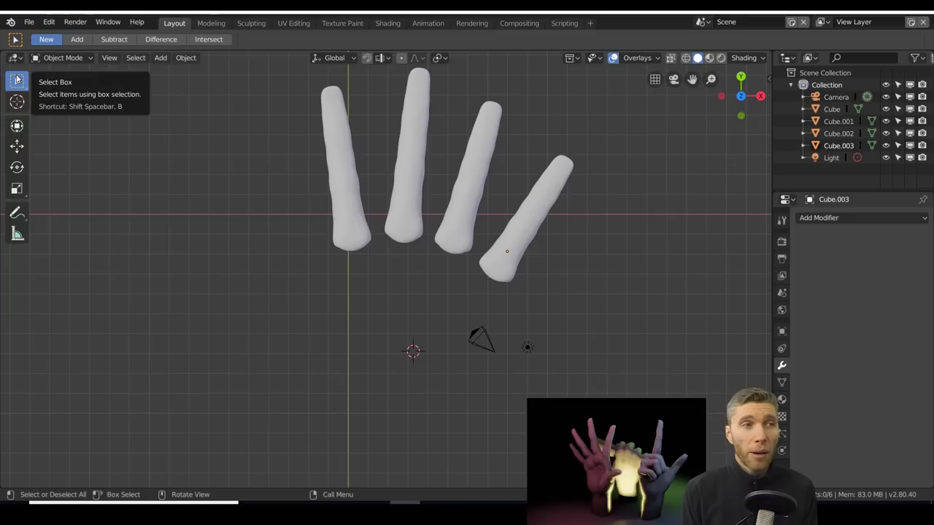
pyautogui.click(185, 57)
pyautogui.click(275, 117)
pyautogui.click(73, 478)
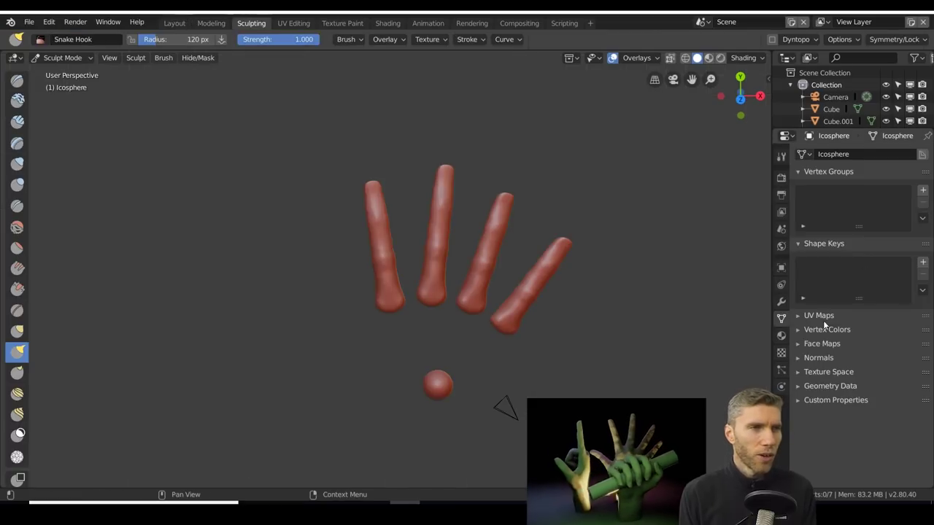
# Enable Dyntopo with Constant Detail at resolution 7.63 and pull the icosphere into a palm reaching the finger bases with Snake Hook.
pyautogui.click(781, 157)
pyautogui.scroll(-5, 861, 328)
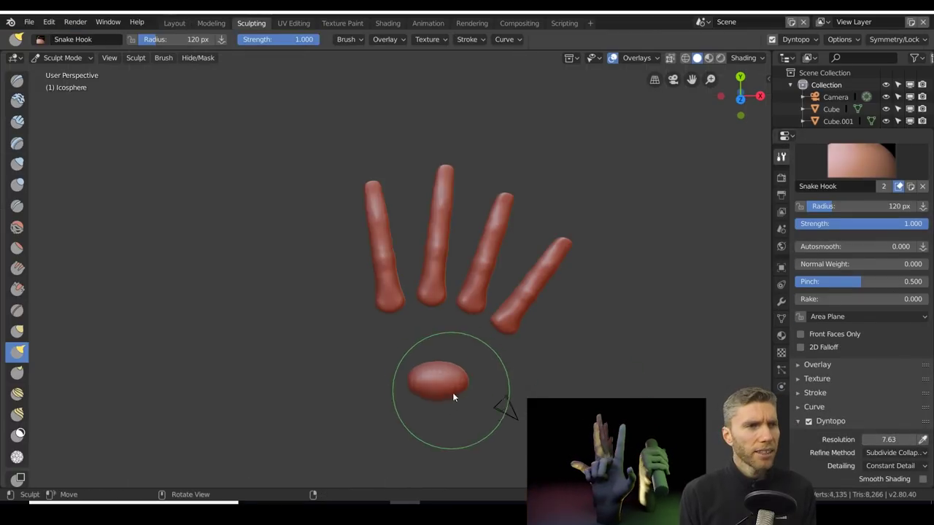
pyautogui.moveTo(463, 338)
pyautogui.mouseDown()
pyautogui.moveTo(424, 322)
pyautogui.moveTo(391, 319)
pyautogui.mouseUp()
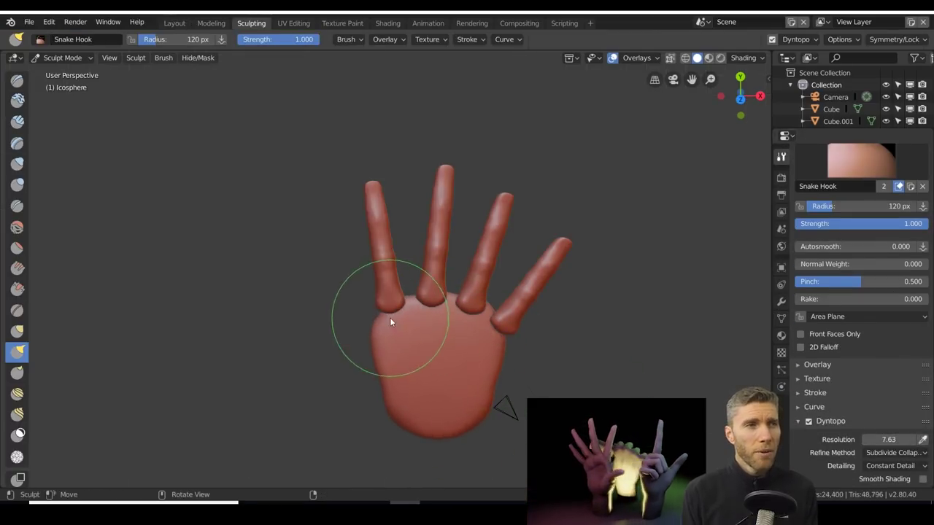
# Pull a thumb base out of the palm's index-finger side and refine the palm outline near the wrist.
pyautogui.scroll(-4, 868, 430)
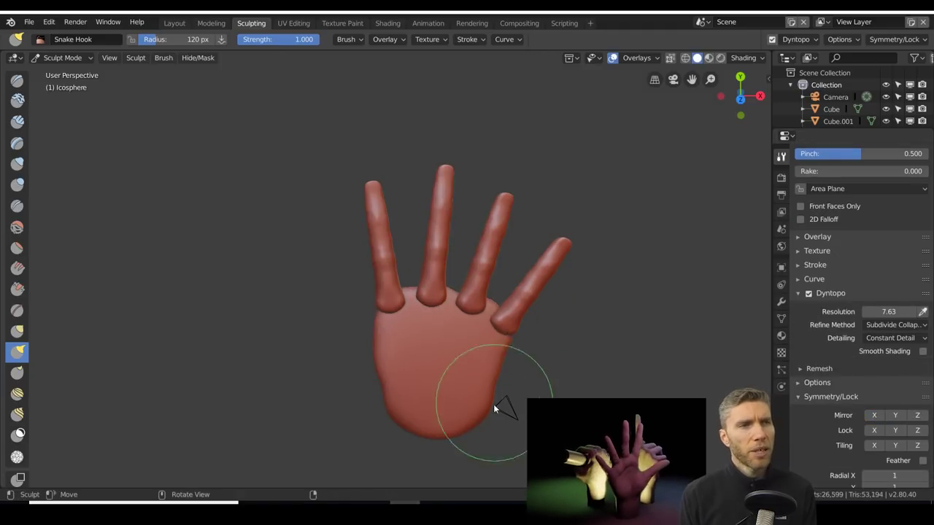
pyautogui.moveTo(410, 414); pyautogui.dragTo(361, 375)
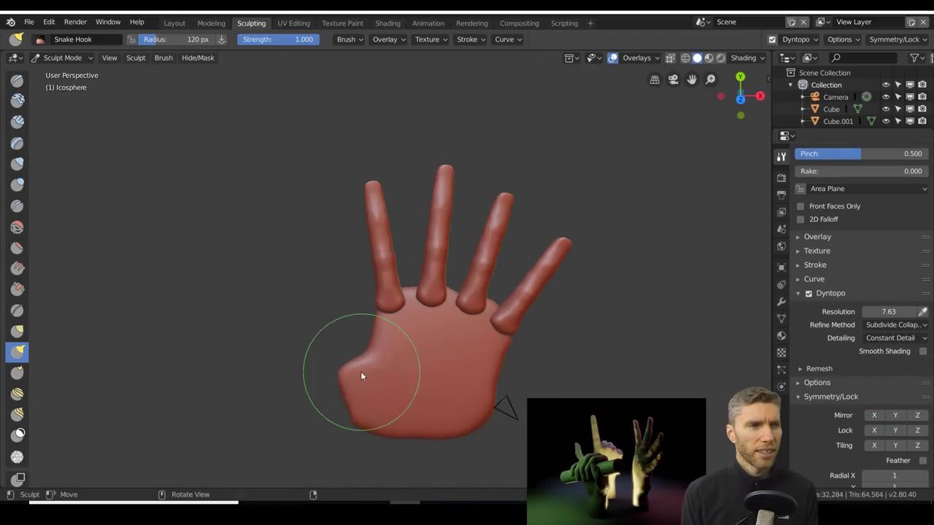
pyautogui.moveTo(504, 307)
pyautogui.mouseDown()
pyautogui.moveTo(515, 344)
pyautogui.moveTo(489, 314)
pyautogui.mouseUp()
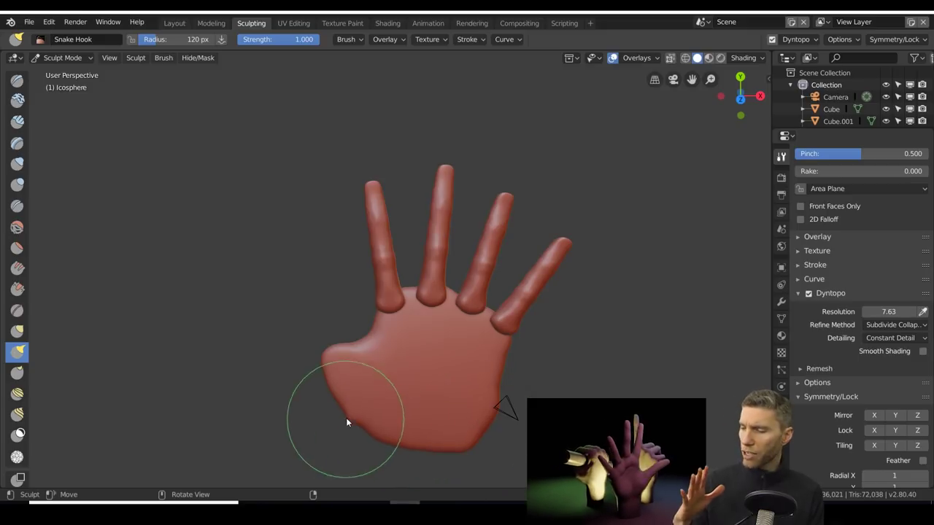
# Set the Snake Hook radius to 181 px and shape the thickness of the palm and thumb base from several angles.
pyautogui.moveTo(465, 435)
pyautogui.mouseDown(button='middle')
pyautogui.moveTo(488, 224)
pyautogui.moveTo(452, 235)
pyautogui.moveTo(457, 208)
pyautogui.moveTo(256, 265)
pyautogui.moveTo(311, 249)
pyautogui.moveTo(310, 321)
pyautogui.moveTo(260, 308)
pyautogui.moveTo(348, 221)
pyautogui.moveTo(499, 217)
pyautogui.moveTo(536, 241)
pyautogui.moveTo(427, 225)
pyautogui.mouseUp(button='middle')
pyautogui.press('f')
pyautogui.click(260, 336)
pyautogui.moveTo(358, 219)
pyautogui.mouseDown(button='middle')
pyautogui.moveTo(413, 184)
pyautogui.moveTo(549, 318)
pyautogui.mouseUp(button='middle')
pyautogui.moveTo(466, 361)
pyautogui.mouseDown(button='middle')
pyautogui.moveTo(323, 202)
pyautogui.moveTo(452, 221)
pyautogui.moveTo(360, 234)
pyautogui.moveTo(562, 202)
pyautogui.moveTo(417, 129)
pyautogui.moveTo(437, 167)
pyautogui.mouseUp(button='middle')
# Flip the palm mesh by scaling it -0.988 along the global Z axis.
pyautogui.click(174, 22)
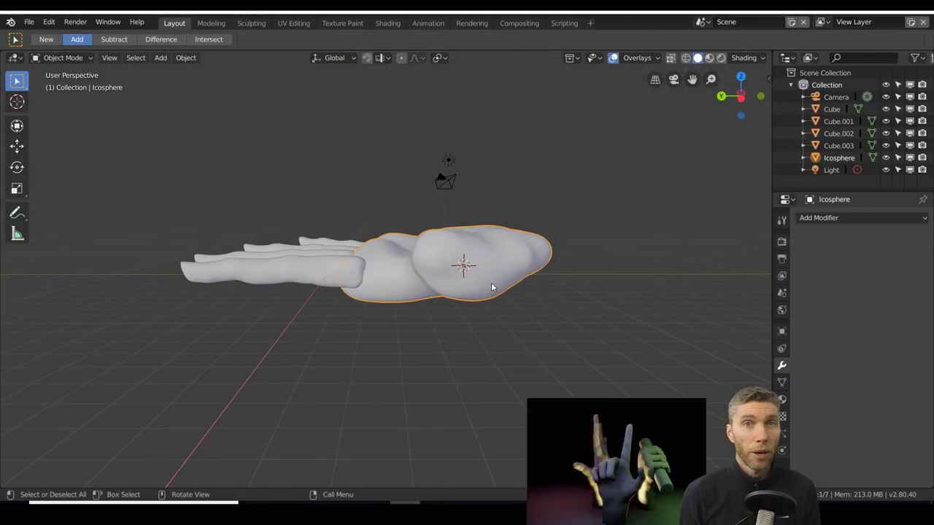
pyautogui.hotkey('shift', 'space')
pyautogui.press('s')
pyautogui.moveTo(462, 218); pyautogui.dragTo(464, 305)
pyautogui.moveTo(463, 305); pyautogui.dragTo(621, 273, button='middle')
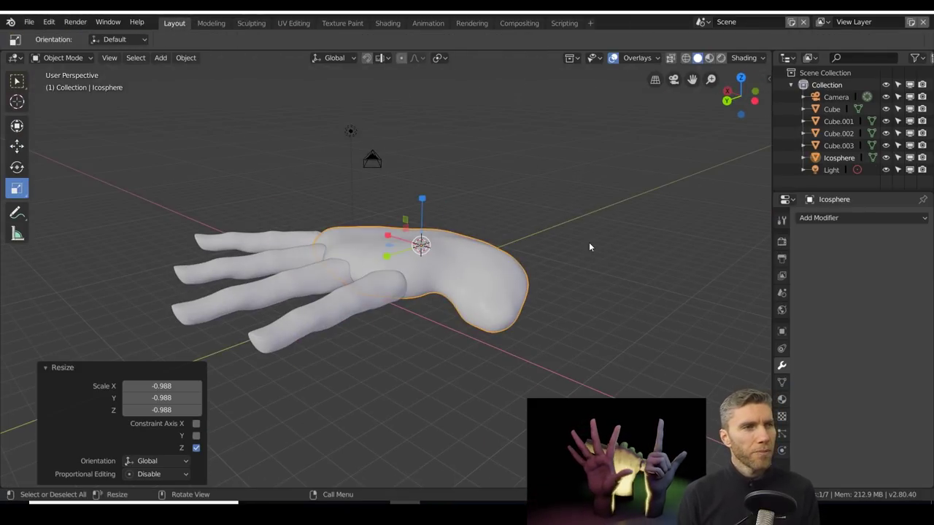
pyautogui.moveTo(589, 243); pyautogui.dragTo(492, 298, button='middle')
pyautogui.moveTo(507, 364)
pyautogui.mouseDown(button='middle')
pyautogui.moveTo(511, 340)
pyautogui.moveTo(495, 314)
pyautogui.mouseUp(button='middle')
# Return to sculpting and use Snake Hook to extend the wrist and smooth the palm's transitions into the fingers.
pyautogui.hotkey('ctrl', 'pagedown')
pyautogui.hotkey('ctrl', 'pagedown')
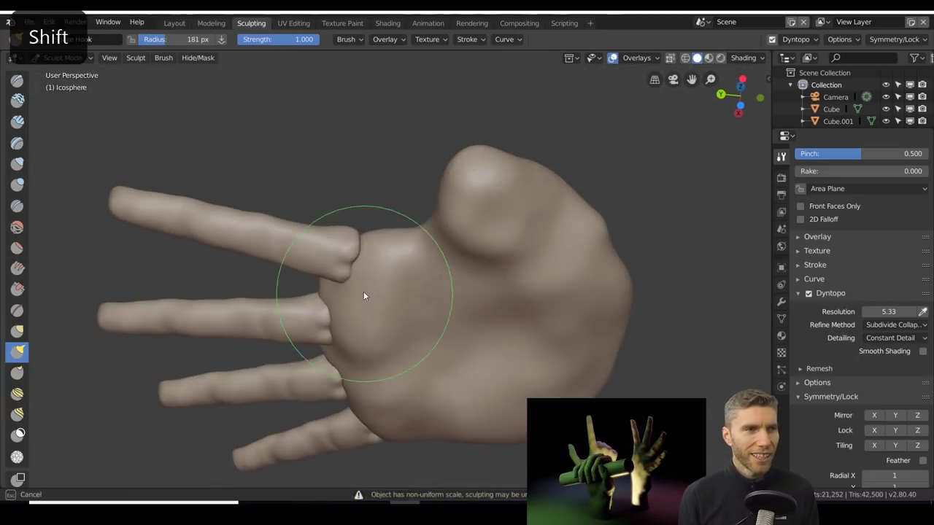
pyautogui.moveTo(365, 295); pyautogui.dragTo(427, 353, button='middle')
pyautogui.moveTo(448, 164)
pyautogui.mouseDown(button='middle')
pyautogui.moveTo(600, 211)
pyautogui.moveTo(606, 290)
pyautogui.moveTo(531, 163)
pyautogui.mouseUp(button='middle')
pyautogui.moveTo(399, 176)
pyautogui.mouseDown(button='middle')
pyautogui.moveTo(504, 286)
pyautogui.moveTo(437, 338)
pyautogui.moveTo(428, 216)
pyautogui.moveTo(479, 355)
pyautogui.moveTo(411, 302)
pyautogui.moveTo(488, 281)
pyautogui.moveTo(468, 273)
pyautogui.moveTo(474, 354)
pyautogui.moveTo(470, 278)
pyautogui.mouseUp(button='middle')
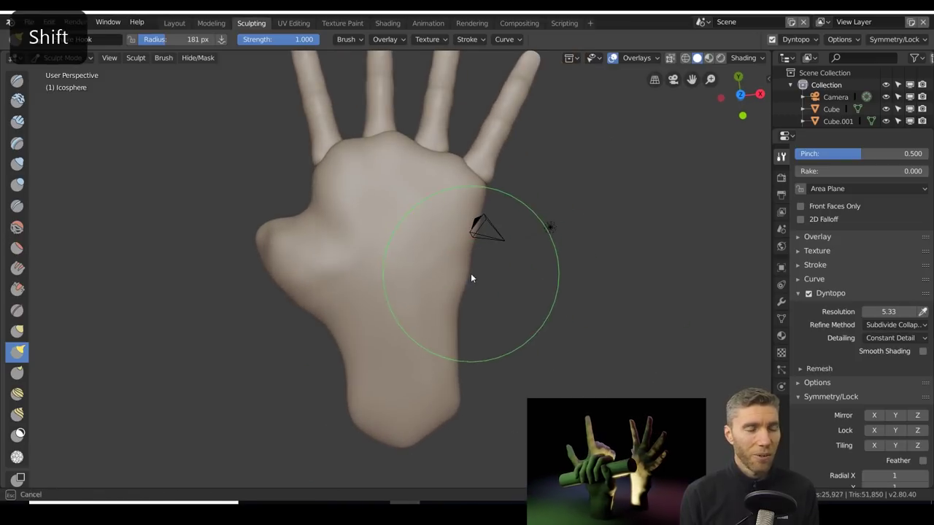
pyautogui.keyDown('ctrl'); pyautogui.moveTo(464, 232); pyautogui.dragTo(482, 370, button='middle'); pyautogui.keyUp('ctrl')
pyautogui.moveTo(550, 226)
pyautogui.keyDown('alt'); pyautogui.mouseDown(button='middle')
pyautogui.moveTo(512, 331)
pyautogui.moveTo(496, 306)
pyautogui.moveTo(550, 275)
pyautogui.moveTo(533, 289)
pyautogui.moveTo(443, 297)
pyautogui.moveTo(477, 250)
pyautogui.moveTo(510, 377)
pyautogui.moveTo(477, 290)
pyautogui.moveTo(409, 350)
pyautogui.moveTo(454, 379)
pyautogui.moveTo(377, 292)
pyautogui.moveTo(537, 340)
pyautogui.moveTo(327, 379)
pyautogui.moveTo(418, 397)
pyautogui.moveTo(386, 282)
pyautogui.moveTo(481, 318)
pyautogui.moveTo(464, 344)
pyautogui.moveTo(401, 308)
pyautogui.moveTo(486, 329)
pyautogui.moveTo(450, 358)
pyautogui.moveTo(472, 267)
pyautogui.mouseUp(button='middle'); pyautogui.keyUp('alt')
pyautogui.moveTo(462, 333)
pyautogui.mouseDown(button='middle')
pyautogui.moveTo(571, 258)
pyautogui.moveTo(571, 313)
pyautogui.moveTo(344, 312)
pyautogui.moveTo(535, 293)
pyautogui.moveTo(389, 350)
pyautogui.moveTo(467, 386)
pyautogui.moveTo(434, 359)
pyautogui.mouseUp(button='middle')
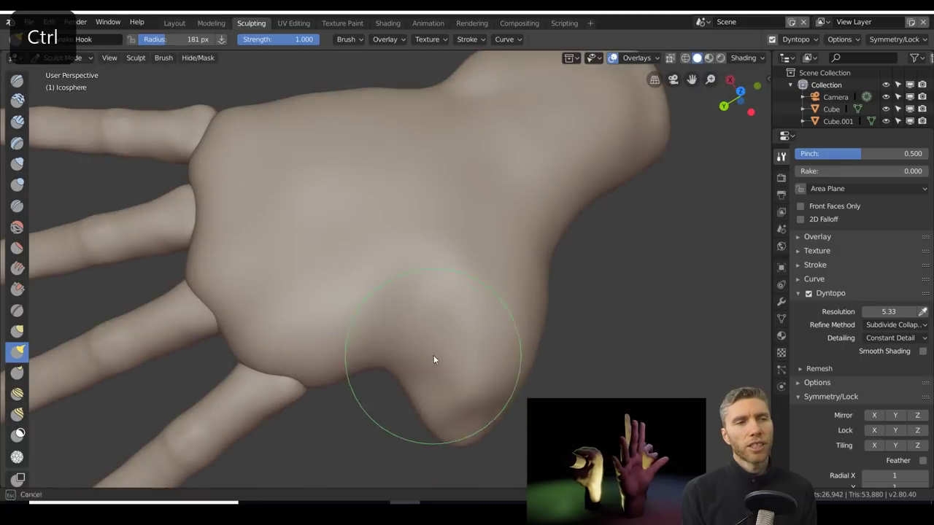
# Refine the thumb stub and wrist, enlarging the Snake Hook brush radius to 304 px.
pyautogui.moveTo(396, 315)
pyautogui.mouseDown(button='middle')
pyautogui.moveTo(378, 269)
pyautogui.moveTo(389, 292)
pyautogui.moveTo(516, 350)
pyautogui.moveTo(481, 307)
pyautogui.moveTo(442, 315)
pyautogui.moveTo(536, 273)
pyautogui.moveTo(540, 348)
pyautogui.moveTo(495, 332)
pyautogui.moveTo(358, 318)
pyautogui.moveTo(516, 315)
pyautogui.moveTo(509, 335)
pyautogui.mouseUp(button='middle')
pyautogui.moveTo(363, 451)
pyautogui.mouseDown(button='middle')
pyautogui.moveTo(467, 298)
pyautogui.moveTo(481, 375)
pyautogui.moveTo(373, 409)
pyautogui.moveTo(504, 277)
pyautogui.moveTo(516, 277)
pyautogui.moveTo(439, 328)
pyautogui.moveTo(425, 255)
pyautogui.moveTo(431, 307)
pyautogui.moveTo(528, 181)
pyautogui.moveTo(489, 340)
pyautogui.moveTo(457, 343)
pyautogui.moveTo(445, 360)
pyautogui.moveTo(469, 329)
pyautogui.moveTo(110, 122)
pyautogui.mouseUp(button='middle')
pyautogui.press(']')
pyautogui.press(']')
pyautogui.press(']')
pyautogui.press(']')
pyautogui.press(']')
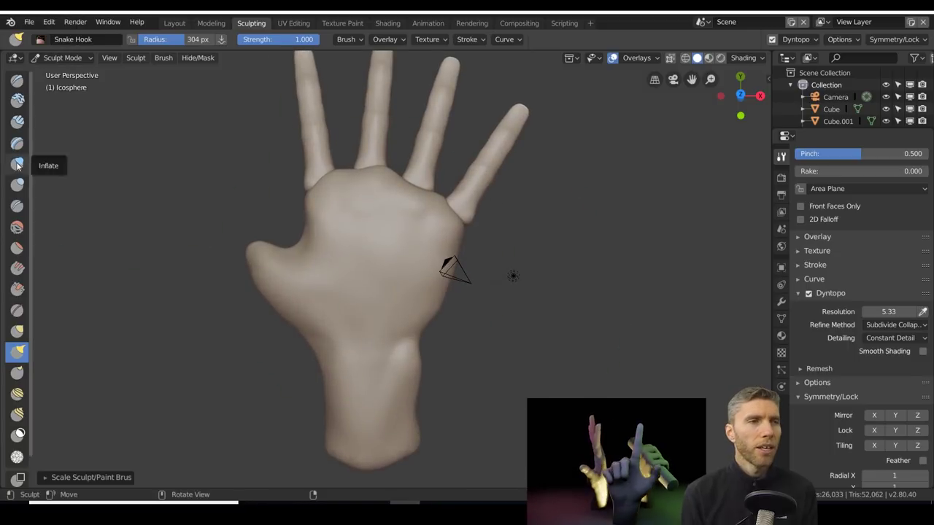
# Try to sculpt knuckles and tendon ridges on the back of the hand with the Draw brush at 29 px.
pyautogui.press('x')
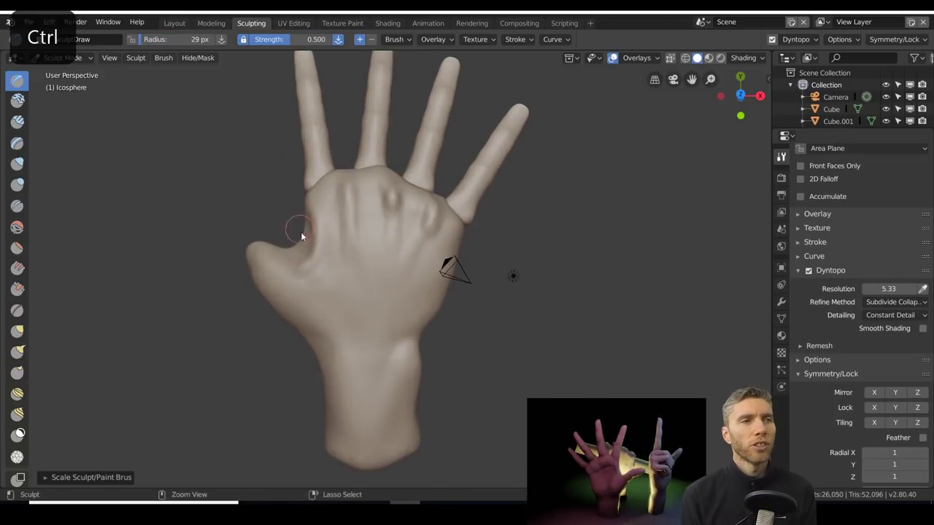
pyautogui.moveTo(345, 208); pyautogui.dragTo(415, 165, button='middle')
pyautogui.hotkey('ctrl', 'z')
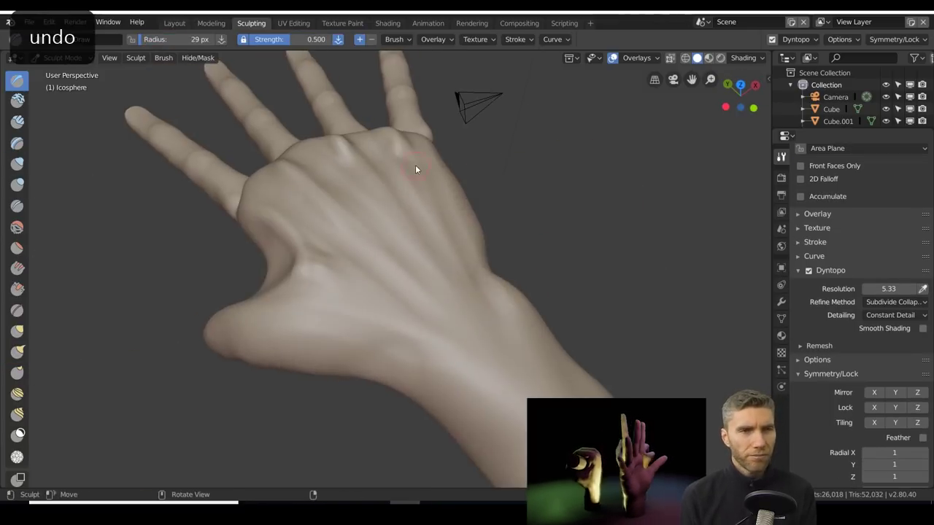
pyautogui.moveTo(405, 213); pyautogui.dragTo(381, 251, button='middle')
pyautogui.moveTo(357, 152)
pyautogui.mouseDown(button='middle')
pyautogui.moveTo(385, 183)
pyautogui.moveTo(219, 197)
pyautogui.moveTo(287, 158)
pyautogui.mouseUp(button='middle')
# Set the Draw brush radius to 51 px, try strokes on the back of the hand, and undo them.
pyautogui.press('f')
pyautogui.click(585, 331)
pyautogui.hotkey('ctrl', 'z')
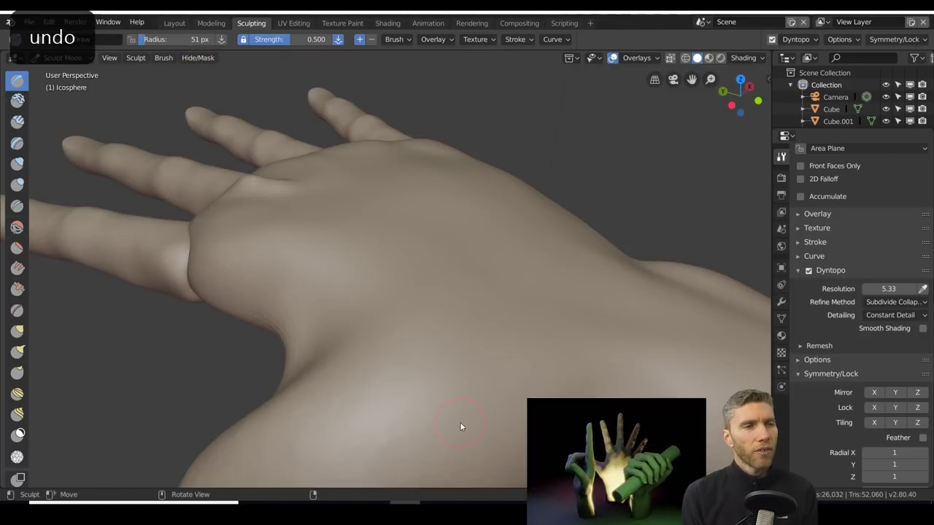
pyautogui.moveTo(515, 325); pyautogui.dragTo(567, 325)
pyautogui.hotkey('ctrl', 'z')
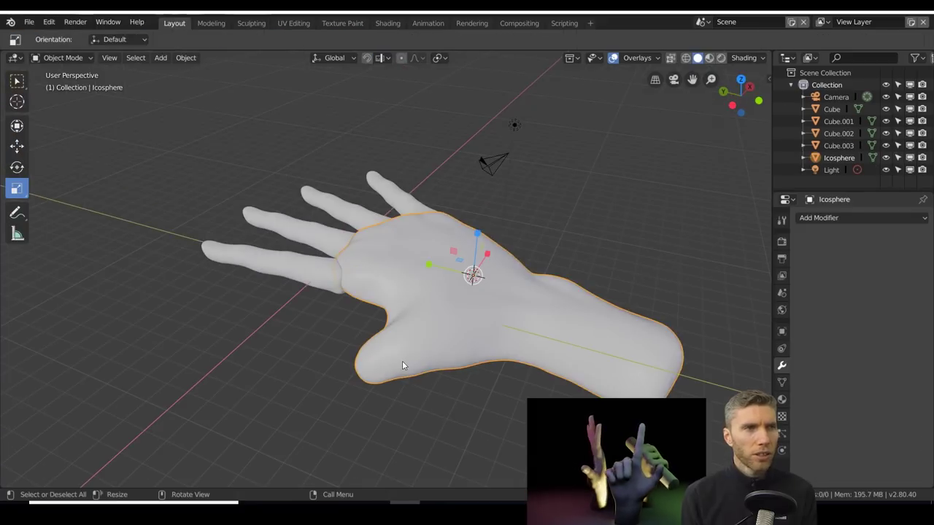
pyautogui.click(62, 58)
pyautogui.click(59, 83)
pyautogui.click(223, 57)
pyautogui.press('Tab')
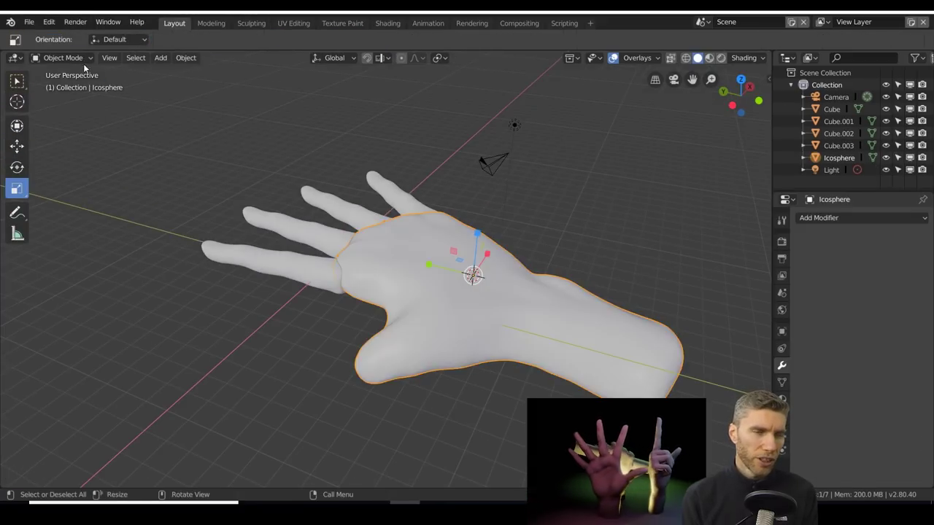
# Apply the palm object's scale, return to sculpting, and undo the last changes.
pyautogui.click(184, 58)
pyautogui.moveTo(197, 119)
pyautogui.click(339, 125)
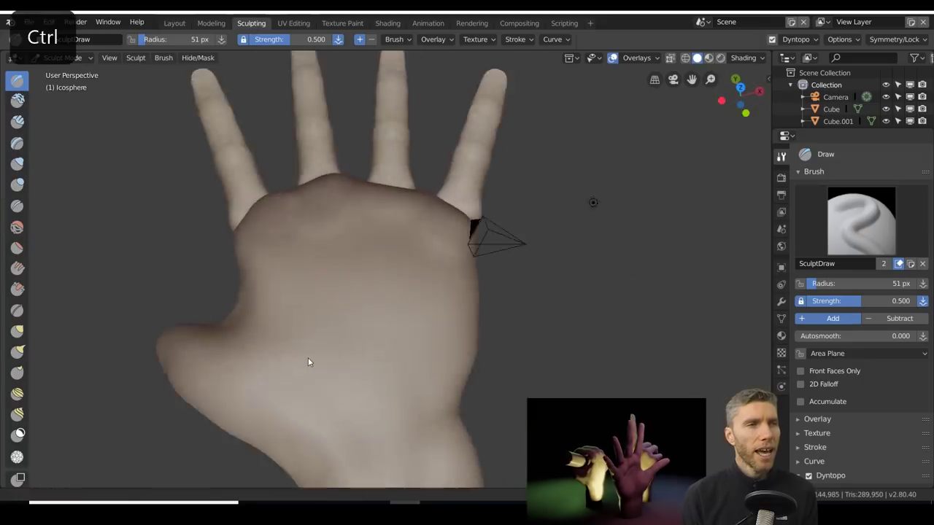
pyautogui.hotkey('ctrl', 'z')
pyautogui.hotkey('ctrl', 'z')
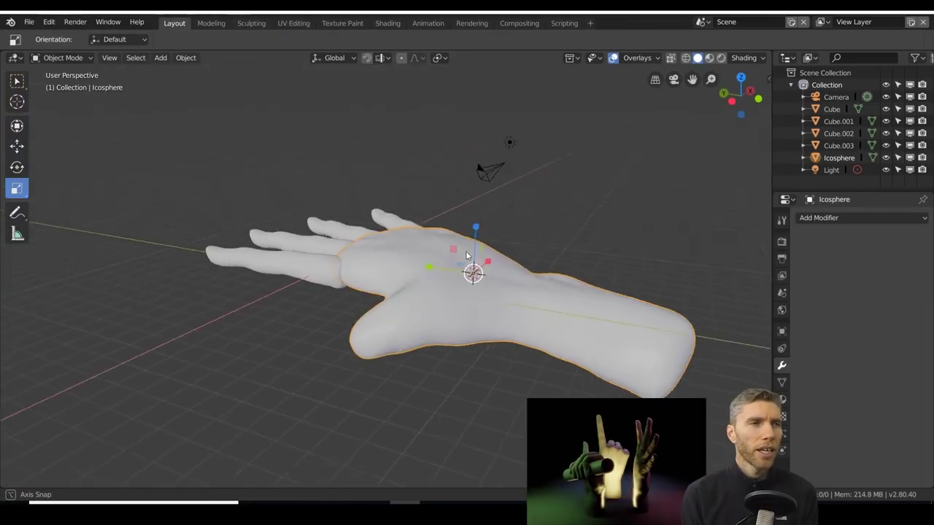
pyautogui.press('Tab')
pyautogui.click(301, 57)
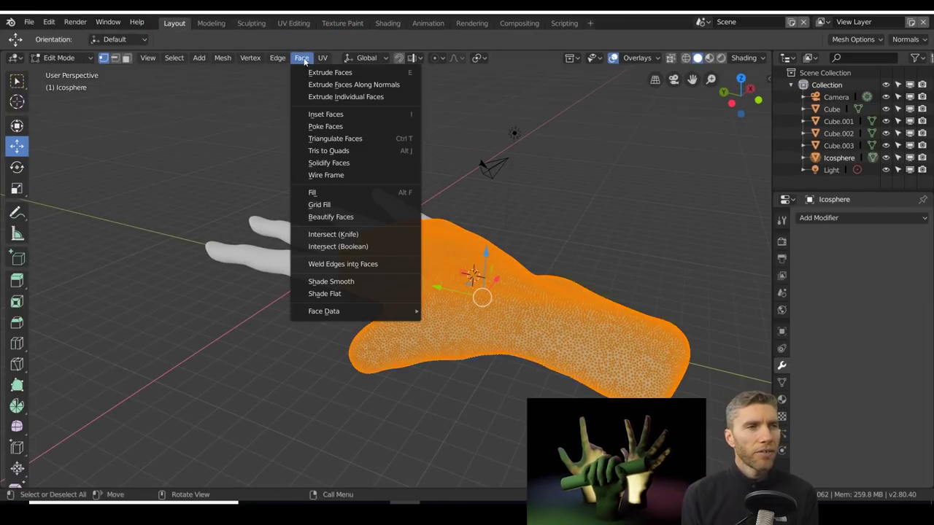
pyautogui.click(223, 57)
pyautogui.press('Tab')
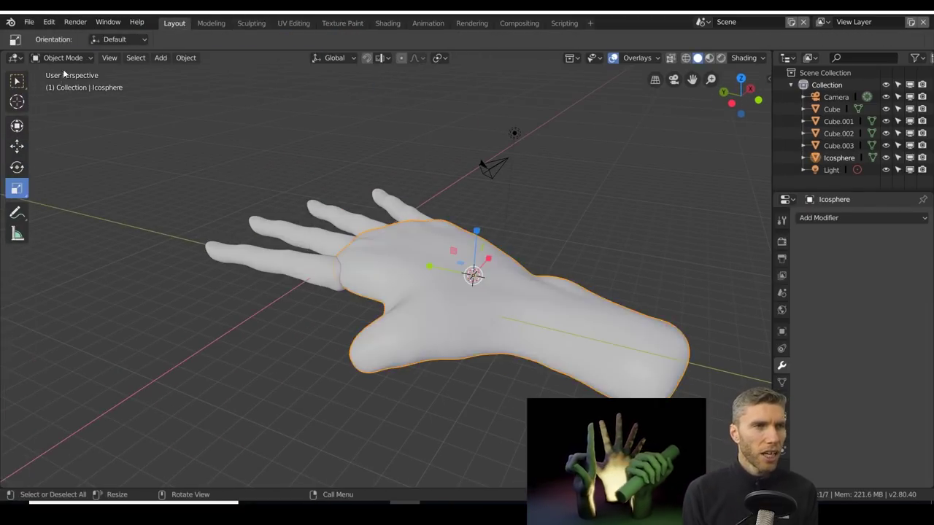
# Sculpt knuckles and tendon ridges on the back of the hand behind the four fingers.
pyautogui.click(250, 22)
pyautogui.moveTo(297, 210); pyautogui.dragTo(308, 235, button='middle')
pyautogui.keyDown('shift'); pyautogui.moveTo(261, 327); pyautogui.dragTo(420, 295, button='middle'); pyautogui.keyUp('shift')
pyautogui.keyDown('ctrl'); pyautogui.moveTo(306, 340); pyautogui.dragTo(499, 264, button='middle'); pyautogui.keyUp('ctrl')
pyautogui.moveTo(537, 233)
pyautogui.mouseDown(button='middle')
pyautogui.moveTo(533, 333)
pyautogui.moveTo(452, 374)
pyautogui.mouseUp(button='middle')
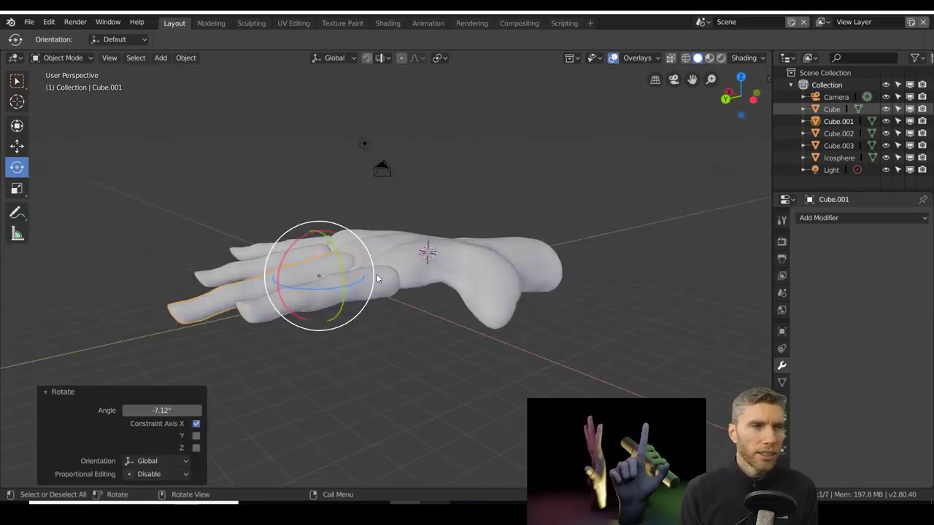
# Undo the last finger rotation and scale the middle finger up by about 1.08.
pyautogui.hotkey('ctrl', 'z')
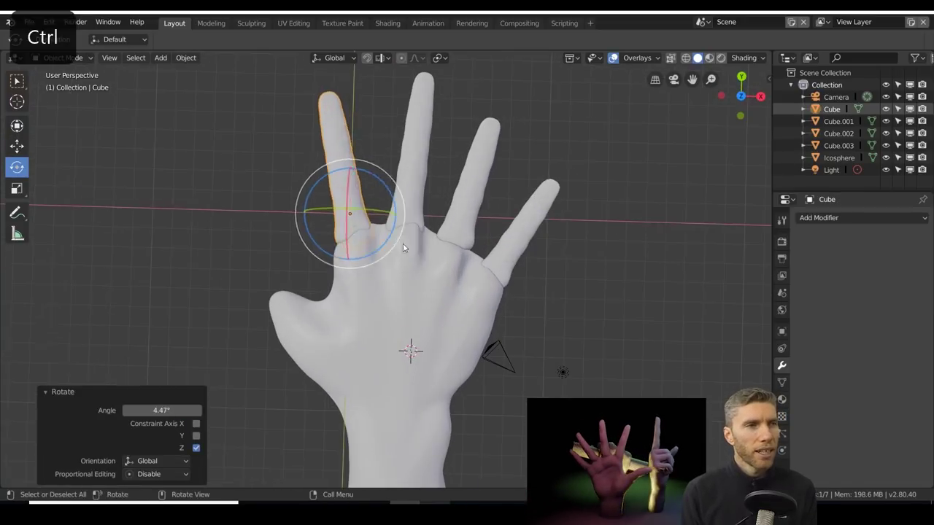
pyautogui.hotkey('ctrl', 'z')
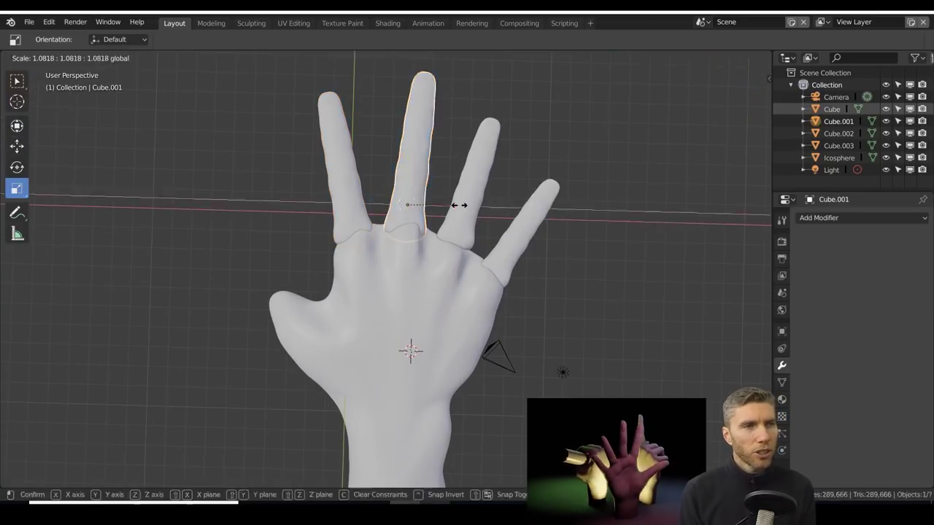
pyautogui.click(459, 205)
pyautogui.moveTo(459, 205); pyautogui.dragTo(625, 287, button='middle')
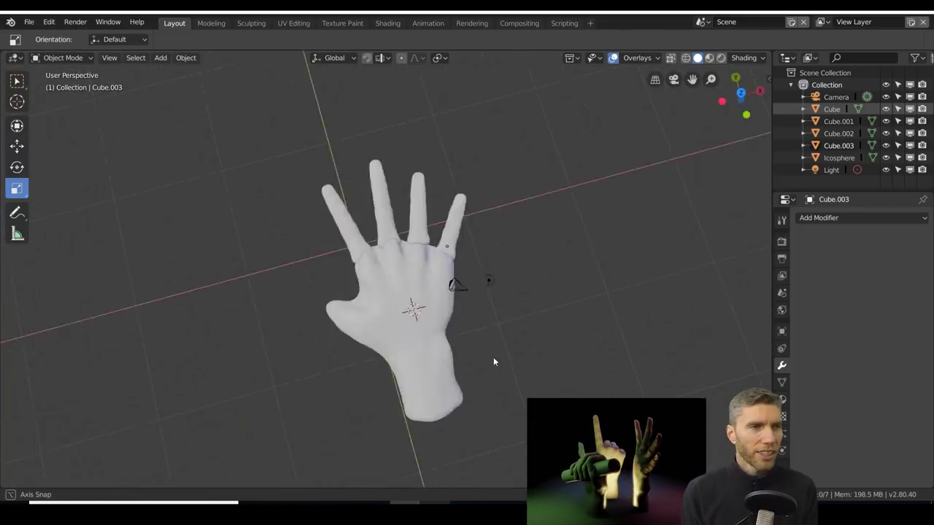
# Try to reposition and rescale a finger where it meets the palm, undoing the changes.
pyautogui.moveTo(493, 360); pyautogui.dragTo(331, 113, button='middle')
pyautogui.moveTo(394, 239); pyautogui.dragTo(402, 201)
pyautogui.press('s')
pyautogui.hotkey('ctrl', 'z')
pyautogui.moveTo(402, 202); pyautogui.dragTo(294, 230, button='middle')
pyautogui.hotkey('ctrl', 'z')
# Rotate the index finger so it tilts slightly downward from the palm.
pyautogui.moveTo(296, 262); pyautogui.dragTo(479, 308, button='middle')
pyautogui.click(480, 357)
pyautogui.moveTo(480, 357); pyautogui.dragTo(409, 343, button='middle')
pyautogui.click(17, 167)
pyautogui.moveTo(349, 234); pyautogui.dragTo(376, 288)
# Apply the index finger object's scale.
pyautogui.moveTo(376, 288)
pyautogui.mouseDown(button='middle')
pyautogui.moveTo(431, 410)
pyautogui.moveTo(442, 389)
pyautogui.mouseUp(button='middle')
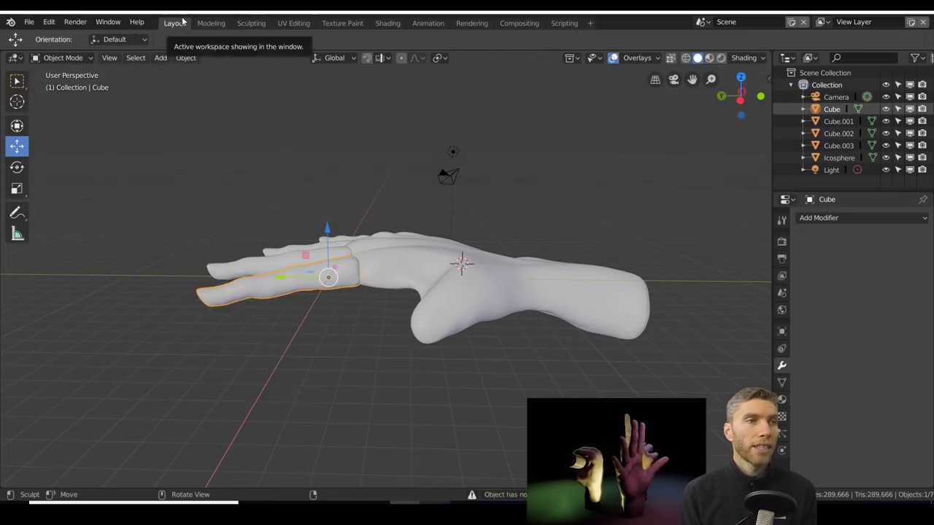
pyautogui.hotkey('ctrl', 'a')
pyautogui.click(340, 125)
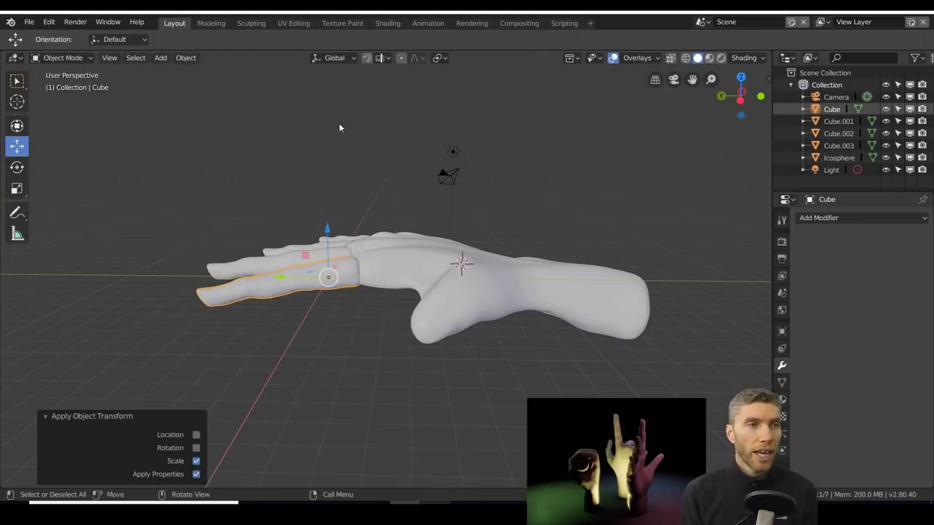
# Enable dynamic topology at resolution 11.23 for sculpting the index finger with the Snake Hook brush.
pyautogui.hotkey('ctrl', 'pagedown')
pyautogui.hotkey('ctrl', 'pagedown')
pyautogui.press('k')
pyautogui.moveTo(482, 271); pyautogui.dragTo(426, 289, button='middle')
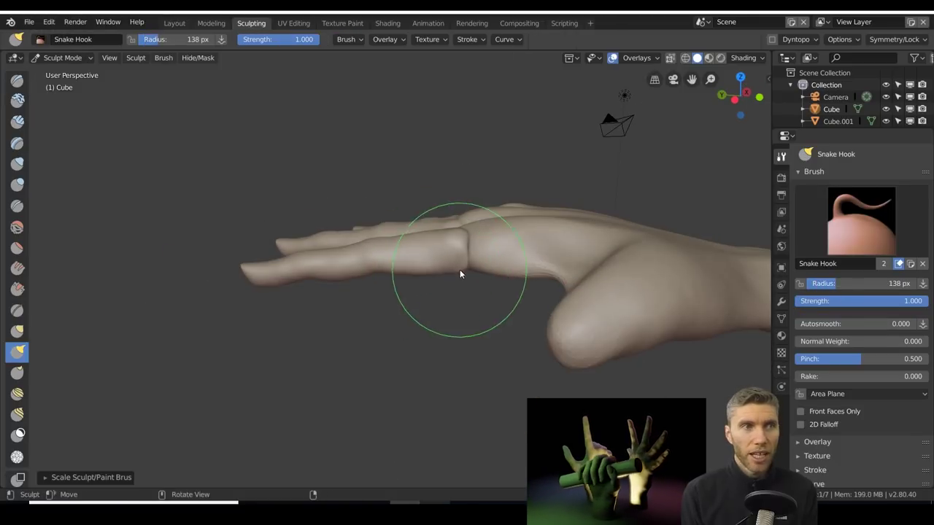
pyautogui.scroll(-4, 805, 379)
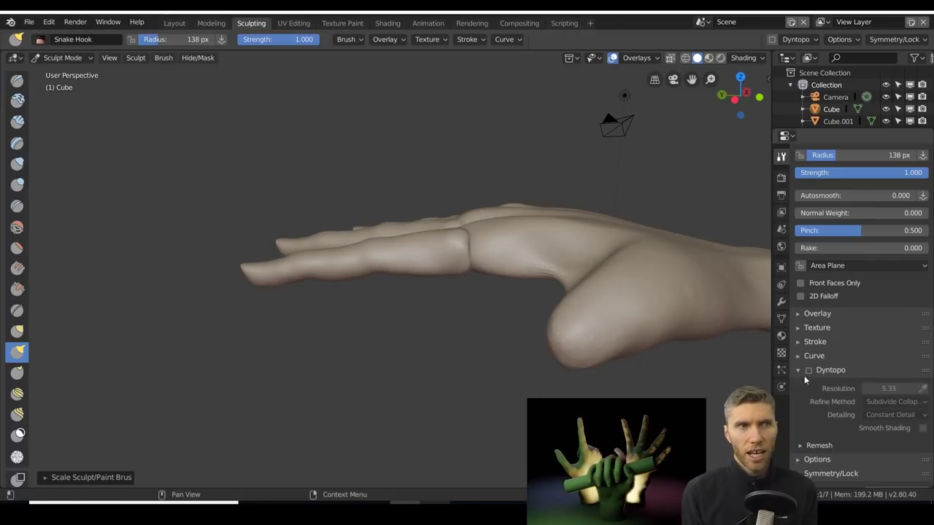
pyautogui.keyDown('ctrl'); pyautogui.moveTo(340, 288); pyautogui.dragTo(432, 321, button='middle'); pyautogui.keyUp('ctrl')
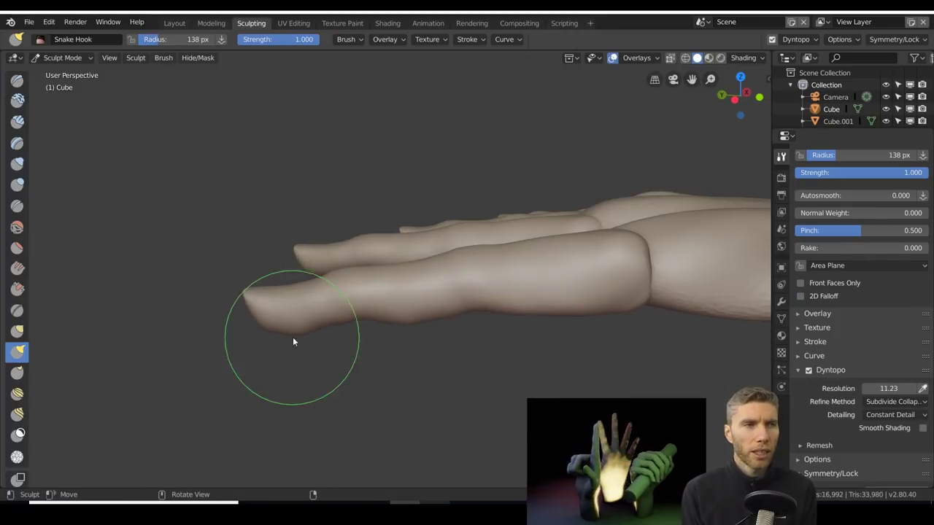
# Sculpt a fingernail into the index fingertip using the Crease brush and a Snake Hook brush enlarged to 113 px.
pyautogui.press('i')
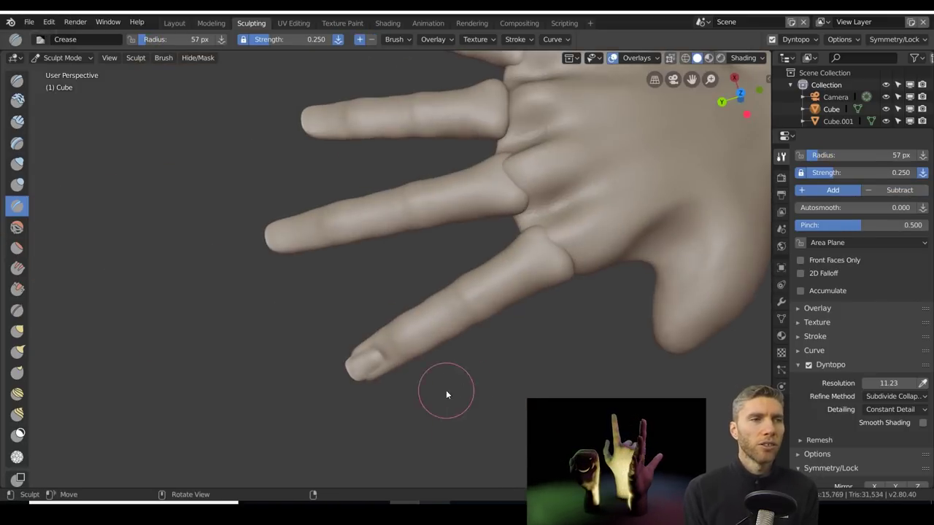
pyautogui.press('k')
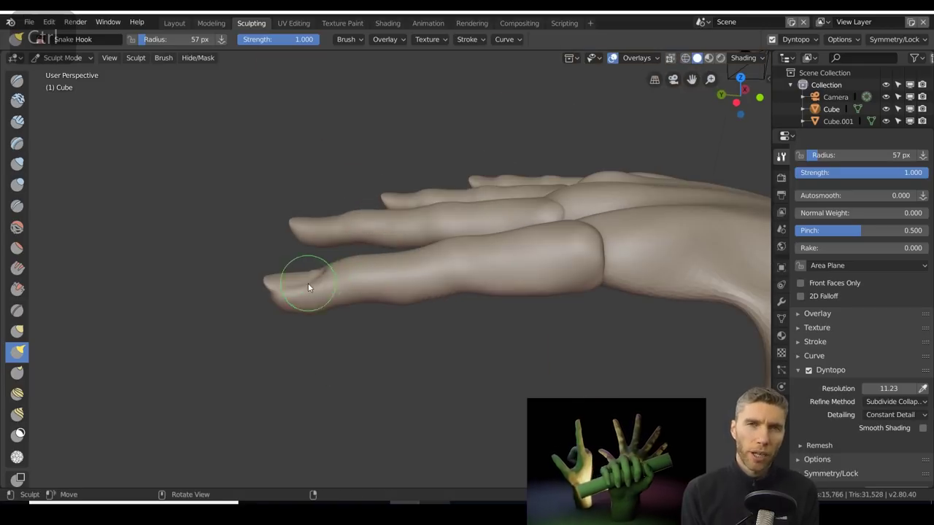
pyautogui.hotkey('ctrl', 'z')
pyautogui.press('f')
pyautogui.click(321, 272)
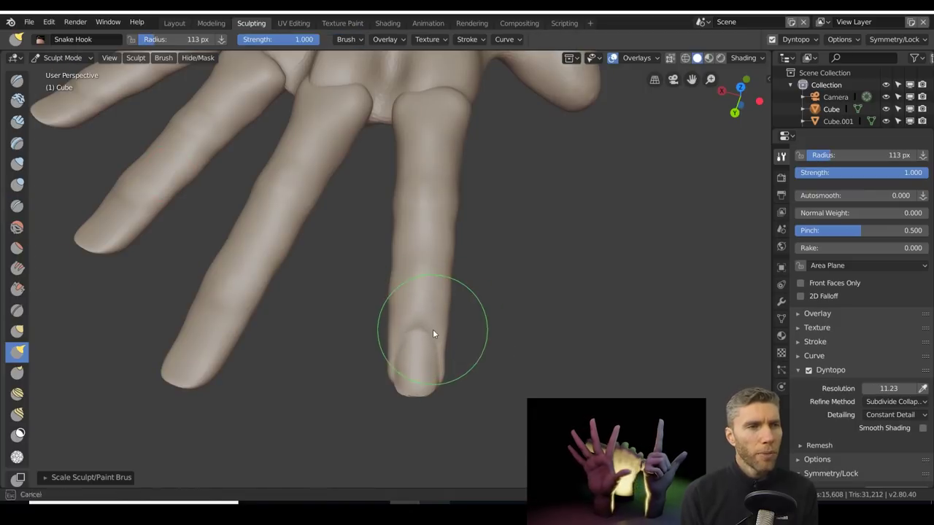
pyautogui.moveTo(432, 329)
pyautogui.mouseDown(button='middle')
pyautogui.moveTo(470, 304)
pyautogui.moveTo(483, 258)
pyautogui.moveTo(454, 391)
pyautogui.mouseUp(button='middle')
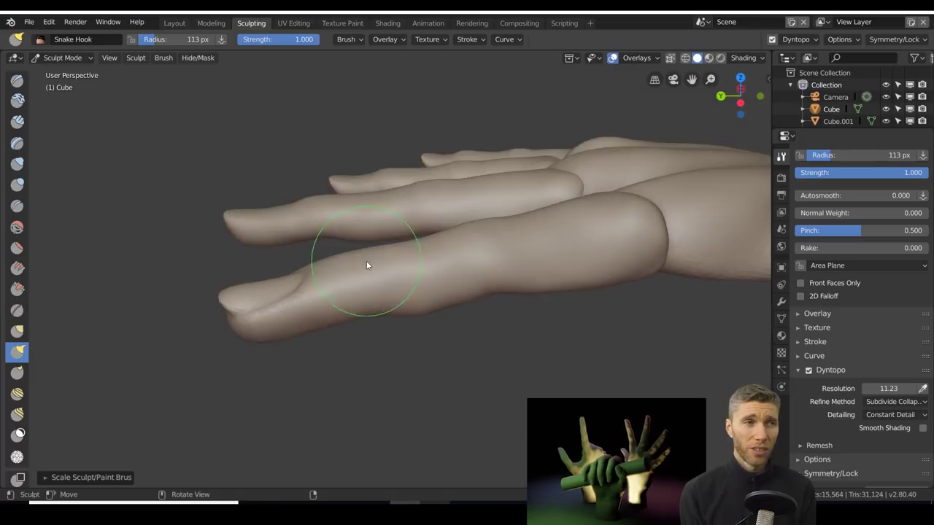
# Reshape the index finger from its tip to its base with the Snake Hook brush at a radius of about 148 px.
pyautogui.moveTo(366, 266)
pyautogui.mouseDown(button='middle')
pyautogui.moveTo(459, 285)
pyautogui.moveTo(479, 213)
pyautogui.moveTo(480, 266)
pyautogui.moveTo(379, 286)
pyautogui.moveTo(367, 235)
pyautogui.moveTo(426, 308)
pyautogui.mouseUp(button='middle')
pyautogui.press('f')
pyautogui.click(426, 308)
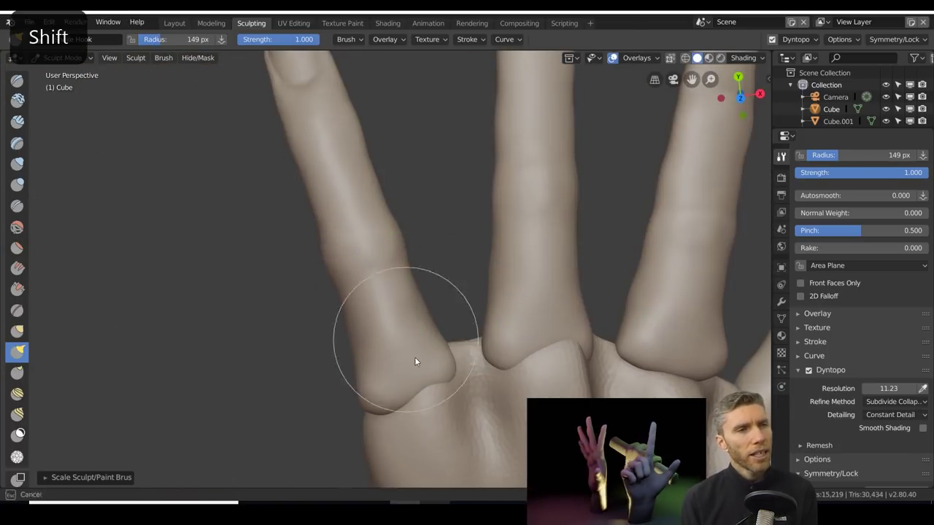
pyautogui.moveTo(437, 385); pyautogui.dragTo(413, 340, button='middle')
pyautogui.moveTo(425, 383)
pyautogui.mouseDown(button='middle')
pyautogui.moveTo(498, 398)
pyautogui.moveTo(500, 308)
pyautogui.moveTo(481, 225)
pyautogui.moveTo(469, 236)
pyautogui.moveTo(475, 192)
pyautogui.moveTo(480, 338)
pyautogui.mouseUp(button='middle')
pyautogui.press('f')
pyautogui.click(478, 362)
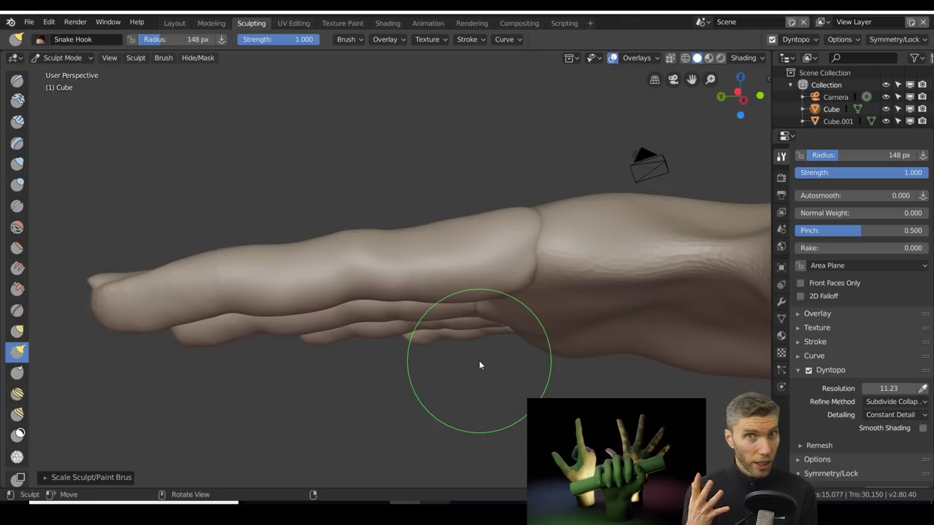
# Undo the last stroke and build up volume around the index finger's joints with the Inflate brush.
pyautogui.moveTo(478, 365)
pyautogui.mouseDown(button='middle')
pyautogui.moveTo(548, 316)
pyautogui.moveTo(411, 223)
pyautogui.moveTo(400, 277)
pyautogui.moveTo(449, 339)
pyautogui.moveTo(390, 376)
pyautogui.moveTo(391, 193)
pyautogui.moveTo(388, 342)
pyautogui.moveTo(419, 273)
pyautogui.moveTo(496, 377)
pyautogui.moveTo(409, 277)
pyautogui.moveTo(338, 137)
pyautogui.moveTo(504, 277)
pyautogui.moveTo(572, 152)
pyautogui.moveTo(542, 212)
pyautogui.moveTo(467, 258)
pyautogui.moveTo(484, 348)
pyautogui.moveTo(510, 403)
pyautogui.moveTo(479, 337)
pyautogui.moveTo(516, 359)
pyautogui.moveTo(453, 275)
pyautogui.moveTo(438, 334)
pyautogui.mouseUp(button='middle')
pyautogui.click(17, 164)
pyautogui.hotkey('ctrl', 'z')
pyautogui.moveTo(437, 334); pyautogui.dragTo(467, 279)
pyautogui.keyDown('ctrl'); pyautogui.moveTo(467, 279); pyautogui.dragTo(372, 382, button='middle'); pyautogui.keyUp('ctrl')
pyautogui.moveTo(372, 382); pyautogui.dragTo(405, 402)
# Carve skin folds across the index finger's joint with the Crease brush.
pyautogui.moveTo(431, 355)
pyautogui.keyDown('shift'); pyautogui.mouseDown(button='middle')
pyautogui.moveTo(438, 255)
pyautogui.moveTo(517, 327)
pyautogui.moveTo(654, 254)
pyautogui.moveTo(502, 362)
pyautogui.moveTo(331, 194)
pyautogui.moveTo(361, 263)
pyautogui.moveTo(375, 221)
pyautogui.moveTo(463, 225)
pyautogui.moveTo(433, 292)
pyautogui.moveTo(348, 367)
pyautogui.moveTo(482, 287)
pyautogui.moveTo(385, 305)
pyautogui.moveTo(434, 329)
pyautogui.moveTo(349, 250)
pyautogui.moveTo(404, 329)
pyautogui.moveTo(445, 364)
pyautogui.moveTo(375, 333)
pyautogui.moveTo(477, 240)
pyautogui.moveTo(421, 258)
pyautogui.mouseUp(button='middle'); pyautogui.keyUp('shift')
pyautogui.press('x')
pyautogui.hotkey('shift', 'c')
pyautogui.moveTo(372, 227); pyautogui.dragTo(421, 258)
pyautogui.moveTo(464, 276)
pyautogui.keyDown('ctrl'); pyautogui.mouseDown(button='middle')
pyautogui.moveTo(421, 184)
pyautogui.moveTo(533, 245)
pyautogui.moveTo(493, 339)
pyautogui.moveTo(523, 189)
pyautogui.moveTo(486, 364)
pyautogui.moveTo(571, 225)
pyautogui.moveTo(553, 213)
pyautogui.moveTo(539, 219)
pyautogui.moveTo(450, 431)
pyautogui.moveTo(523, 367)
pyautogui.moveTo(484, 406)
pyautogui.moveTo(391, 361)
pyautogui.moveTo(471, 409)
pyautogui.moveTo(495, 389)
pyautogui.moveTo(464, 358)
pyautogui.moveTo(499, 391)
pyautogui.moveTo(410, 393)
pyautogui.moveTo(507, 322)
pyautogui.moveTo(507, 353)
pyautogui.moveTo(563, 355)
pyautogui.moveTo(500, 207)
pyautogui.moveTo(435, 226)
pyautogui.moveTo(489, 226)
pyautogui.moveTo(534, 185)
pyautogui.moveTo(583, 225)
pyautogui.moveTo(563, 323)
pyautogui.moveTo(277, 416)
pyautogui.moveTo(223, 321)
pyautogui.moveTo(430, 346)
pyautogui.moveTo(479, 258)
pyautogui.moveTo(297, 283)
pyautogui.moveTo(498, 381)
pyautogui.moveTo(423, 254)
pyautogui.moveTo(561, 233)
pyautogui.moveTo(594, 291)
pyautogui.moveTo(518, 272)
pyautogui.moveTo(559, 226)
pyautogui.moveTo(508, 329)
pyautogui.moveTo(447, 274)
pyautogui.moveTo(406, 306)
pyautogui.moveTo(569, 333)
pyautogui.mouseUp(button='middle'); pyautogui.keyUp('ctrl')
# Enlarge the brush and puff up the skin around the index finger's knuckle creases with the Inflate brush.
pyautogui.scroll(2, 522, 375)
pyautogui.press(']')
pyautogui.press(']')
pyautogui.press(']')
pyautogui.scroll(3, 559, 225)
pyautogui.press('i')
pyautogui.scroll(3, 461, 344)
pyautogui.moveTo(461, 344)
pyautogui.keyDown('ctrl'); pyautogui.mouseDown(button='middle')
pyautogui.moveTo(365, 371)
pyautogui.moveTo(531, 323)
pyautogui.moveTo(447, 241)
pyautogui.mouseUp(button='middle'); pyautogui.keyUp('ctrl')
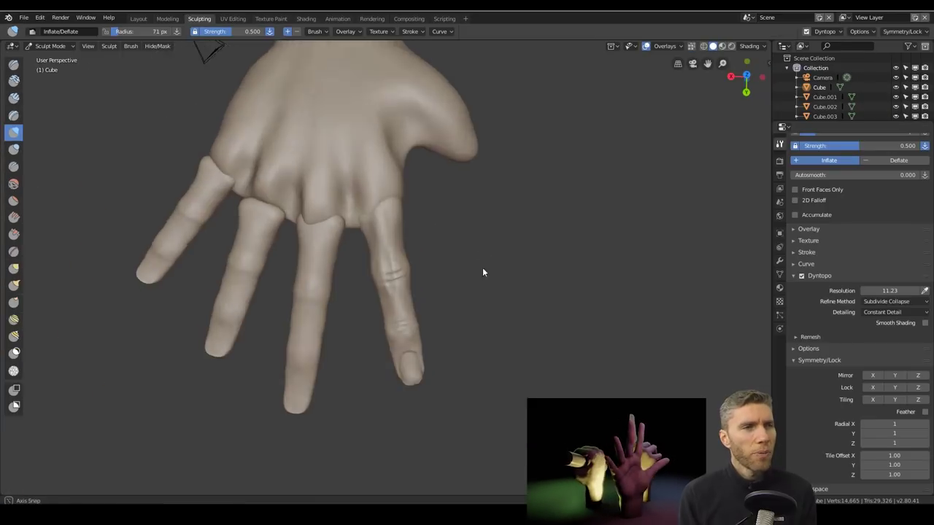
# Switch sculpting to the palm mesh and pick the Grab brush with a 150 px radius.
pyautogui.moveTo(484, 271); pyautogui.dragTo(429, 250, button='middle')
pyautogui.press('k')
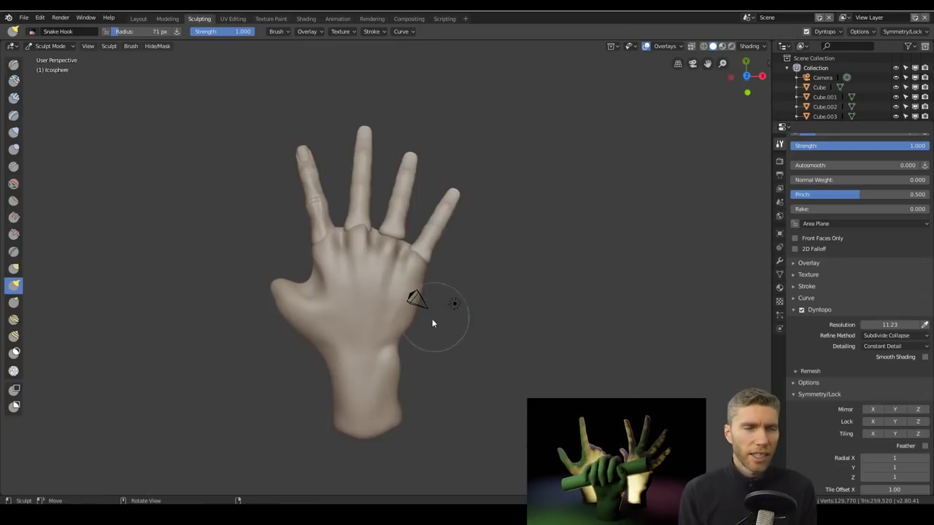
pyautogui.scroll(2, 475, 286)
pyautogui.moveTo(474, 286); pyautogui.dragTo(484, 241, button='middle')
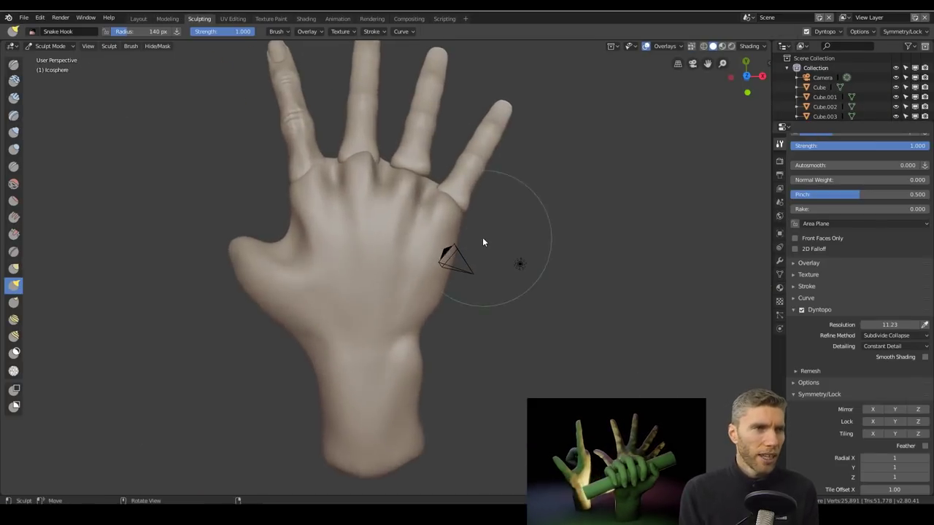
pyautogui.hotkey('ctrl', 'Tab')
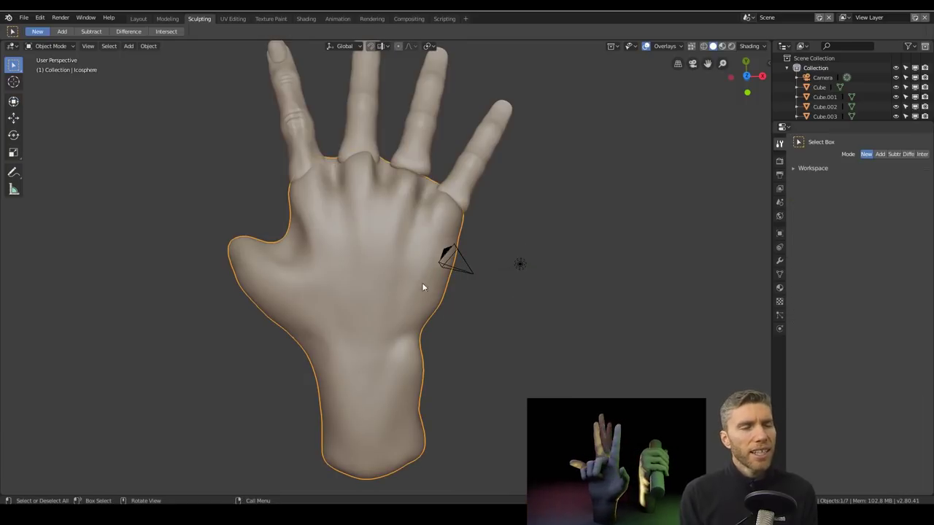
pyautogui.hotkey('ctrl', 'Tab')
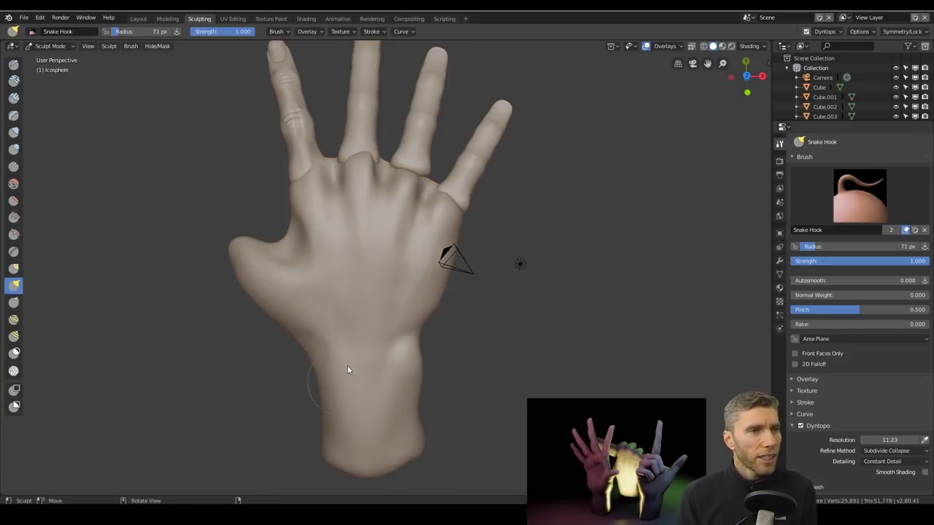
pyautogui.moveTo(443, 305)
pyautogui.mouseDown(button='middle')
pyautogui.moveTo(457, 332)
pyautogui.moveTo(454, 294)
pyautogui.moveTo(475, 338)
pyautogui.moveTo(375, 371)
pyautogui.mouseUp(button='middle')
pyautogui.press('g')
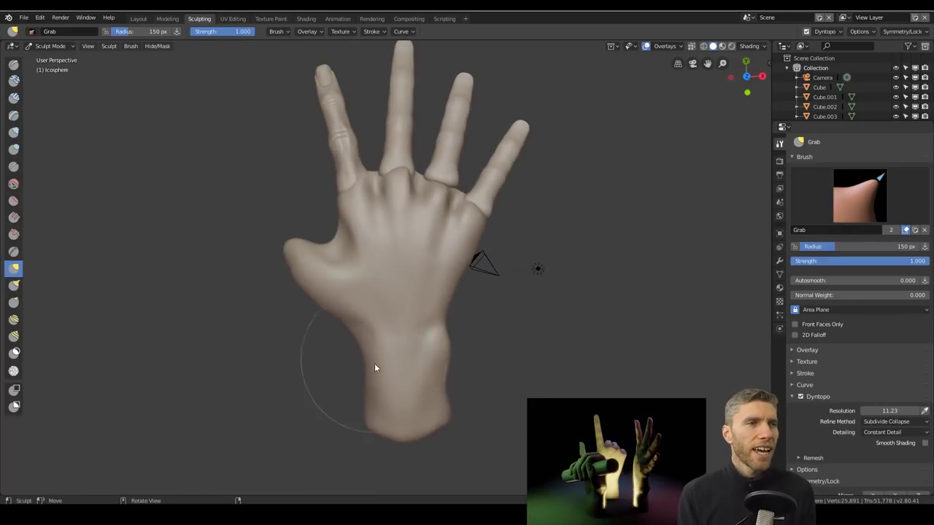
pyautogui.scroll(5, 319, 184)
pyautogui.keyDown('ctrl'); pyautogui.moveTo(328, 220); pyautogui.dragTo(323, 346, button='middle'); pyautogui.keyUp('ctrl')
pyautogui.moveTo(284, 281)
pyautogui.keyDown('ctrl'); pyautogui.mouseDown(button='middle')
pyautogui.moveTo(446, 215)
pyautogui.moveTo(387, 215)
pyautogui.mouseUp(button='middle'); pyautogui.keyUp('ctrl')
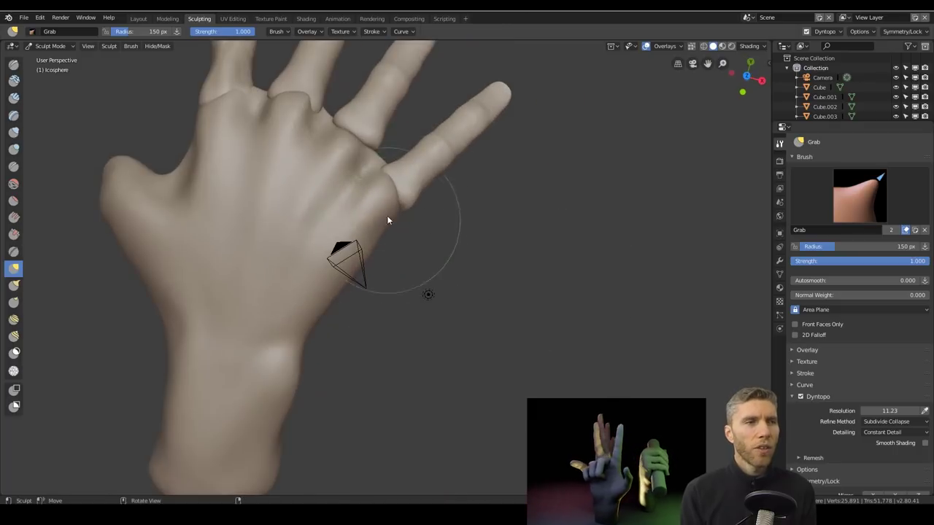
# Return to the Layout workspace and rescale the little finger from the top view.
pyautogui.click(138, 18)
pyautogui.press('KP_7')
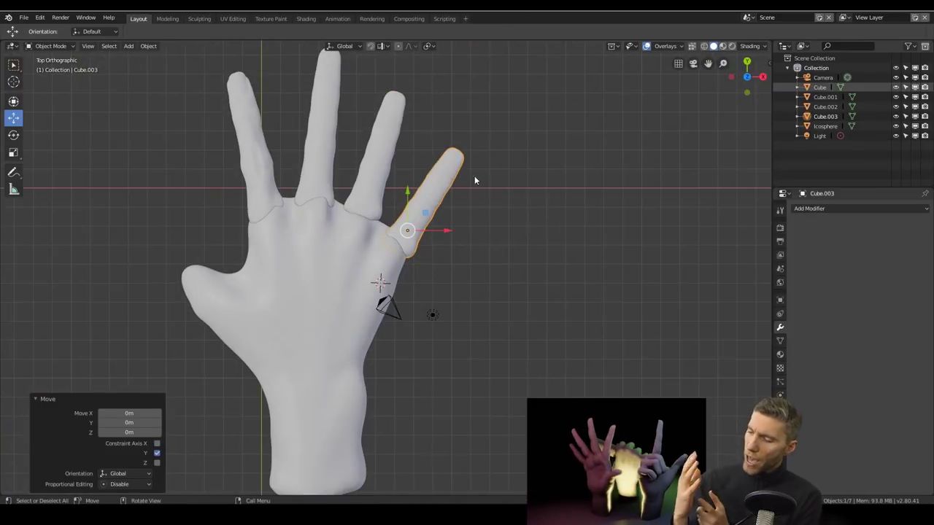
pyautogui.press('s')
pyautogui.click(504, 215)
pyautogui.press('s')
pyautogui.click(474, 246)
# Rescale the ring finger and shift it along the X axis to fit the palm.
pyautogui.click(383, 131)
pyautogui.press('s')
pyautogui.click(536, 150)
pyautogui.press('s')
pyautogui.click(554, 152)
pyautogui.press('g')
pyautogui.press('x')
pyautogui.click(554, 152)
# Rotate the finger to refine its angle against the palm.
pyautogui.moveTo(481, 211); pyautogui.dragTo(520, 266, button='middle')
pyautogui.click(466, 264)
pyautogui.press('r')
pyautogui.click(413, 341)
pyautogui.moveTo(412, 341); pyautogui.dragTo(552, 365, button='middle')
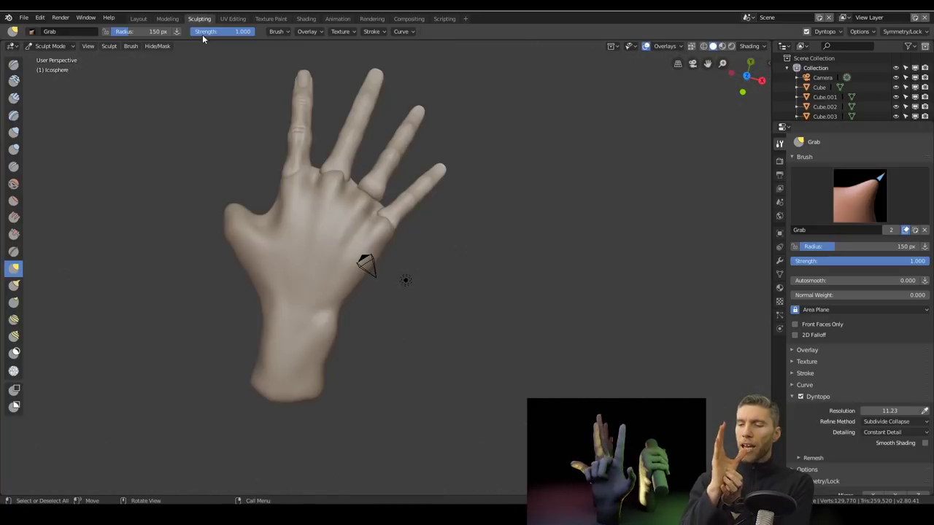
pyautogui.moveTo(357, 282); pyautogui.dragTo(281, 272, button='middle')
pyautogui.moveTo(326, 304)
pyautogui.mouseDown(button='middle')
pyautogui.moveTo(387, 183)
pyautogui.moveTo(517, 355)
pyautogui.moveTo(479, 350)
pyautogui.moveTo(474, 387)
pyautogui.moveTo(550, 267)
pyautogui.moveTo(31, 364)
pyautogui.moveTo(14, 268)
pyautogui.mouseUp(button='middle')
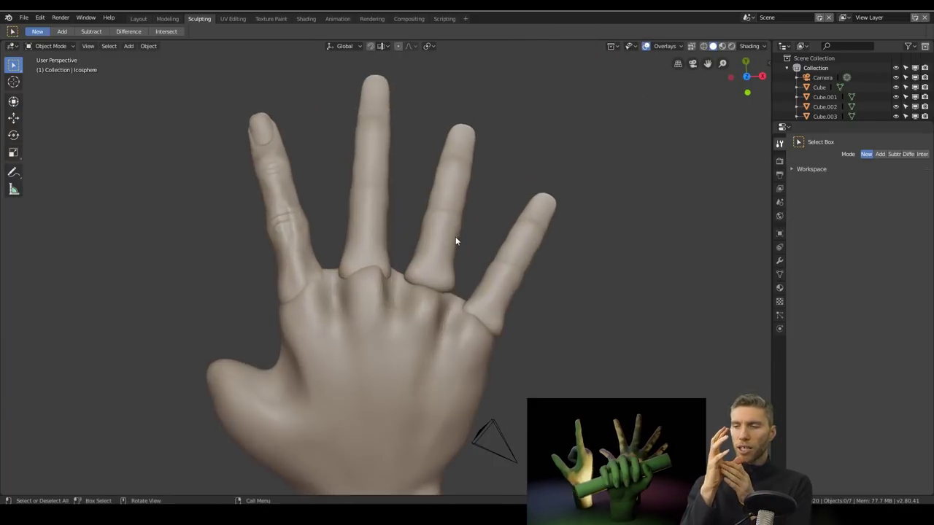
# Rotate and scale the copy of the detailed index finger to fit the ring finger's place on the palm.
pyautogui.press('r')
pyautogui.click(467, 219)
pyautogui.moveTo(467, 219); pyautogui.dragTo(448, 264, button='middle')
pyautogui.click(306, 314)
pyautogui.press('s')
pyautogui.press('x')
pyautogui.press('y')
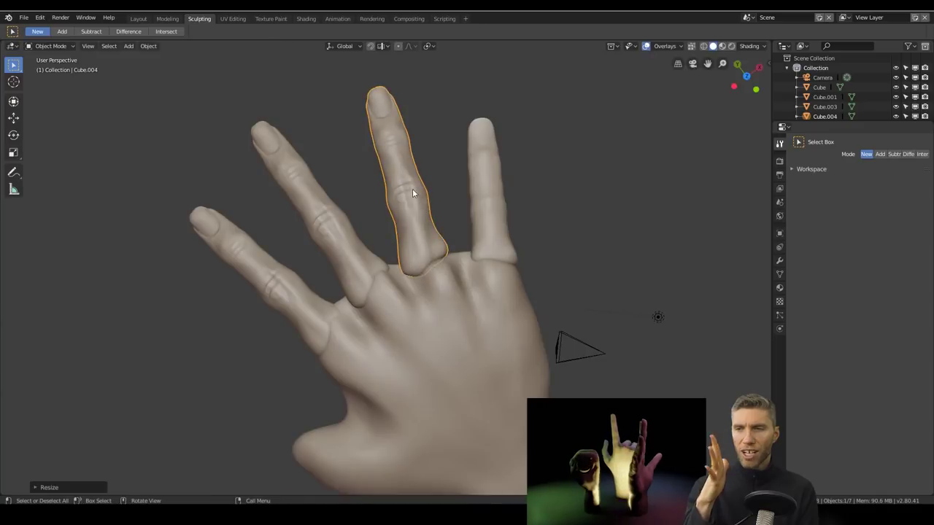
# Scale the new finger copy by 0.917 and move it along X towards the little finger's place.
pyautogui.moveTo(412, 188); pyautogui.dragTo(516, 334, button='middle')
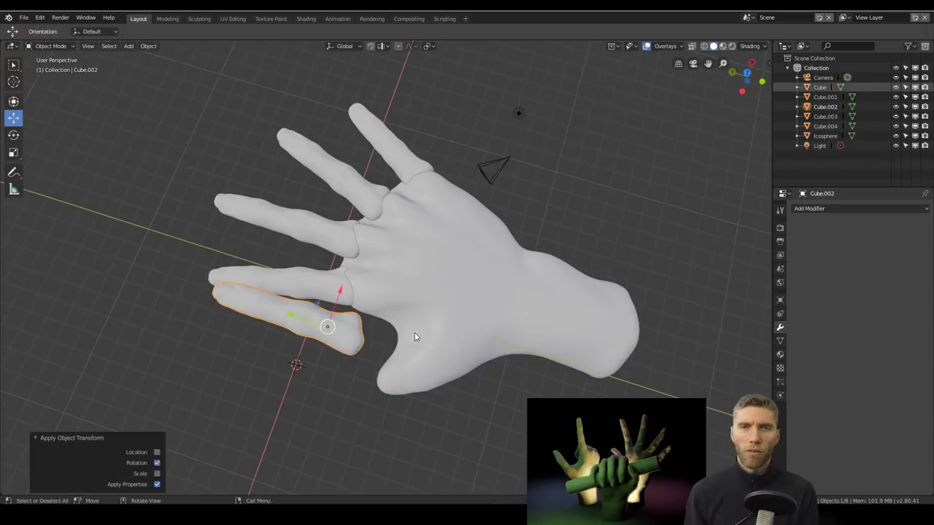
pyautogui.press('s')
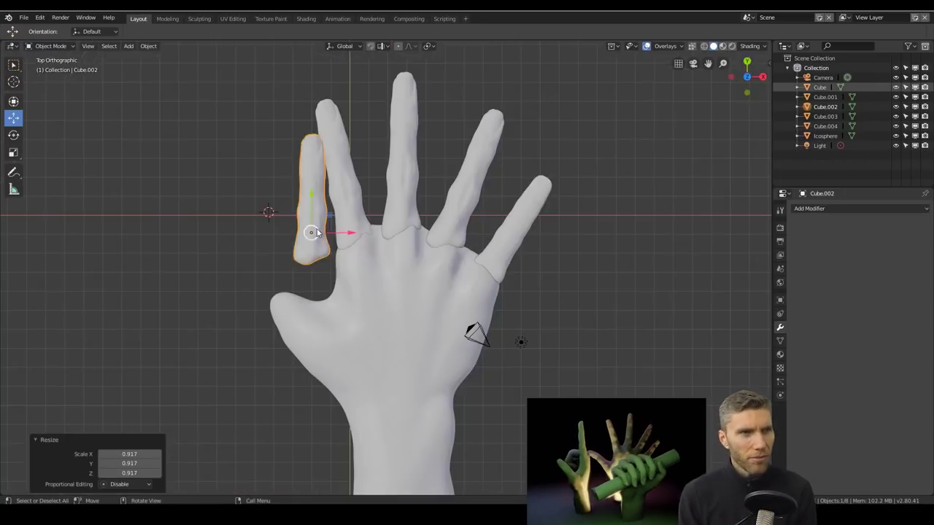
pyautogui.moveTo(353, 239); pyautogui.dragTo(533, 259)
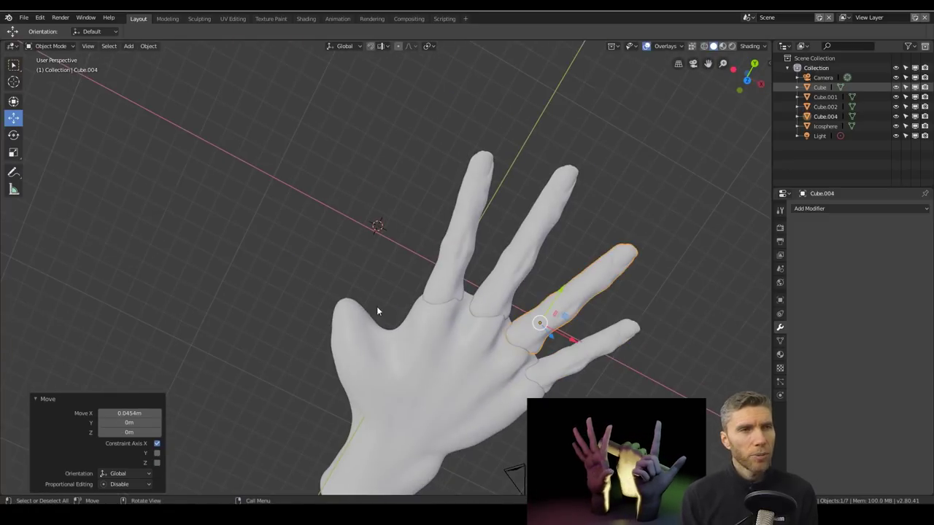
# Merge the finger with the palm mesh using a Boolean union.
pyautogui.moveTo(366, 318); pyautogui.dragTo(469, 347, button='middle')
pyautogui.click(438, 347)
pyautogui.press('n')
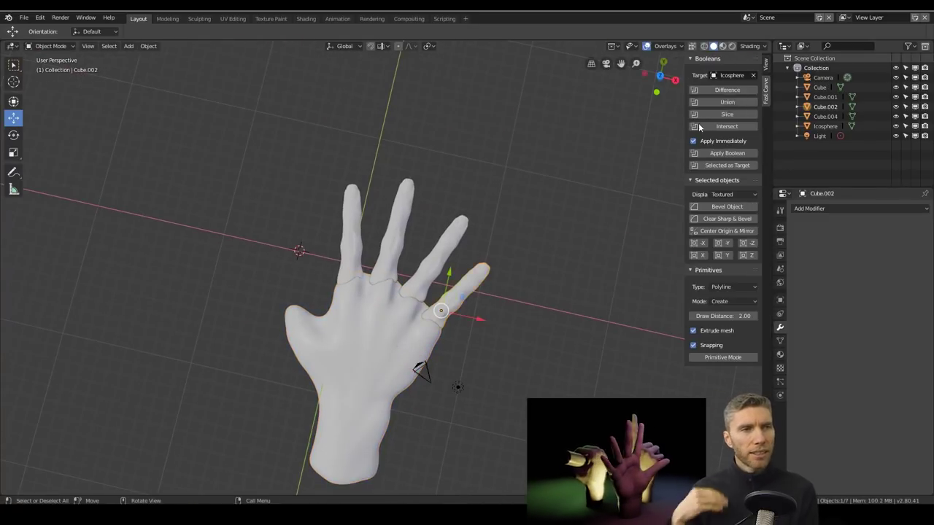
pyautogui.press('ctrl+KP_Add')
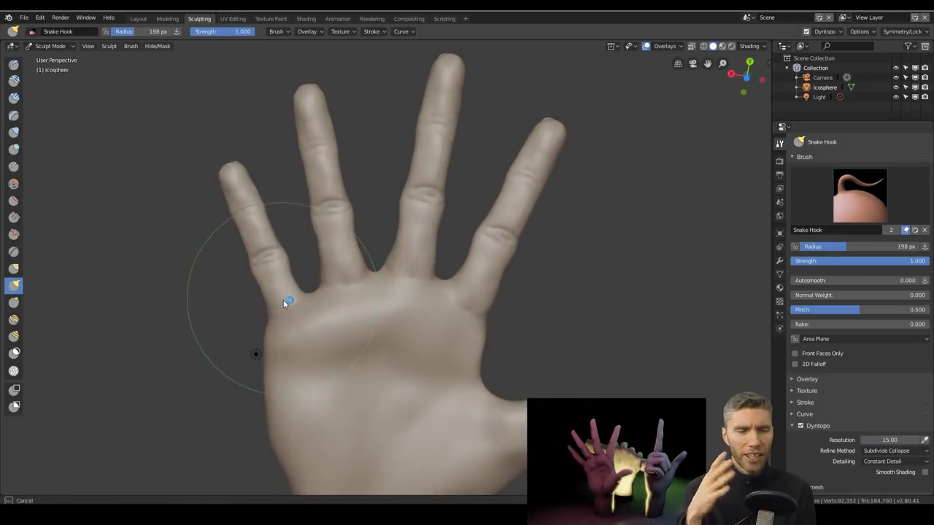
# Pull out and shape the thumb with the Snake Hook brush at a 171 px radius and 0.629 rake.
pyautogui.scroll(4, 378, 339)
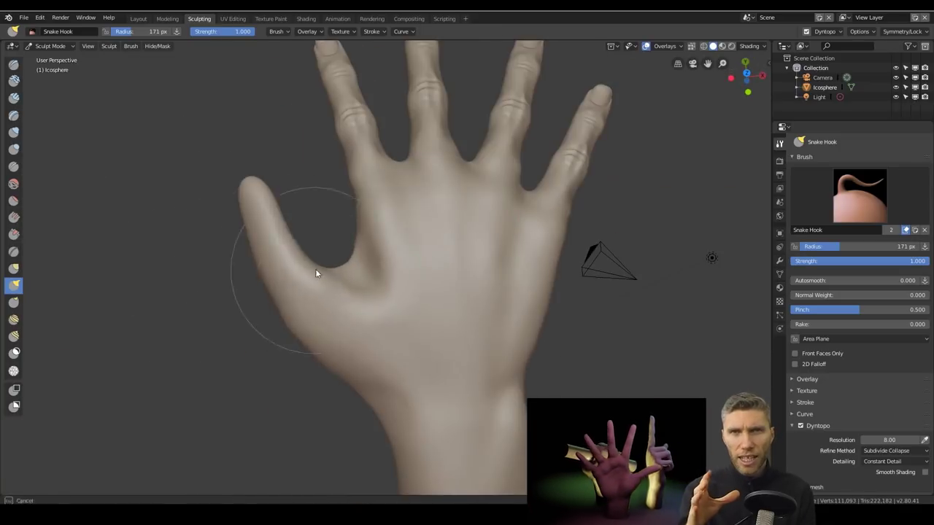
pyautogui.moveTo(315, 268); pyautogui.dragTo(376, 404)
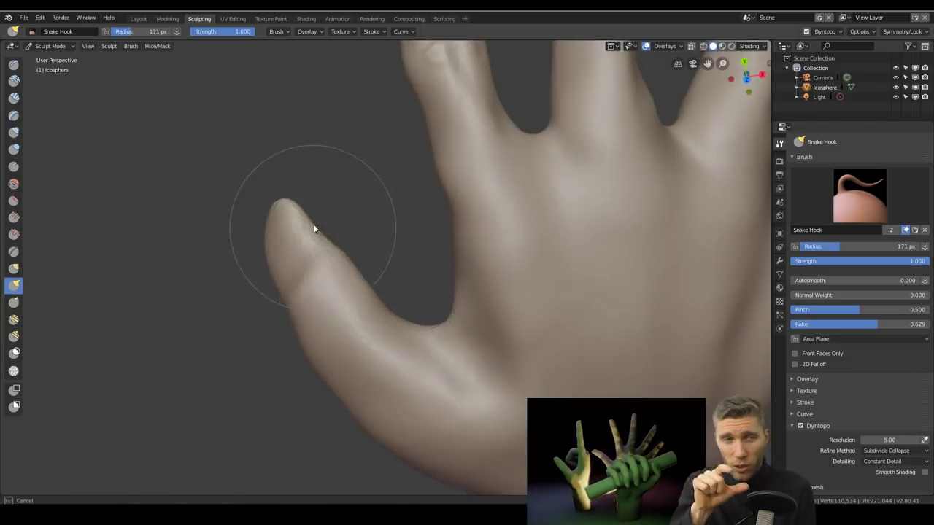
pyautogui.moveTo(314, 228); pyautogui.dragTo(460, 349, button='middle')
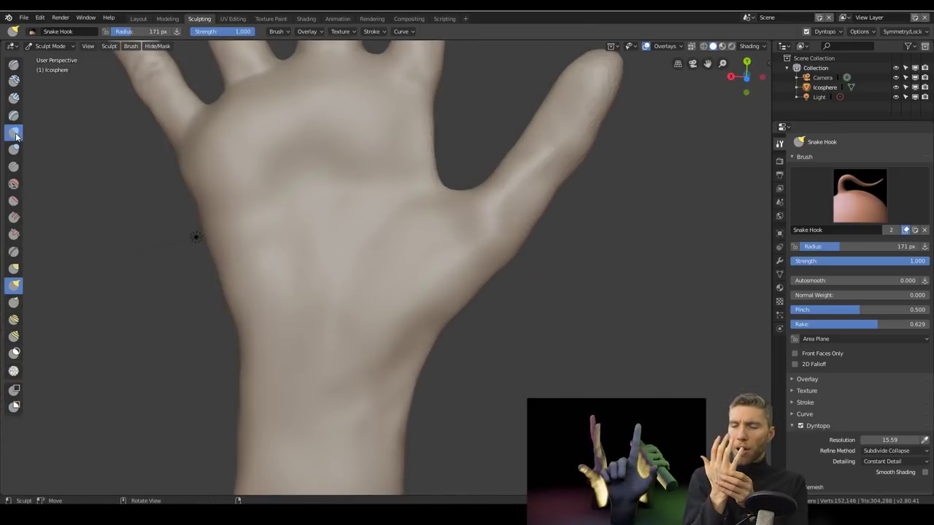
# Inflate the palm pads and carve a fold across the upper palm with a 77 px Crease brush.
pyautogui.press('i')
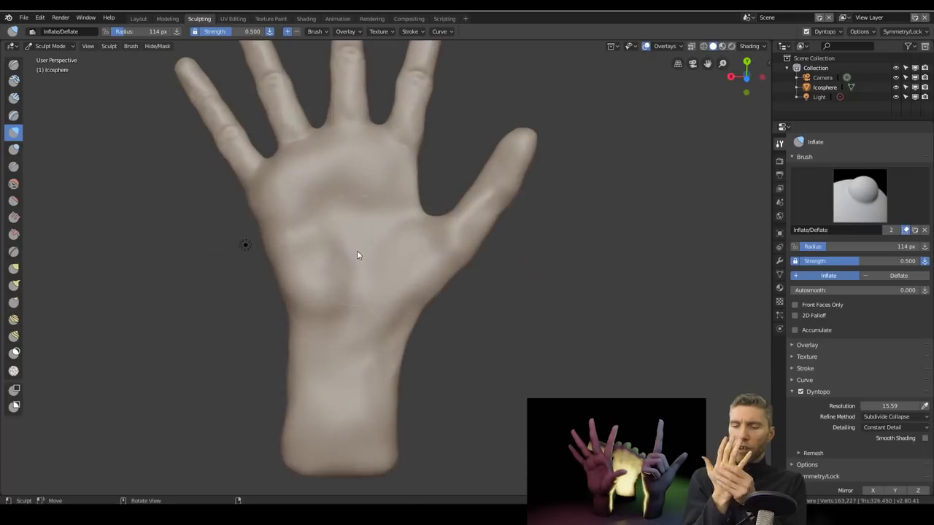
pyautogui.hotkey('shift', 'c')
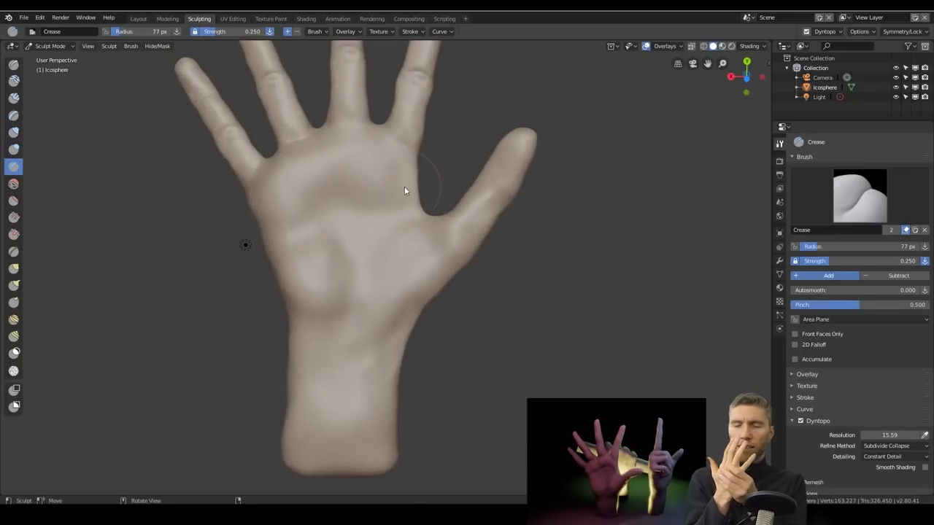
pyautogui.moveTo(414, 184)
pyautogui.mouseDown()
pyautogui.moveTo(317, 204)
pyautogui.moveTo(348, 181)
pyautogui.moveTo(381, 182)
pyautogui.moveTo(282, 173)
pyautogui.moveTo(315, 175)
pyautogui.mouseUp()
pyautogui.moveTo(315, 175)
pyautogui.mouseDown(button='middle')
pyautogui.moveTo(363, 239)
pyautogui.moveTo(423, 260)
pyautogui.moveTo(360, 286)
pyautogui.moveTo(422, 266)
pyautogui.moveTo(484, 214)
pyautogui.moveTo(417, 212)
pyautogui.moveTo(477, 277)
pyautogui.moveTo(414, 292)
pyautogui.mouseUp(button='middle')
# Refine the palm and finger shapes using the Inflate brush and the Snake Hook brush at a 145 px radius.
pyautogui.press('i')
pyautogui.press('k')
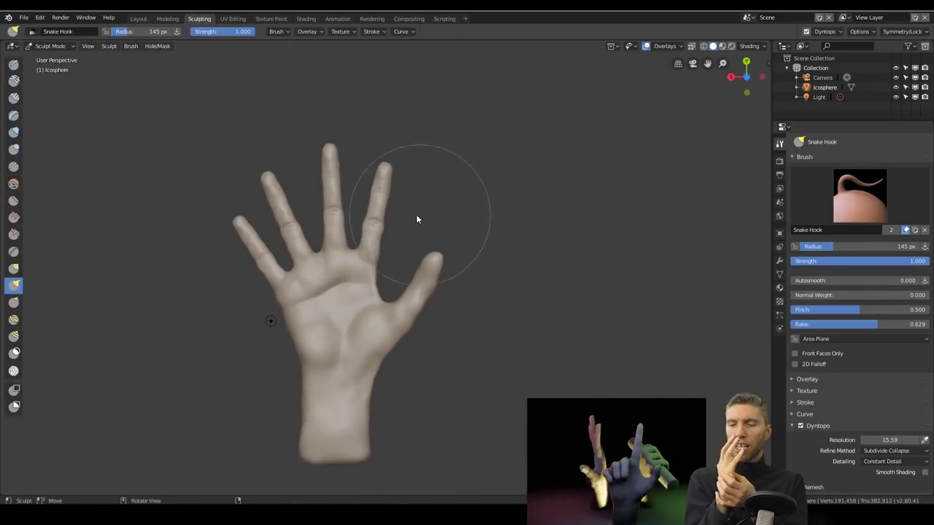
pyautogui.scroll(3, 375, 181)
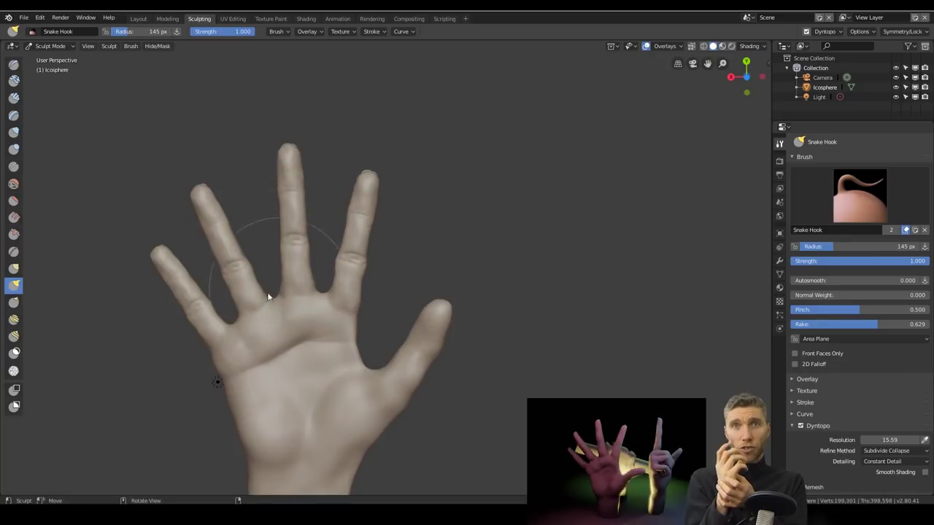
pyautogui.moveTo(164, 251)
pyautogui.mouseDown(button='middle')
pyautogui.moveTo(429, 220)
pyautogui.moveTo(313, 263)
pyautogui.moveTo(454, 313)
pyautogui.moveTo(319, 194)
pyautogui.moveTo(354, 166)
pyautogui.mouseUp(button='middle')
pyautogui.scroll(-5, 380, 234)
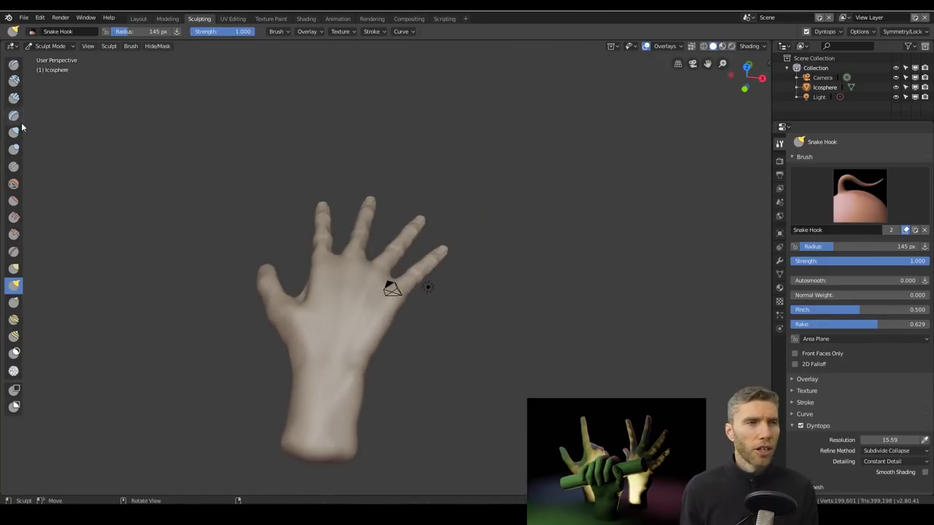
# Build up the knuckles and tendons on the back of the hand with the Inflate brush at a 55 px radius.
pyautogui.press('i')
pyautogui.scroll(5, 392, 286)
pyautogui.moveTo(267, 200)
pyautogui.mouseDown()
pyautogui.moveTo(285, 258)
pyautogui.moveTo(375, 296)
pyautogui.mouseUp()
pyautogui.moveTo(375, 296)
pyautogui.mouseDown(button='middle')
pyautogui.moveTo(462, 291)
pyautogui.moveTo(272, 287)
pyautogui.mouseUp(button='middle')
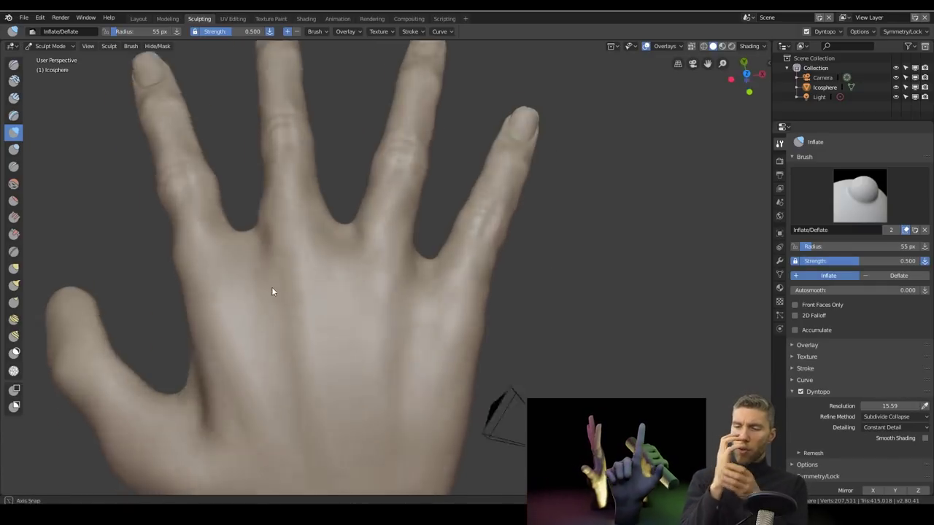
pyautogui.scroll(-3, 302, 298)
pyautogui.moveTo(320, 340); pyautogui.dragTo(343, 409)
pyautogui.scroll(3, 387, 221)
pyautogui.scroll(2, 387, 221)
pyautogui.moveTo(262, 372); pyautogui.dragTo(309, 375)
# Carve skin folds into the hand with the Crease brush and set its radius to 120 px.
pyautogui.moveTo(309, 375)
pyautogui.keyDown('shift'); pyautogui.mouseDown(button='middle')
pyautogui.moveTo(400, 317)
pyautogui.moveTo(442, 316)
pyautogui.moveTo(327, 350)
pyautogui.moveTo(457, 229)
pyautogui.moveTo(468, 306)
pyautogui.moveTo(455, 251)
pyautogui.moveTo(417, 202)
pyautogui.mouseUp(button='middle'); pyautogui.keyUp('shift')
pyautogui.moveTo(432, 260)
pyautogui.mouseDown(button='middle')
pyautogui.moveTo(492, 223)
pyautogui.moveTo(348, 327)
pyautogui.moveTo(407, 327)
pyautogui.moveTo(386, 346)
pyautogui.moveTo(407, 361)
pyautogui.moveTo(319, 315)
pyautogui.mouseUp(button='middle')
pyautogui.hotkey('shift', 'c')
pyautogui.moveTo(310, 441)
pyautogui.mouseDown()
pyautogui.moveTo(315, 313)
pyautogui.moveTo(308, 343)
pyautogui.mouseUp()
pyautogui.moveTo(332, 362)
pyautogui.keyDown('ctrl'); pyautogui.mouseDown(button='middle')
pyautogui.moveTo(375, 236)
pyautogui.moveTo(383, 308)
pyautogui.moveTo(439, 348)
pyautogui.moveTo(352, 227)
pyautogui.mouseUp(button='middle'); pyautogui.keyUp('ctrl')
pyautogui.press('f')
pyautogui.click(367, 303)
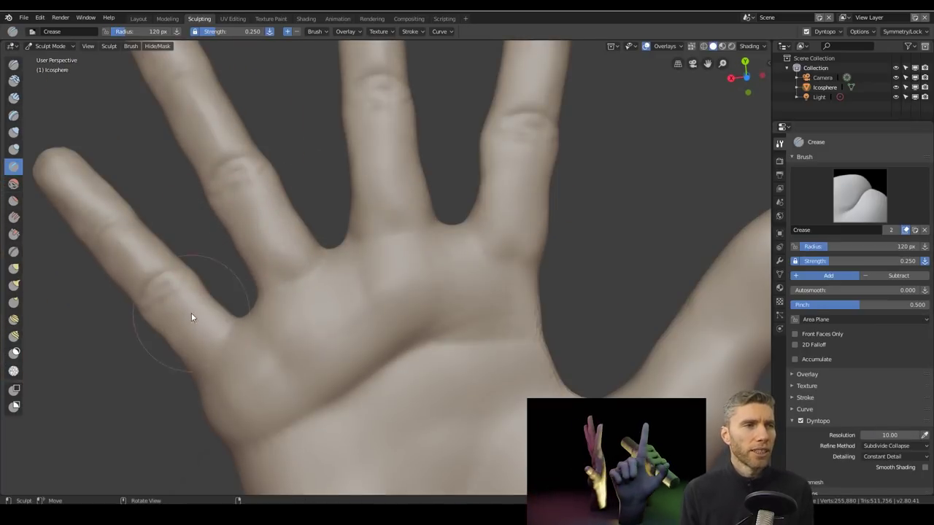
# Carve creases at the finger bases and diagonally across the palm with the Crease brush at a 58 px radius.
pyautogui.moveTo(218, 432); pyautogui.dragTo(217, 306, button='middle')
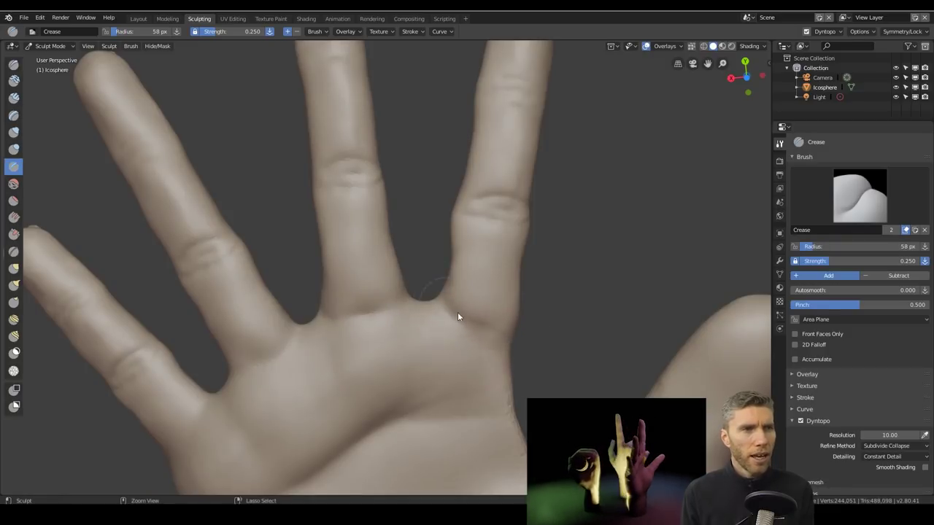
pyautogui.moveTo(299, 354); pyautogui.dragTo(389, 267, button='middle')
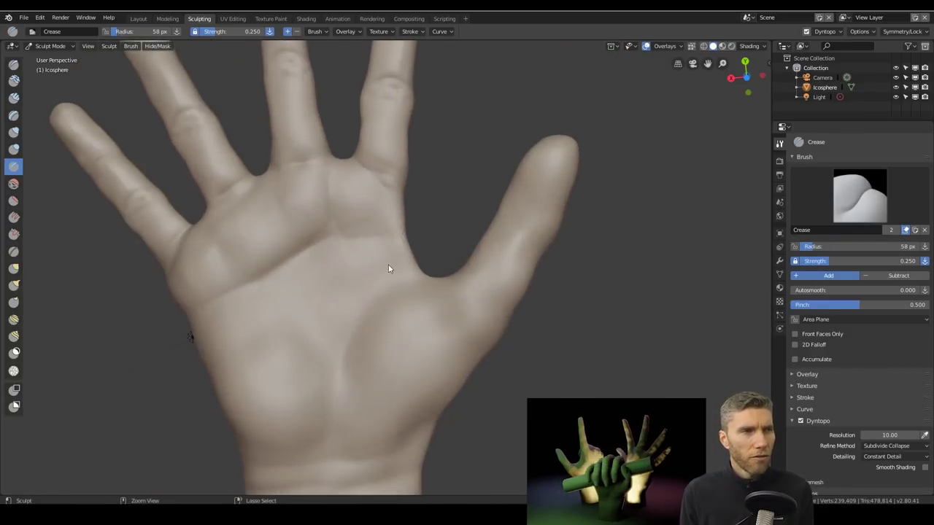
pyautogui.scroll(2, 195, 404)
pyautogui.scroll(2, 309, 303)
pyautogui.scroll(-2, 308, 302)
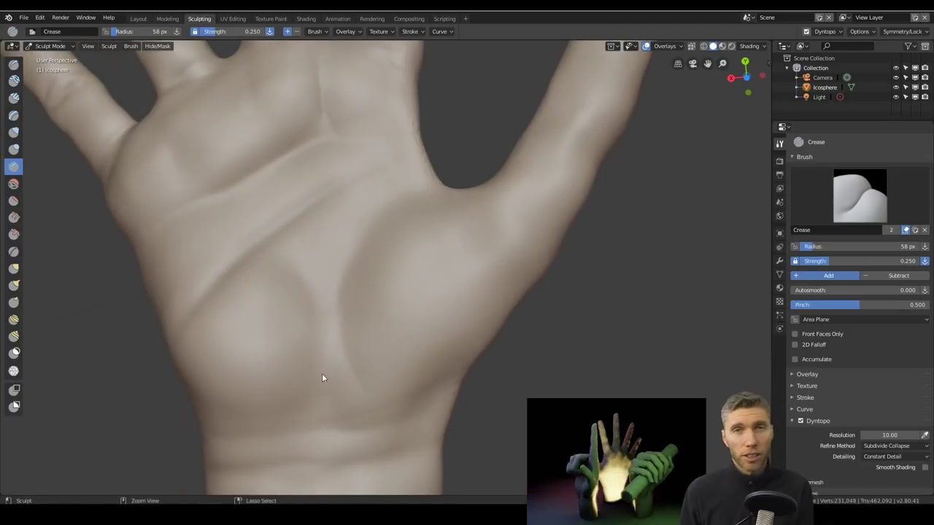
pyautogui.moveTo(360, 224)
pyautogui.mouseDown(button='middle')
pyautogui.moveTo(409, 339)
pyautogui.moveTo(448, 250)
pyautogui.moveTo(350, 262)
pyautogui.moveTo(358, 267)
pyautogui.moveTo(381, 238)
pyautogui.moveTo(354, 215)
pyautogui.moveTo(395, 237)
pyautogui.moveTo(455, 237)
pyautogui.moveTo(337, 262)
pyautogui.mouseUp(button='middle')
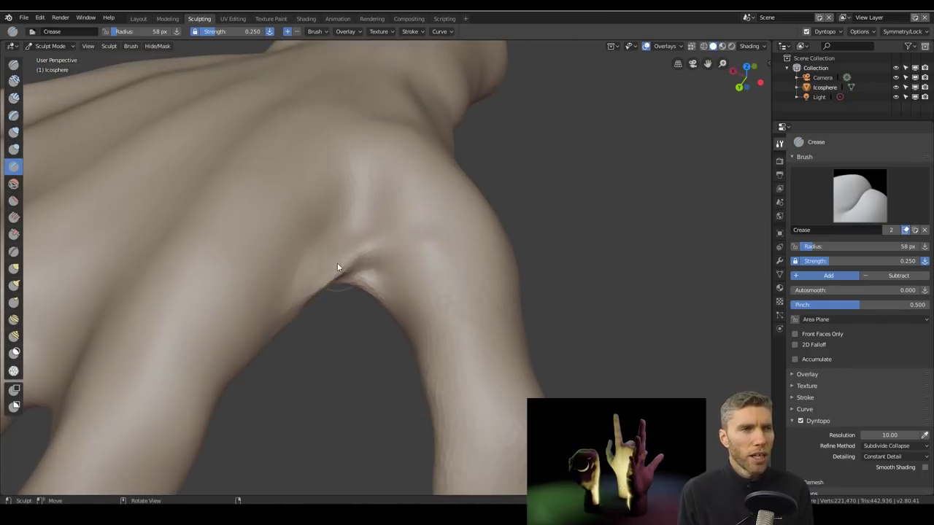
# Refine the thumb webbing and fill out the finger bases on the back of the hand with the Inflate brush at an 89 px radius.
pyautogui.moveTo(307, 302)
pyautogui.mouseDown(button='middle')
pyautogui.moveTo(376, 284)
pyautogui.moveTo(357, 277)
pyautogui.moveTo(334, 299)
pyautogui.moveTo(409, 371)
pyautogui.moveTo(458, 256)
pyautogui.moveTo(340, 252)
pyautogui.moveTo(318, 273)
pyautogui.moveTo(396, 240)
pyautogui.moveTo(398, 382)
pyautogui.moveTo(531, 382)
pyautogui.moveTo(437, 328)
pyautogui.moveTo(445, 307)
pyautogui.mouseUp(button='middle')
pyautogui.press('i')
pyautogui.scroll(-5, 397, 382)
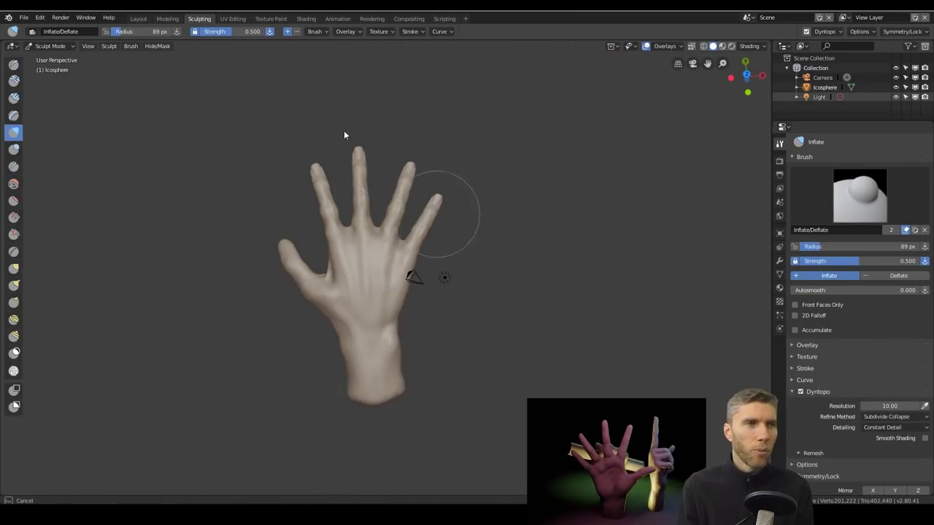
pyautogui.scroll(5, 287, 283)
pyautogui.scroll(-3, 285, 285)
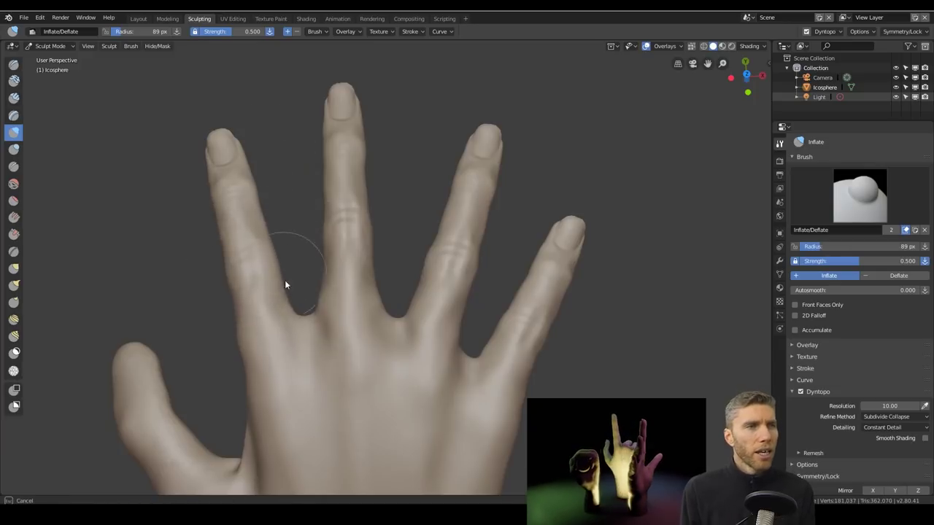
pyautogui.scroll(4, 244, 348)
# Round out the knuckles and finger segments on the back of the hand with the 89 px Inflate brush.
pyautogui.moveTo(243, 348)
pyautogui.mouseDown(button='middle')
pyautogui.moveTo(509, 309)
pyautogui.moveTo(411, 321)
pyautogui.moveTo(469, 391)
pyautogui.moveTo(438, 358)
pyautogui.moveTo(552, 281)
pyautogui.moveTo(467, 387)
pyautogui.moveTo(444, 137)
pyautogui.mouseUp(button='middle')
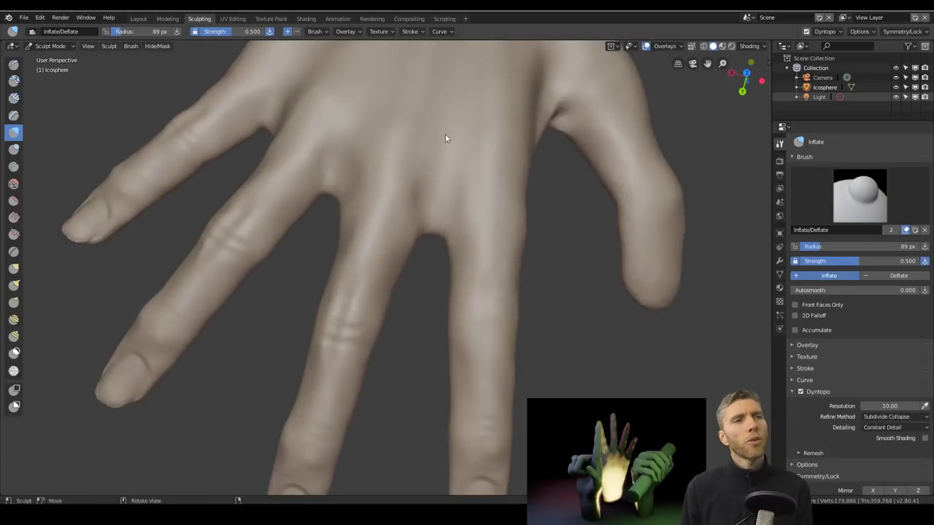
pyautogui.moveTo(515, 246)
pyautogui.mouseDown(button='middle')
pyautogui.moveTo(436, 319)
pyautogui.moveTo(374, 248)
pyautogui.moveTo(344, 375)
pyautogui.moveTo(358, 298)
pyautogui.moveTo(406, 314)
pyautogui.moveTo(386, 289)
pyautogui.moveTo(371, 233)
pyautogui.moveTo(590, 311)
pyautogui.moveTo(387, 270)
pyautogui.moveTo(340, 328)
pyautogui.moveTo(455, 308)
pyautogui.moveTo(317, 289)
pyautogui.mouseUp(button='middle')
pyautogui.moveTo(317, 217)
pyautogui.mouseDown(button='middle')
pyautogui.moveTo(286, 274)
pyautogui.moveTo(329, 119)
pyautogui.moveTo(444, 271)
pyautogui.moveTo(329, 250)
pyautogui.moveTo(418, 277)
pyautogui.moveTo(462, 356)
pyautogui.moveTo(321, 105)
pyautogui.moveTo(287, 340)
pyautogui.mouseUp(button='middle')
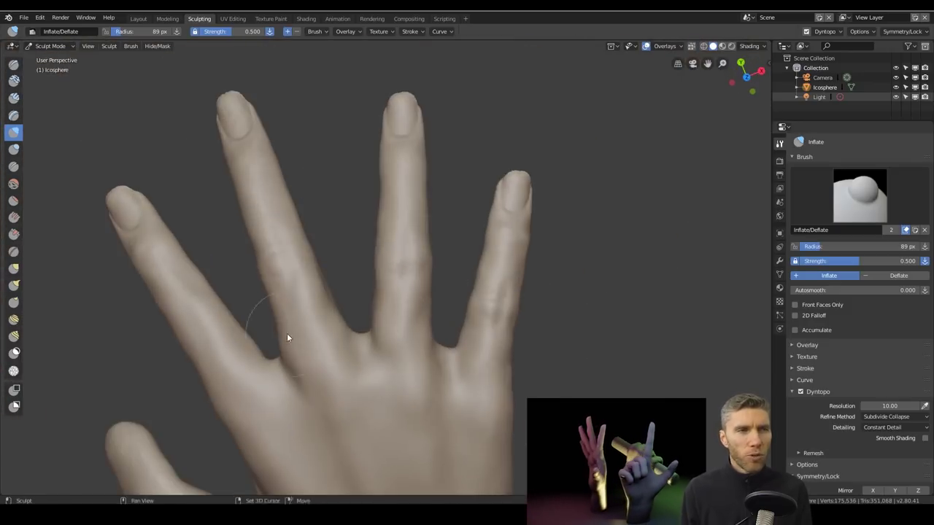
pyautogui.moveTo(379, 219)
pyautogui.mouseDown(button='middle')
pyautogui.moveTo(430, 256)
pyautogui.moveTo(447, 289)
pyautogui.moveTo(340, 385)
pyautogui.moveTo(328, 192)
pyautogui.mouseUp(button='middle')
pyautogui.moveTo(474, 248)
pyautogui.mouseDown(button='middle')
pyautogui.moveTo(512, 217)
pyautogui.moveTo(436, 359)
pyautogui.moveTo(465, 300)
pyautogui.mouseUp(button='middle')
pyautogui.scroll(5, 275, 344)
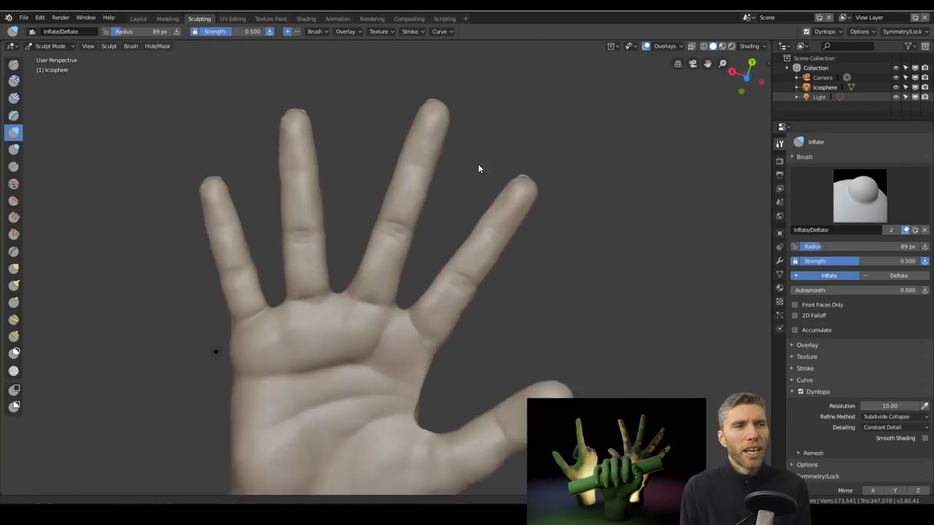
# Adjust the finger shapes from the palm side with the Snake Hook brush and deepen the folds with the Crease brush.
pyautogui.moveTo(316, 325)
pyautogui.mouseDown(button='middle')
pyautogui.moveTo(338, 306)
pyautogui.moveTo(419, 366)
pyautogui.moveTo(301, 156)
pyautogui.moveTo(536, 202)
pyautogui.moveTo(476, 277)
pyautogui.moveTo(413, 220)
pyautogui.moveTo(518, 253)
pyautogui.moveTo(462, 296)
pyautogui.moveTo(247, 179)
pyautogui.moveTo(377, 282)
pyautogui.moveTo(378, 173)
pyautogui.moveTo(426, 173)
pyautogui.moveTo(271, 223)
pyautogui.moveTo(265, 393)
pyautogui.moveTo(456, 318)
pyautogui.moveTo(441, 262)
pyautogui.moveTo(296, 202)
pyautogui.moveTo(365, 273)
pyautogui.moveTo(299, 235)
pyautogui.moveTo(401, 229)
pyautogui.moveTo(500, 280)
pyautogui.moveTo(446, 340)
pyautogui.moveTo(454, 349)
pyautogui.moveTo(447, 336)
pyautogui.moveTo(400, 348)
pyautogui.moveTo(502, 306)
pyautogui.moveTo(496, 252)
pyautogui.moveTo(578, 199)
pyautogui.moveTo(442, 263)
pyautogui.moveTo(446, 313)
pyautogui.moveTo(335, 318)
pyautogui.moveTo(486, 285)
pyautogui.moveTo(443, 289)
pyautogui.moveTo(452, 327)
pyautogui.moveTo(310, 254)
pyautogui.moveTo(479, 323)
pyautogui.moveTo(333, 306)
pyautogui.moveTo(408, 202)
pyautogui.moveTo(390, 328)
pyautogui.moveTo(496, 425)
pyautogui.moveTo(390, 262)
pyautogui.moveTo(342, 350)
pyautogui.moveTo(400, 345)
pyautogui.moveTo(433, 321)
pyautogui.moveTo(298, 323)
pyautogui.moveTo(442, 311)
pyautogui.moveTo(379, 313)
pyautogui.moveTo(396, 284)
pyautogui.moveTo(517, 277)
pyautogui.moveTo(523, 214)
pyautogui.moveTo(499, 126)
pyautogui.moveTo(483, 174)
pyautogui.moveTo(501, 201)
pyautogui.moveTo(496, 271)
pyautogui.moveTo(452, 306)
pyautogui.moveTo(328, 315)
pyautogui.moveTo(327, 350)
pyautogui.moveTo(421, 277)
pyautogui.moveTo(440, 276)
pyautogui.moveTo(390, 266)
pyautogui.moveTo(469, 340)
pyautogui.moveTo(358, 297)
pyautogui.moveTo(385, 245)
pyautogui.mouseUp(button='middle')
pyautogui.press('k')
pyautogui.scroll(3, 445, 321)
pyautogui.scroll(2, 411, 308)
pyautogui.hotkey('shift', 'c')
pyautogui.moveTo(385, 245); pyautogui.dragTo(449, 239)
pyautogui.moveTo(450, 239)
pyautogui.mouseDown(button='middle')
pyautogui.moveTo(279, 327)
pyautogui.moveTo(373, 257)
pyautogui.moveTo(441, 347)
pyautogui.moveTo(481, 258)
pyautogui.moveTo(358, 285)
pyautogui.moveTo(428, 360)
pyautogui.moveTo(459, 305)
pyautogui.moveTo(527, 250)
pyautogui.moveTo(494, 292)
pyautogui.mouseUp(button='middle')
pyautogui.press('f')
# Add volume to the hand with the Inflate brush and correct its shape with the Snake Hook brush.
pyautogui.press('i')
pyautogui.moveTo(395, 386)
pyautogui.mouseDown(button='middle')
pyautogui.moveTo(491, 396)
pyautogui.moveTo(430, 321)
pyautogui.moveTo(445, 344)
pyautogui.moveTo(387, 346)
pyautogui.moveTo(377, 258)
pyautogui.moveTo(433, 326)
pyautogui.moveTo(415, 261)
pyautogui.moveTo(465, 317)
pyautogui.moveTo(367, 313)
pyautogui.moveTo(346, 357)
pyautogui.moveTo(19, 169)
pyautogui.mouseUp(button='middle')
pyautogui.scroll(-4, 440, 338)
pyautogui.press('k')
pyautogui.scroll(3, 404, 323)
pyautogui.scroll(3, 433, 326)
pyautogui.scroll(-6, 433, 326)
pyautogui.scroll(8, 469, 323)
# Carve the thumbnail's outline with the Crease brush and build up its surface with the Draw brush.
pyautogui.click(13, 167)
pyautogui.scroll(3, 412, 245)
pyautogui.moveTo(412, 245)
pyautogui.mouseDown(button='middle')
pyautogui.moveTo(343, 295)
pyautogui.moveTo(377, 371)
pyautogui.moveTo(327, 270)
pyautogui.moveTo(377, 328)
pyautogui.moveTo(460, 258)
pyautogui.moveTo(486, 252)
pyautogui.moveTo(345, 312)
pyautogui.moveTo(294, 276)
pyautogui.mouseUp(button='middle')
pyautogui.moveTo(339, 261)
pyautogui.mouseDown()
pyautogui.moveTo(329, 293)
pyautogui.moveTo(255, 240)
pyautogui.mouseUp()
pyautogui.press('x')
pyautogui.moveTo(225, 259)
pyautogui.mouseDown(button='middle')
pyautogui.moveTo(324, 312)
pyautogui.moveTo(302, 366)
pyautogui.moveTo(270, 244)
pyautogui.moveTo(334, 401)
pyautogui.moveTo(277, 276)
pyautogui.moveTo(342, 329)
pyautogui.moveTo(396, 354)
pyautogui.moveTo(444, 329)
pyautogui.moveTo(328, 250)
pyautogui.moveTo(377, 267)
pyautogui.moveTo(471, 257)
pyautogui.moveTo(434, 241)
pyautogui.moveTo(400, 267)
pyautogui.moveTo(425, 241)
pyautogui.moveTo(559, 204)
pyautogui.moveTo(477, 236)
pyautogui.moveTo(240, 173)
pyautogui.moveTo(450, 267)
pyautogui.moveTo(448, 233)
pyautogui.moveTo(526, 218)
pyautogui.moveTo(413, 340)
pyautogui.moveTo(411, 369)
pyautogui.moveTo(381, 279)
pyautogui.moveTo(432, 348)
pyautogui.mouseUp(button='middle')
# Pull the thumb tip and nail edge into shape with the Snake Hook brush at a 242 px radius.
pyautogui.hotkey('shift', 'c')
pyautogui.press('k')
pyautogui.press('f')
pyautogui.click(328, 250)
pyautogui.scroll(5, 432, 348)
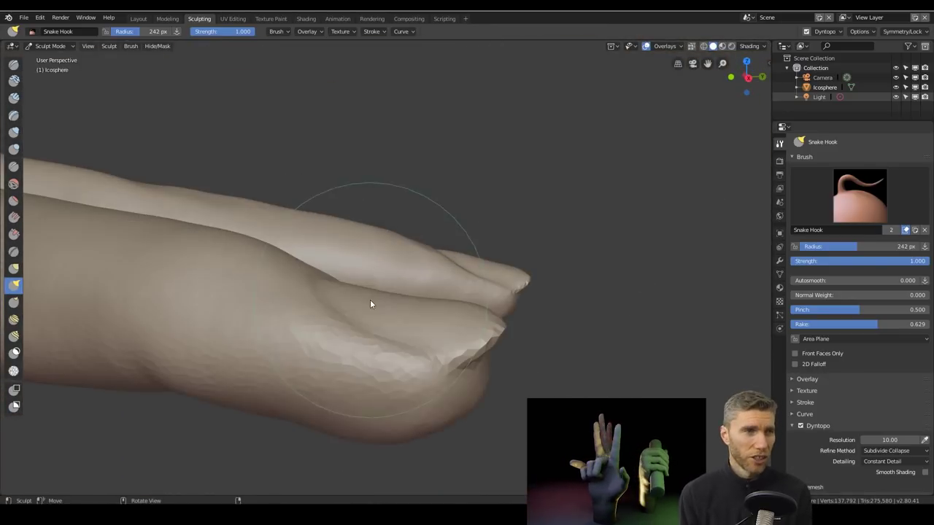
pyautogui.moveTo(460, 267)
pyautogui.mouseDown(button='middle')
pyautogui.moveTo(414, 254)
pyautogui.moveTo(394, 371)
pyautogui.moveTo(396, 343)
pyautogui.moveTo(506, 317)
pyautogui.moveTo(312, 216)
pyautogui.moveTo(289, 272)
pyautogui.moveTo(486, 254)
pyautogui.moveTo(394, 321)
pyautogui.moveTo(449, 333)
pyautogui.moveTo(410, 340)
pyautogui.moveTo(441, 333)
pyautogui.moveTo(447, 377)
pyautogui.moveTo(473, 408)
pyautogui.moveTo(439, 322)
pyautogui.mouseUp(button='middle')
pyautogui.scroll(-5, 449, 334)
pyautogui.scroll(-5, 411, 340)
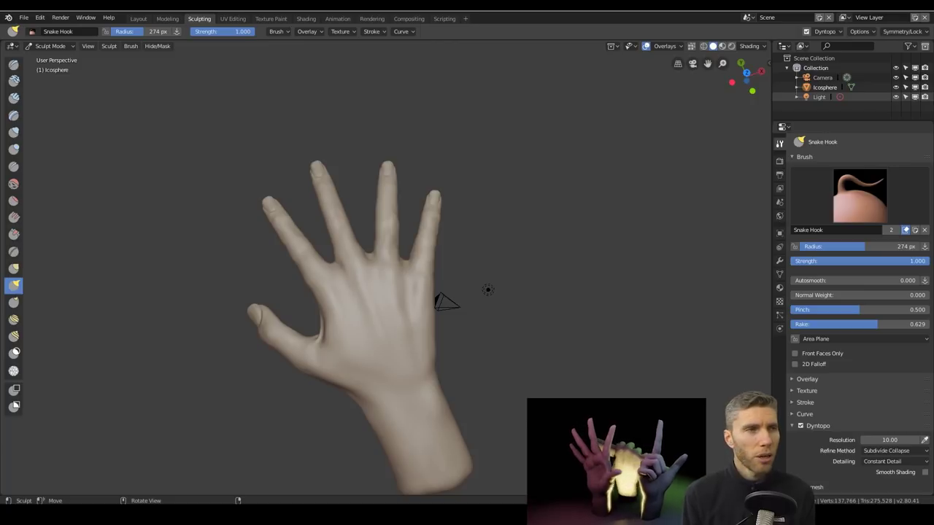
# Refine the proportions of the thumb and fingers with the Snake Hook brush at a 274 px radius.
pyautogui.moveTo(439, 322); pyautogui.dragTo(301, 306, button='middle')
pyautogui.scroll(6, 310, 289)
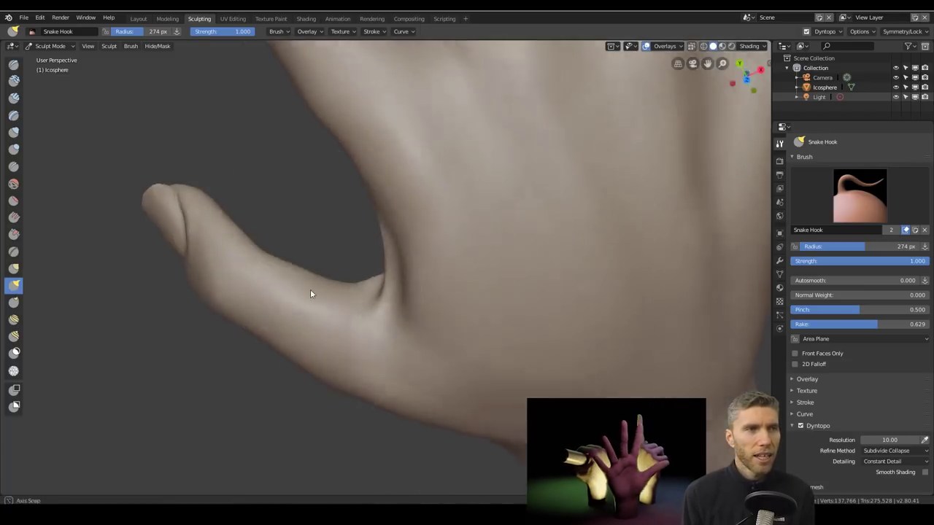
pyautogui.scroll(2, 276, 277)
pyautogui.moveTo(276, 277); pyautogui.dragTo(481, 363, button='middle')
pyautogui.scroll(5, 383, 255)
pyautogui.moveTo(384, 254); pyautogui.dragTo(371, 203, button='middle')
pyautogui.scroll(-5, 413, 243)
pyautogui.scroll(5, 370, 203)
pyautogui.scroll(2, 304, 217)
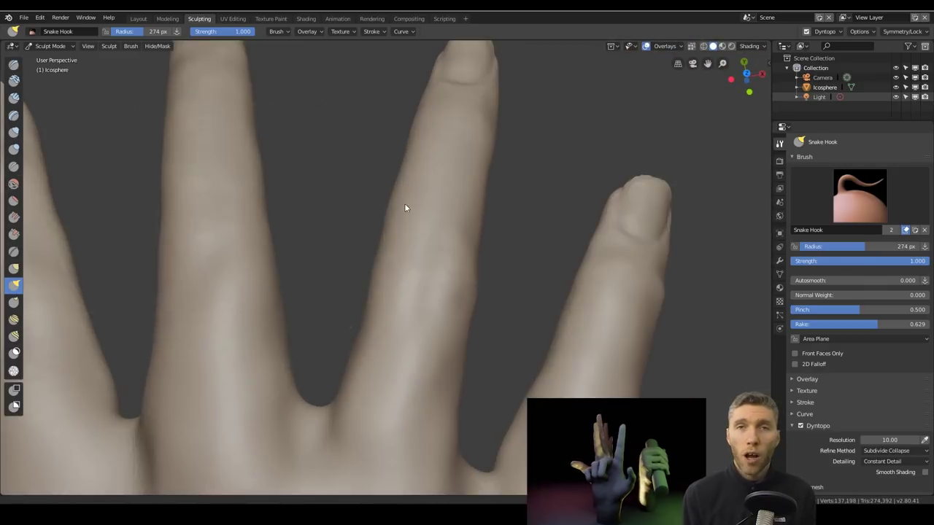
# Reshape the ring and little fingers with the Snake Hook brush at a 227 px radius.
pyautogui.scroll(-6, 407, 207)
pyautogui.scroll(6, 442, 278)
pyautogui.moveTo(442, 277); pyautogui.dragTo(368, 286, button='middle')
pyautogui.scroll(-4, 368, 286)
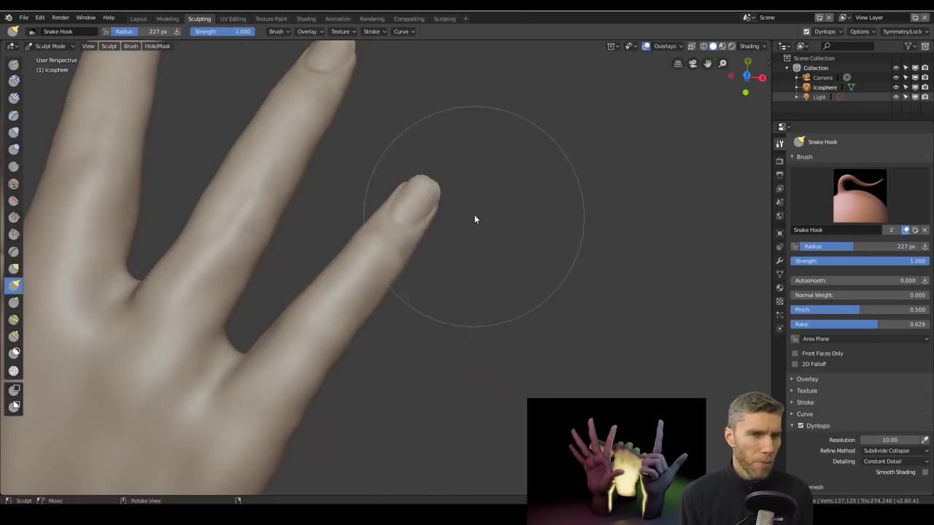
pyautogui.moveTo(475, 217); pyautogui.dragTo(413, 231, button='middle')
pyautogui.scroll(3, 406, 264)
pyautogui.scroll(3, 406, 269)
pyautogui.scroll(-4, 343, 321)
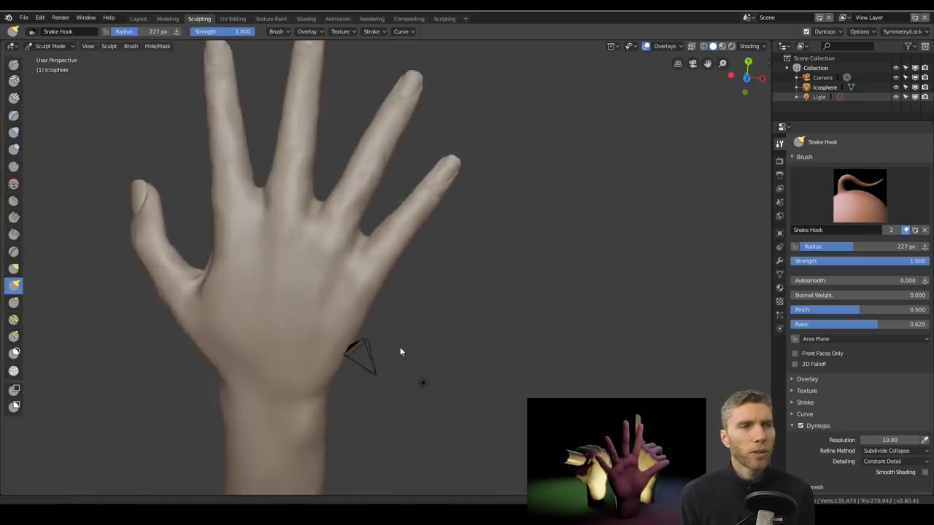
pyautogui.scroll(-2, 400, 348)
# Adjust the overall form of the back of the hand and the thumb base with the Snake Hook brush.
pyautogui.moveTo(447, 336); pyautogui.dragTo(395, 276, button='middle')
pyautogui.scroll(6, 394, 276)
pyautogui.scroll(4, 409, 248)
pyautogui.moveTo(428, 212); pyautogui.dragTo(526, 319, button='middle')
pyautogui.scroll(-5, 526, 319)
pyautogui.moveTo(500, 396)
pyautogui.mouseDown(button='middle')
pyautogui.moveTo(533, 308)
pyautogui.moveTo(436, 277)
pyautogui.moveTo(578, 109)
pyautogui.moveTo(629, 186)
pyautogui.moveTo(531, 379)
pyautogui.moveTo(511, 367)
pyautogui.moveTo(548, 262)
pyautogui.moveTo(433, 287)
pyautogui.moveTo(132, 188)
pyautogui.moveTo(271, 290)
pyautogui.moveTo(69, 183)
pyautogui.mouseUp(button='middle')
# Expand the brush falloff curve settings, resize the brush and refine the tendons and knuckles on the back of the hand.
pyautogui.hotkey('shift', 'c')
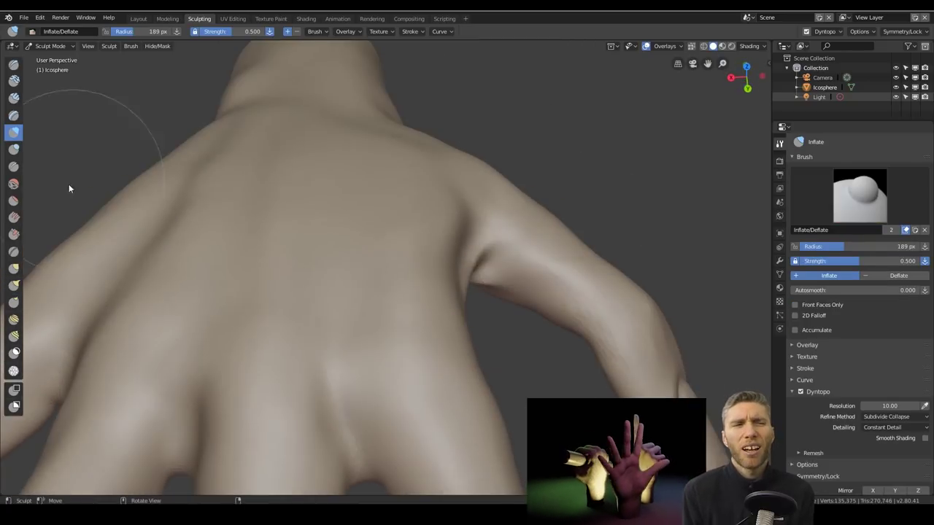
pyautogui.click(804, 336)
pyautogui.scroll(-3, 863, 322)
pyautogui.press('f')
pyautogui.click(375, 325)
pyautogui.scroll(-3, 394, 336)
pyautogui.moveTo(408, 346)
pyautogui.mouseDown(button='middle')
pyautogui.moveTo(361, 328)
pyautogui.moveTo(411, 340)
pyautogui.moveTo(329, 366)
pyautogui.moveTo(547, 339)
pyautogui.moveTo(342, 323)
pyautogui.moveTo(308, 253)
pyautogui.moveTo(290, 408)
pyautogui.moveTo(392, 302)
pyautogui.moveTo(462, 290)
pyautogui.moveTo(385, 336)
pyautogui.moveTo(642, 319)
pyautogui.mouseUp(button='middle')
pyautogui.scroll(2, 329, 367)
pyautogui.scroll(-3, 548, 340)
pyautogui.scroll(3, 343, 323)
# Lift the knuckles with the Snake Hook brush at a 110 px radius and fill them out with the Inflate brush at 125 px.
pyautogui.press('k')
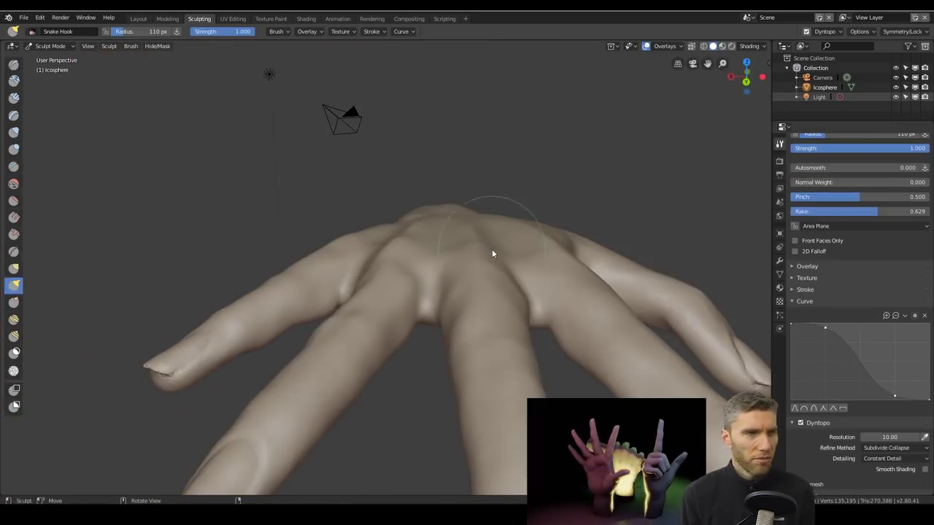
pyautogui.scroll(3, 471, 305)
pyautogui.moveTo(459, 246)
pyautogui.mouseDown(button='middle')
pyautogui.moveTo(471, 305)
pyautogui.moveTo(537, 327)
pyautogui.moveTo(492, 240)
pyautogui.moveTo(481, 362)
pyautogui.moveTo(506, 323)
pyautogui.moveTo(487, 344)
pyautogui.moveTo(602, 294)
pyautogui.moveTo(399, 314)
pyautogui.moveTo(329, 340)
pyautogui.moveTo(462, 384)
pyautogui.moveTo(357, 256)
pyautogui.moveTo(447, 339)
pyautogui.moveTo(354, 226)
pyautogui.moveTo(519, 339)
pyautogui.moveTo(510, 345)
pyautogui.moveTo(411, 224)
pyautogui.moveTo(463, 343)
pyautogui.moveTo(520, 402)
pyautogui.moveTo(568, 334)
pyautogui.moveTo(204, 265)
pyautogui.moveTo(509, 307)
pyautogui.moveTo(486, 340)
pyautogui.moveTo(517, 341)
pyautogui.moveTo(391, 202)
pyautogui.moveTo(452, 302)
pyautogui.moveTo(423, 350)
pyautogui.moveTo(379, 390)
pyautogui.moveTo(31, 219)
pyautogui.moveTo(531, 339)
pyautogui.moveTo(466, 212)
pyautogui.moveTo(467, 333)
pyautogui.moveTo(554, 384)
pyautogui.moveTo(510, 343)
pyautogui.mouseUp(button='middle')
pyautogui.press('i')
pyautogui.press('k')
pyautogui.press('i')
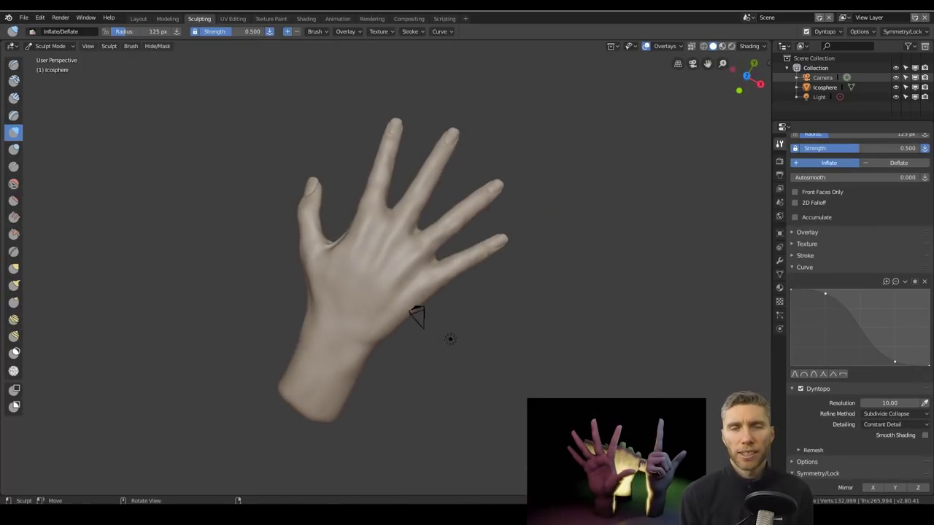
# Save the hand sculpt and export it as a Wavefront (.obj) file.
pyautogui.click(23, 17)
pyautogui.click(36, 101)
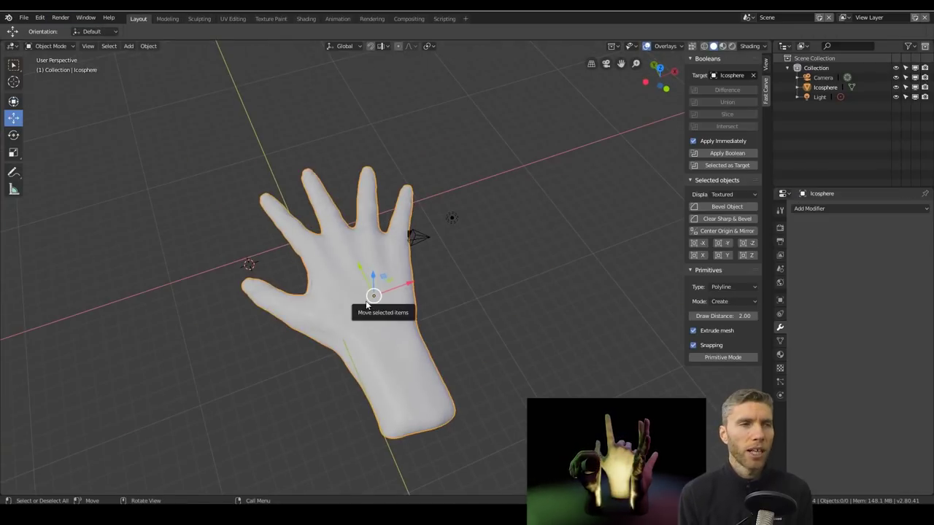
pyautogui.click(24, 17)
pyautogui.moveTo(37, 207)
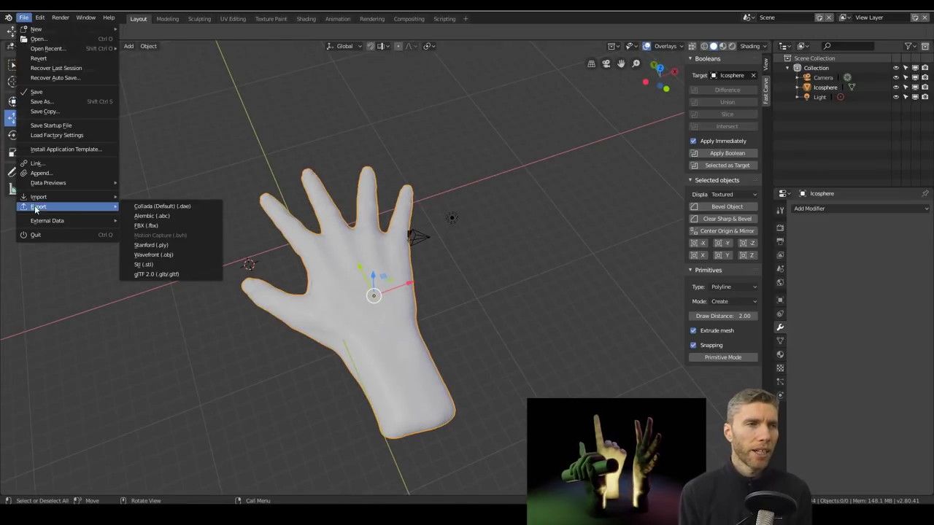
pyautogui.click(157, 254)
pyautogui.click(904, 59)
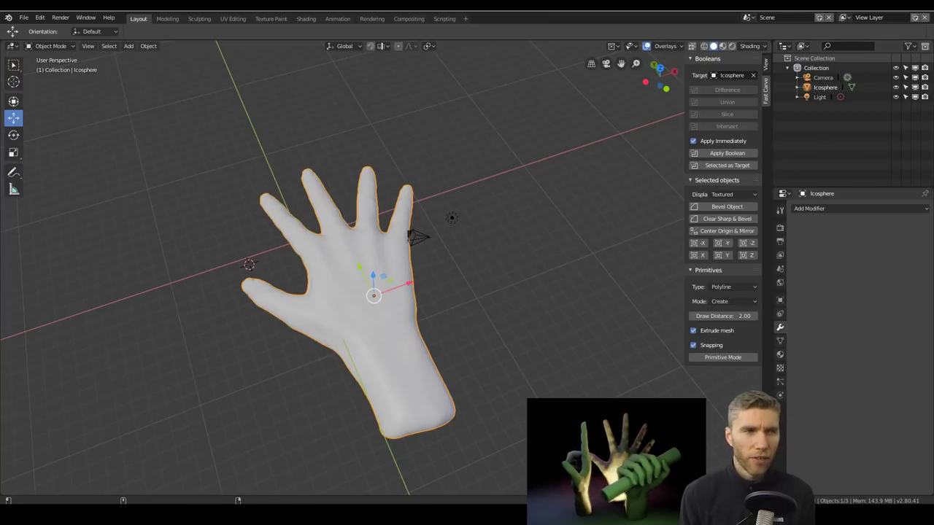
# Switch to Instant Meshes and open the exported hand OBJ.
pyautogui.moveTo(412, 316); pyautogui.dragTo(448, 206, button='middle')
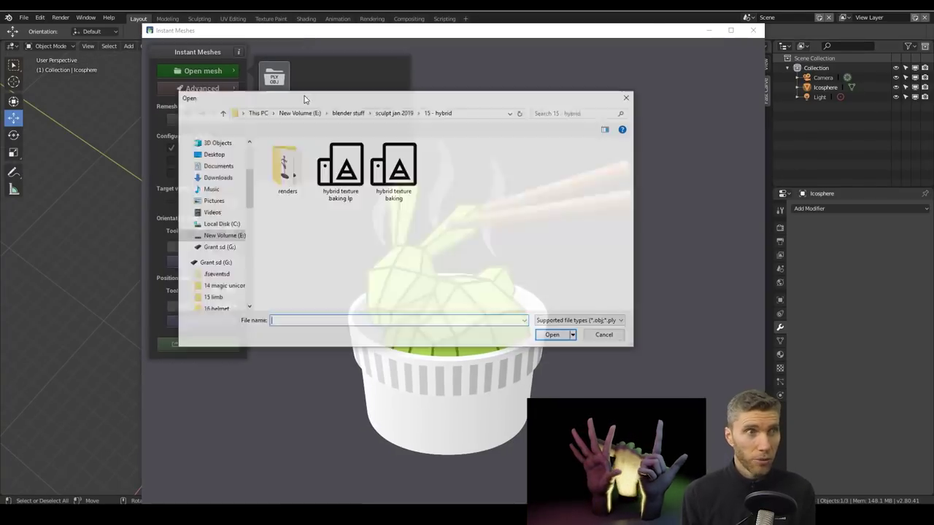
pyautogui.click(304, 95)
pyautogui.doubleClick(314, 282)
pyautogui.moveTo(350, 29); pyautogui.dragTo(350, 13)
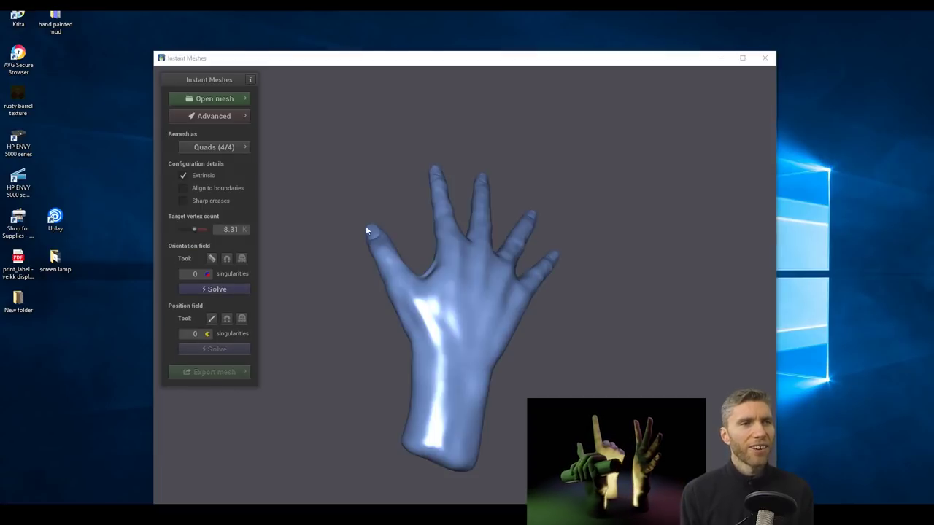
# Solve the orientation field, add Orientation Comb guides along the palm folds and around the thumb base, and solve again.
pyautogui.click(221, 287)
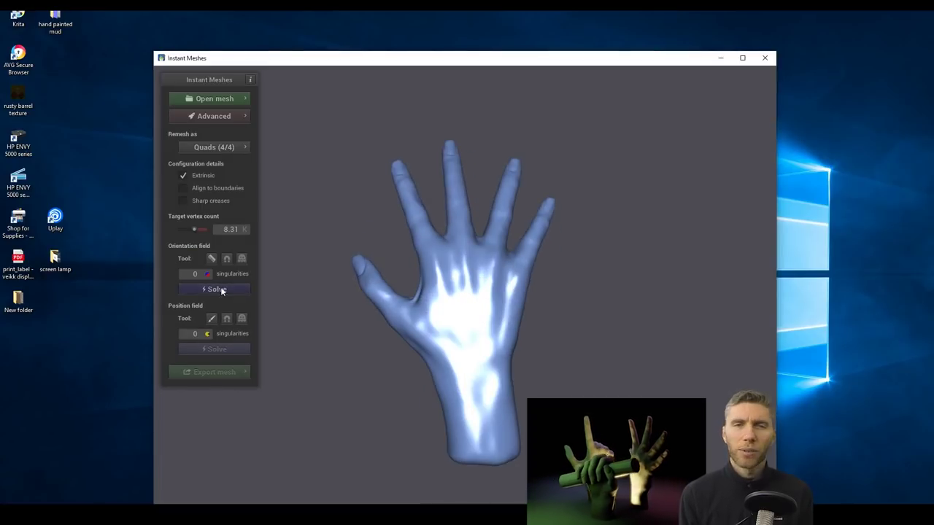
pyautogui.click(211, 258)
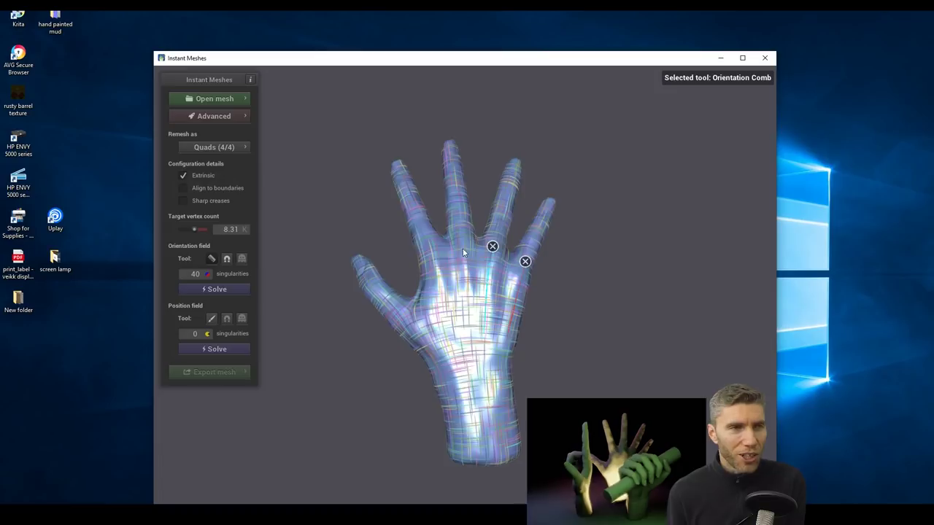
pyautogui.moveTo(506, 283); pyautogui.dragTo(505, 295)
pyautogui.press('1')
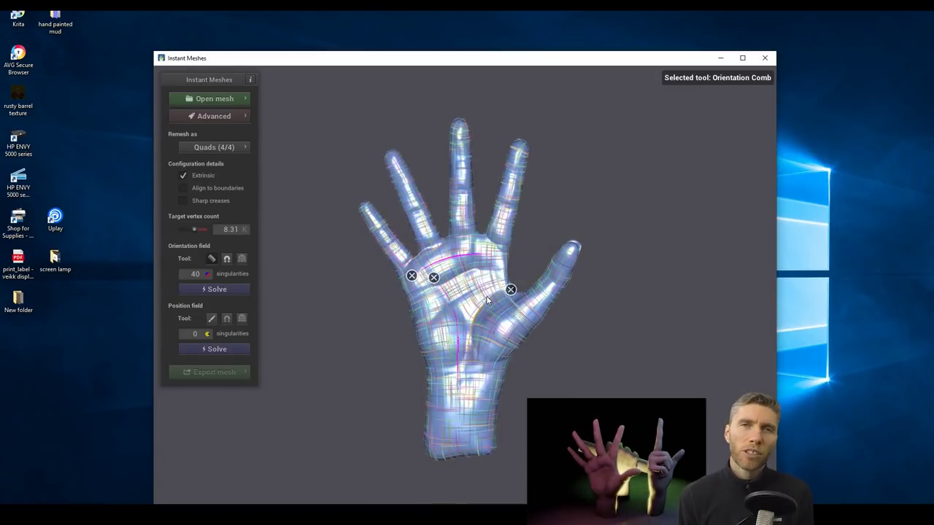
pyautogui.click(219, 288)
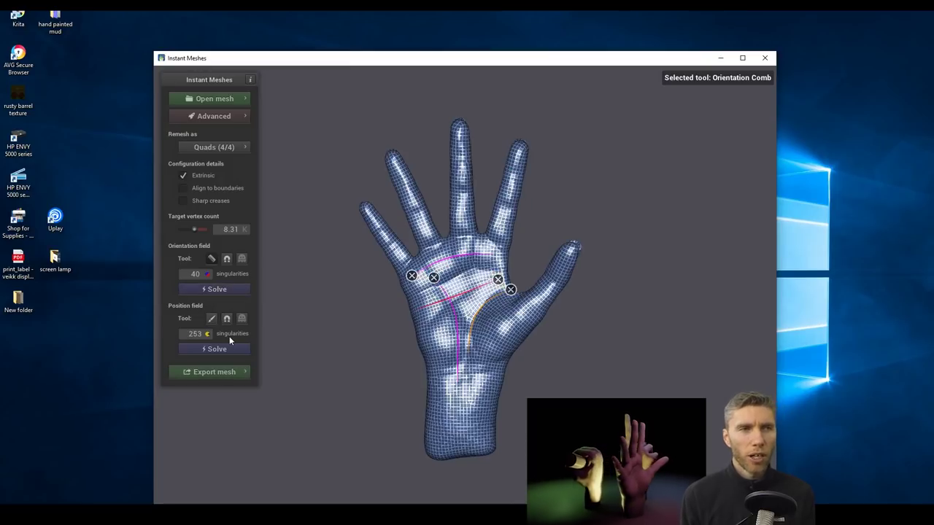
# Extract the remeshed quad hand and save it as hand lp.obj in the 17 - hand pose folder.
pyautogui.moveTo(367, 278); pyautogui.dragTo(423, 313)
pyautogui.click(214, 372)
pyautogui.click(312, 305)
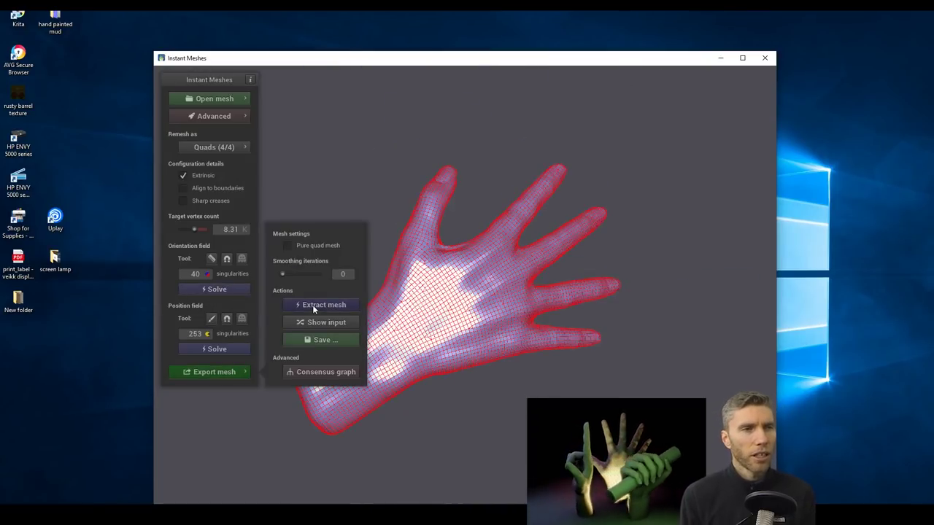
pyautogui.scroll(3, 319, 301)
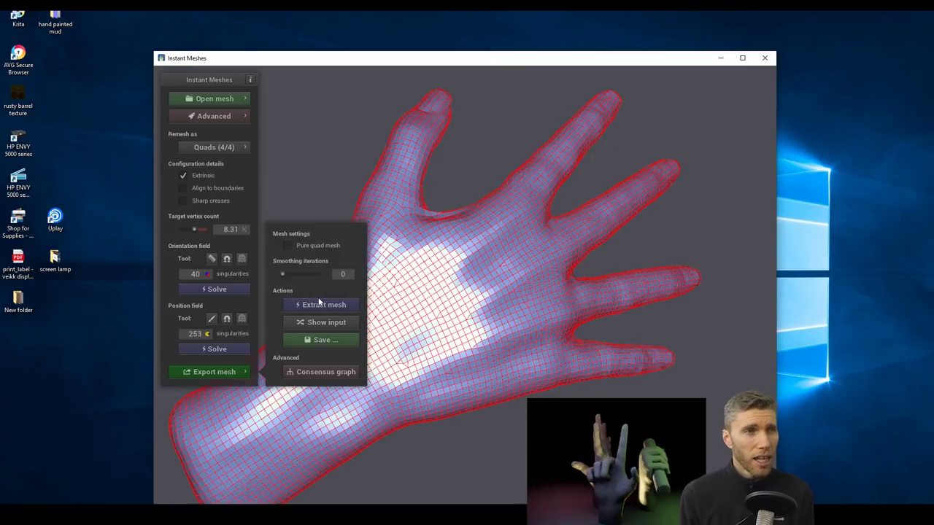
pyautogui.click(328, 337)
pyautogui.write('hand retopo')
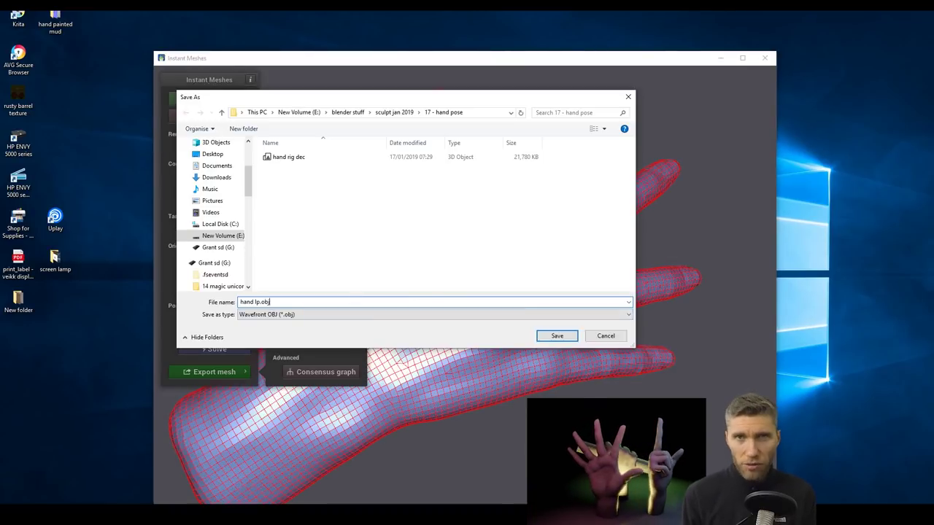
pyautogui.press('Return')
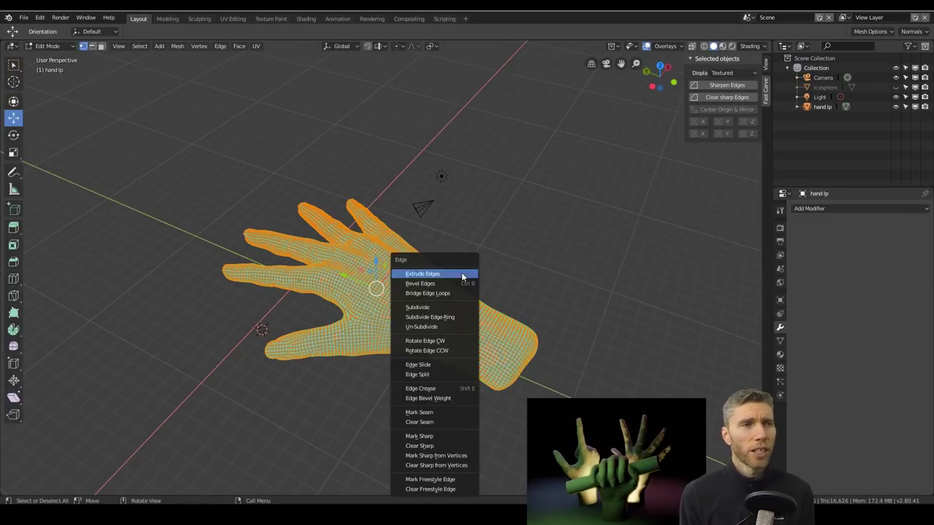
# Switch to Blender, import the hand lp mesh afresh and examine its topology in Edit Mode with face selection.
pyautogui.click(429, 274)
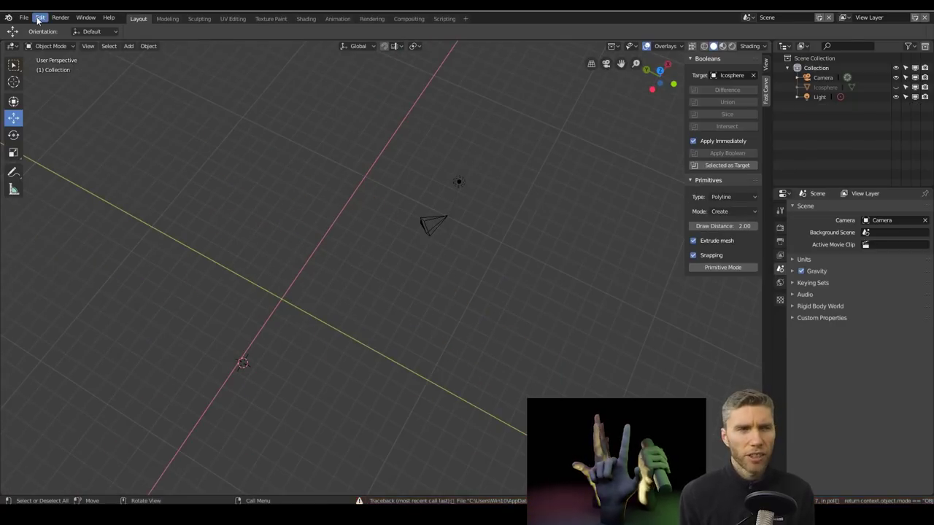
pyautogui.click(24, 18)
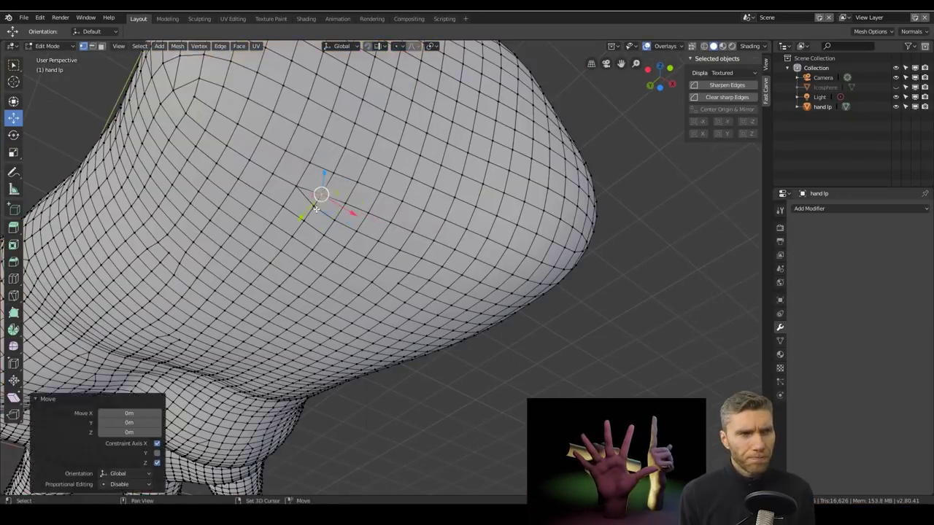
pyautogui.press('a')
pyautogui.click(350, 217)
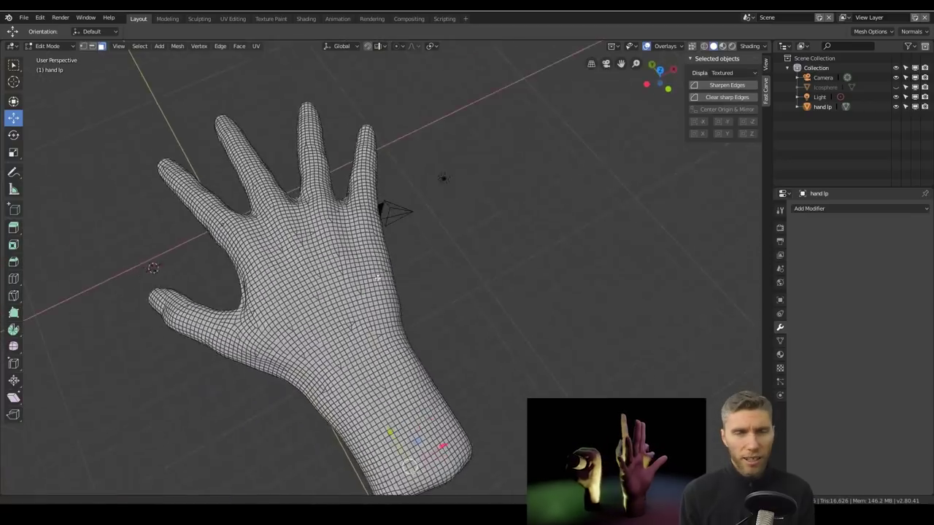
pyautogui.moveTo(408, 219); pyautogui.dragTo(469, 190, button='middle')
pyautogui.scroll(4, 400, 299)
pyautogui.scroll(-3, 400, 299)
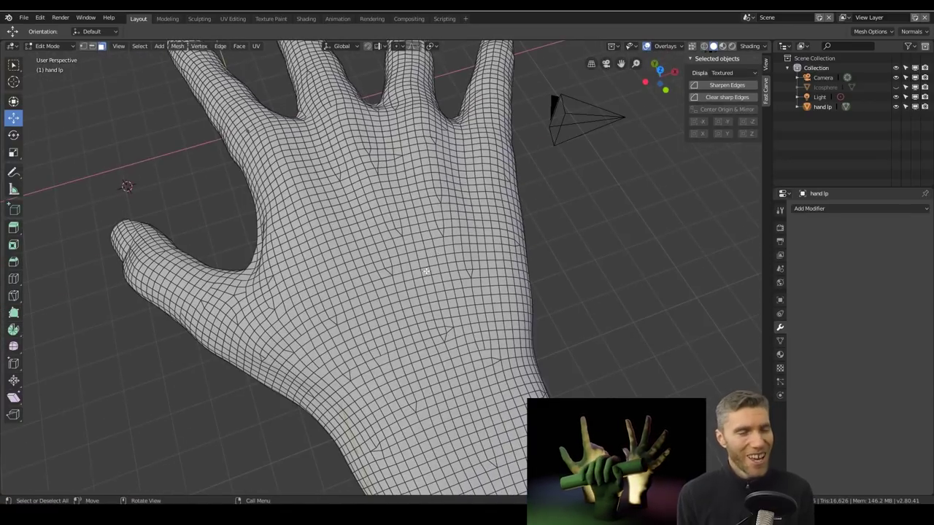
# Leave Edit Mode, unhide the Icosphere sculpt, and move it into a new hidden collection named junk.
pyautogui.press('KP_7')
pyautogui.press('Tab')
pyautogui.hotkey('alt', 'h')
pyautogui.click(825, 108)
pyautogui.click(525, 226)
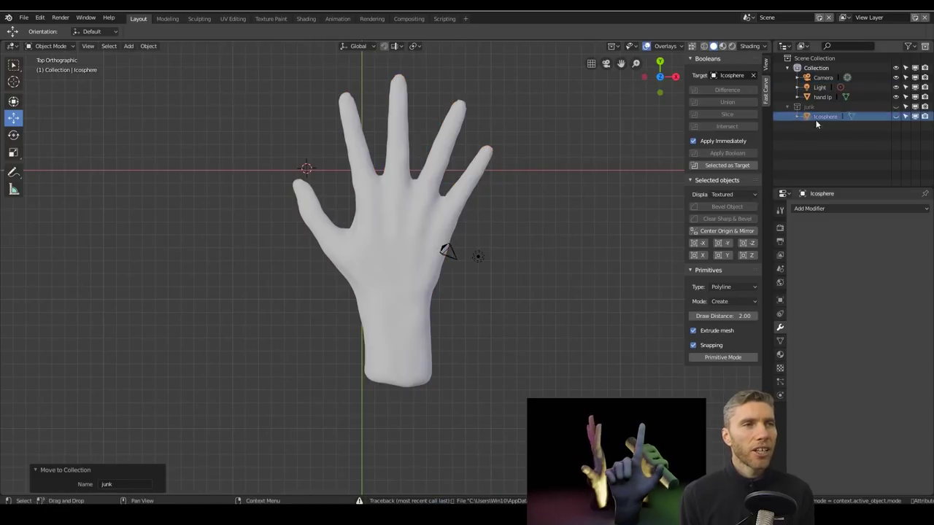
# Add an armature at the wrist, scaled by 3.064 and displayed in front, and build bone chains along the fingers and thumb.
pyautogui.click(502, 293)
pyautogui.moveTo(306, 169); pyautogui.dragTo(399, 375)
pyautogui.click(780, 342)
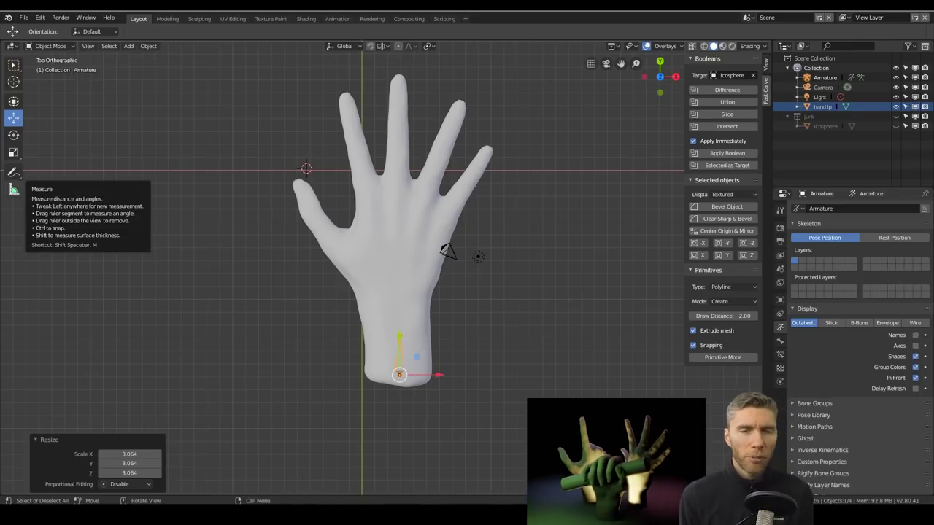
pyautogui.press('Tab')
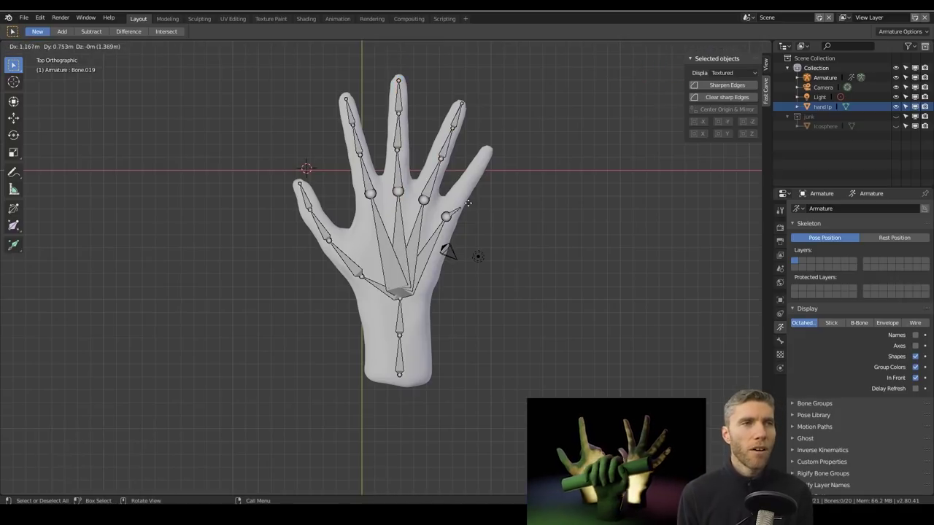
# Raise the finger joints and adjust their heights so the bone chains run inside the fingers.
pyautogui.press('KP_3')
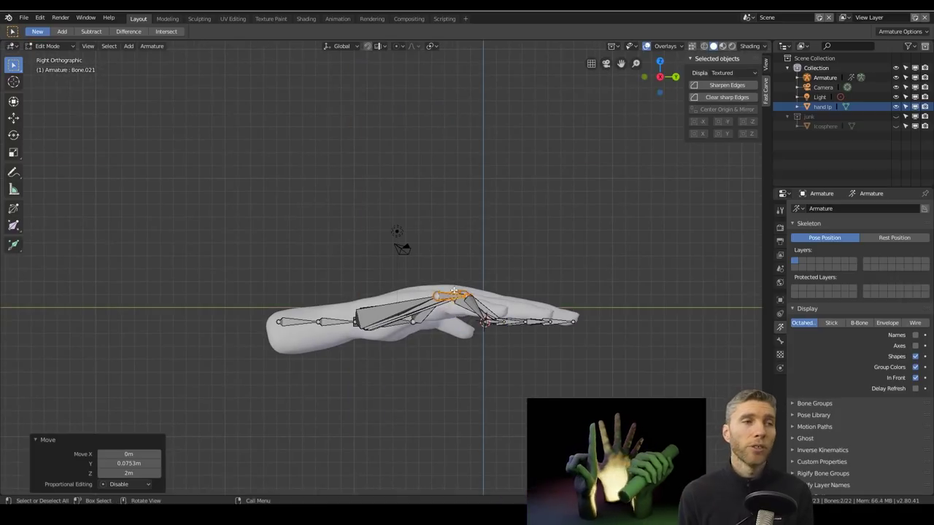
pyautogui.moveTo(491, 307); pyautogui.dragTo(519, 295, button='middle')
pyautogui.moveTo(519, 294); pyautogui.dragTo(543, 366)
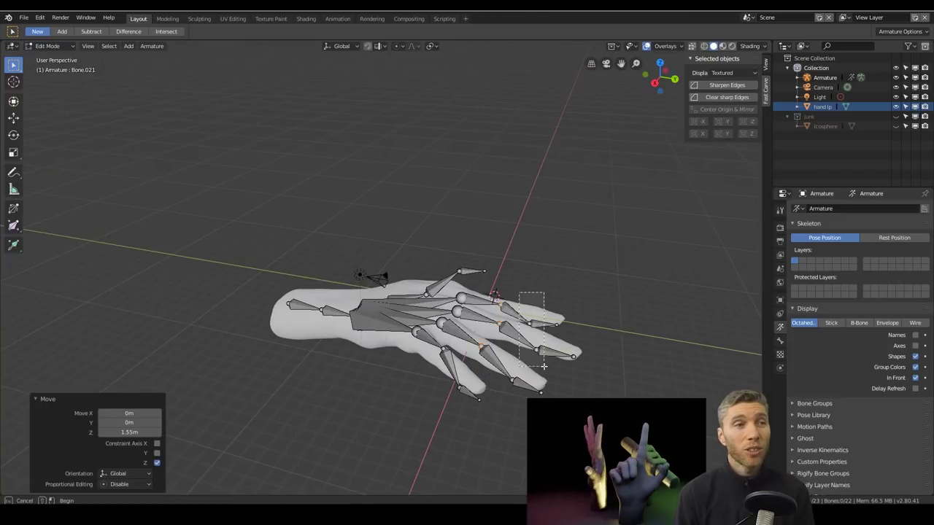
pyautogui.click(541, 352)
pyautogui.moveTo(541, 351); pyautogui.dragTo(517, 328, button='middle')
pyautogui.click(518, 328)
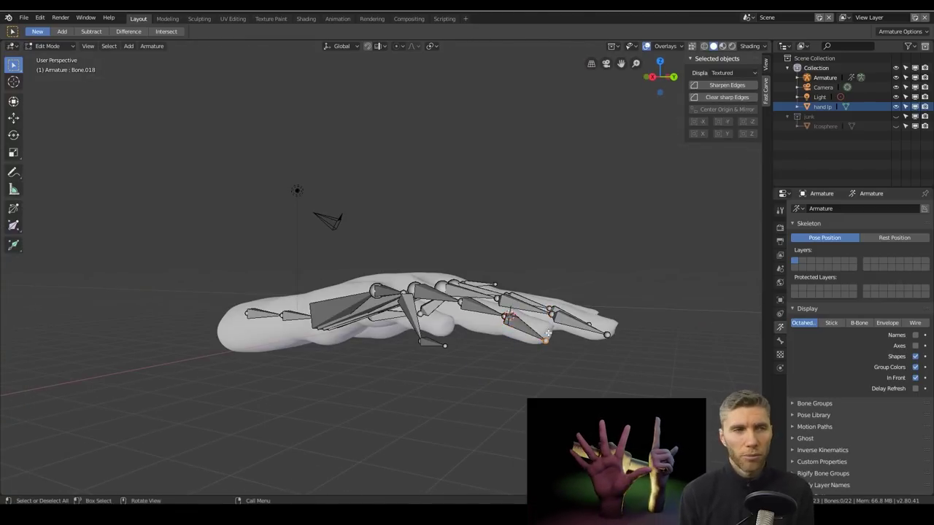
# Move the thumb's tip and middle joints so its bones follow the thumb inside the mesh.
pyautogui.moveTo(617, 342); pyautogui.dragTo(350, 365, button='middle')
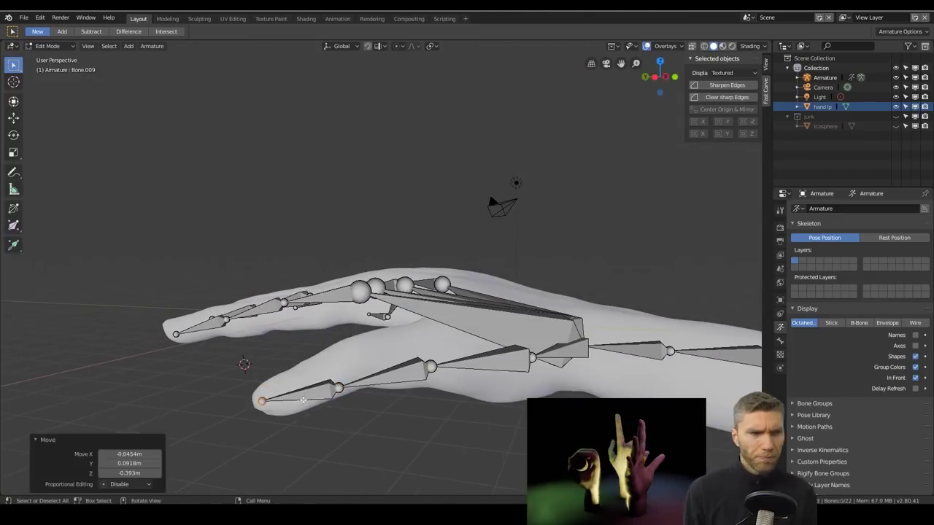
pyautogui.click(335, 390)
pyautogui.press('g')
pyautogui.moveTo(442, 393); pyautogui.dragTo(696, 280, button='middle')
pyautogui.click(435, 260)
pyautogui.moveTo(435, 260); pyautogui.dragTo(379, 277, button='middle')
pyautogui.click(356, 342)
# Move three further armature joints along the Z axis to fit the bones within the hand.
pyautogui.click(379, 270)
pyautogui.press('g')
pyautogui.press('z')
pyautogui.click(375, 223)
pyautogui.press('g')
pyautogui.press('z')
pyautogui.click(375, 241)
pyautogui.click(434, 226)
pyautogui.press('g')
pyautogui.press('z')
pyautogui.click(484, 235)
# Leave Edit Mode and save the file as hand skinning.blend in the 17 - hand pose folder.
pyautogui.press('Tab')
pyautogui.hotkey('ctrl', 'shift', 's')
pyautogui.write('hand s')
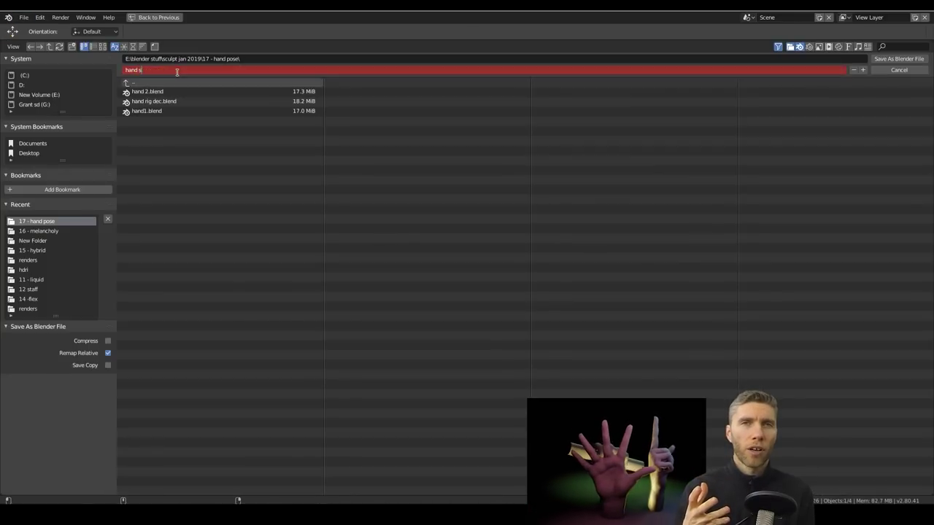
pyautogui.write('culpt')
pyautogui.press('Return')
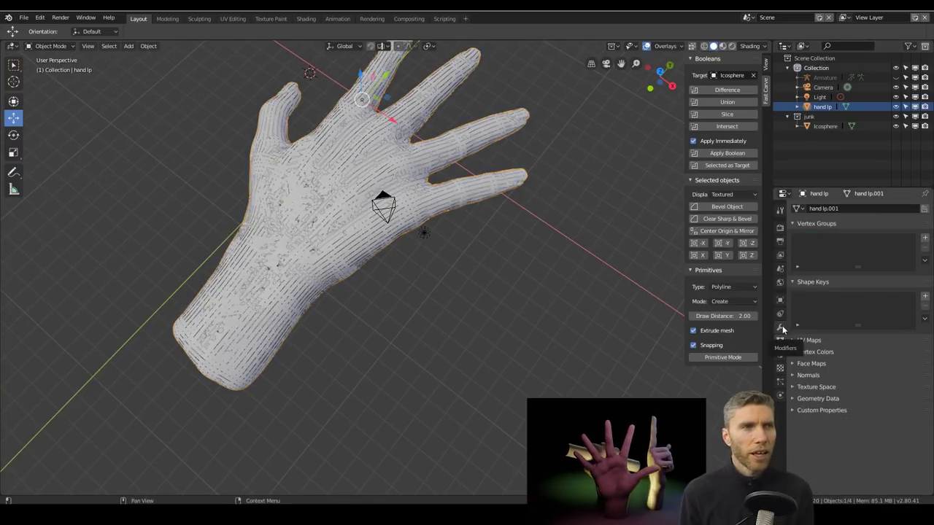
# Transfer the sculpted detail to hand lp with a Multires modifier subdivided to level 4 and an applied Shrinkwrap targeting the Icosphere.
pyautogui.click(781, 327)
pyautogui.click(809, 208)
pyautogui.click(751, 207)
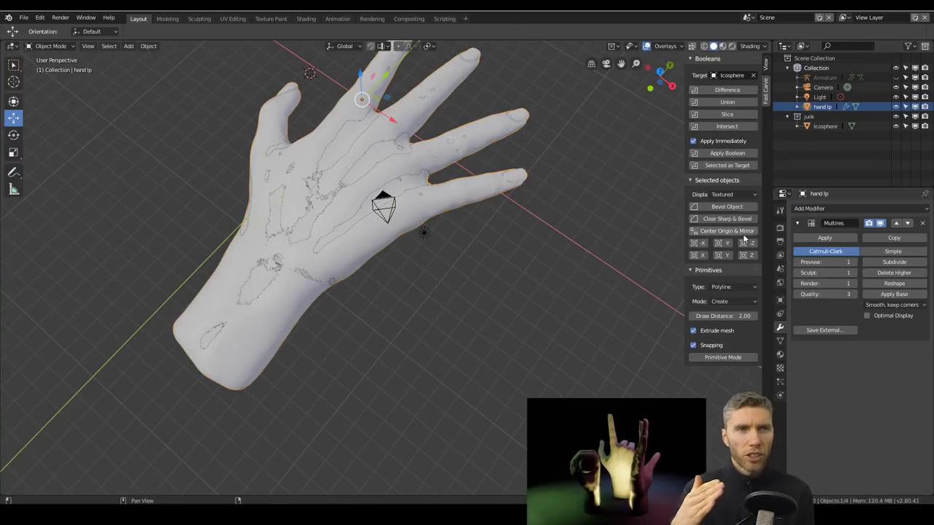
pyautogui.click(808, 207)
pyautogui.click(744, 360)
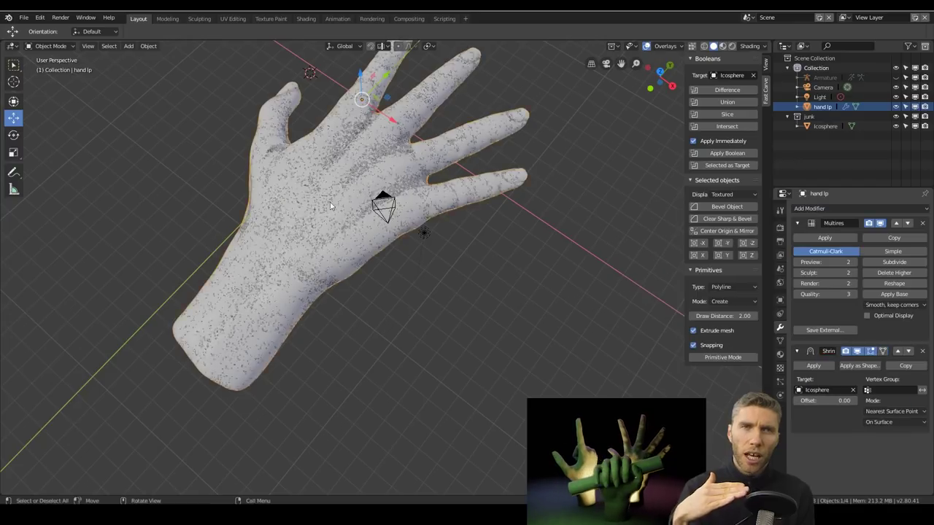
pyautogui.click(814, 365)
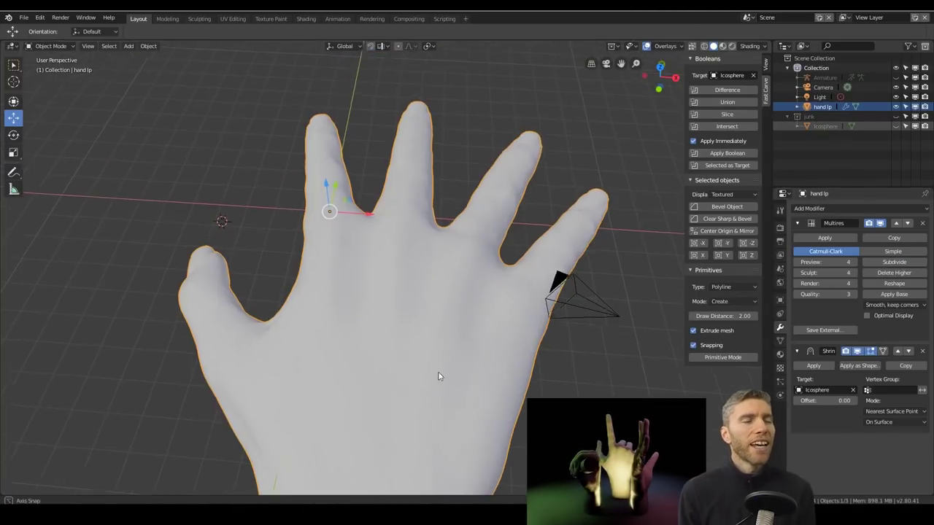
pyautogui.moveTo(438, 376); pyautogui.dragTo(726, 49, button='middle')
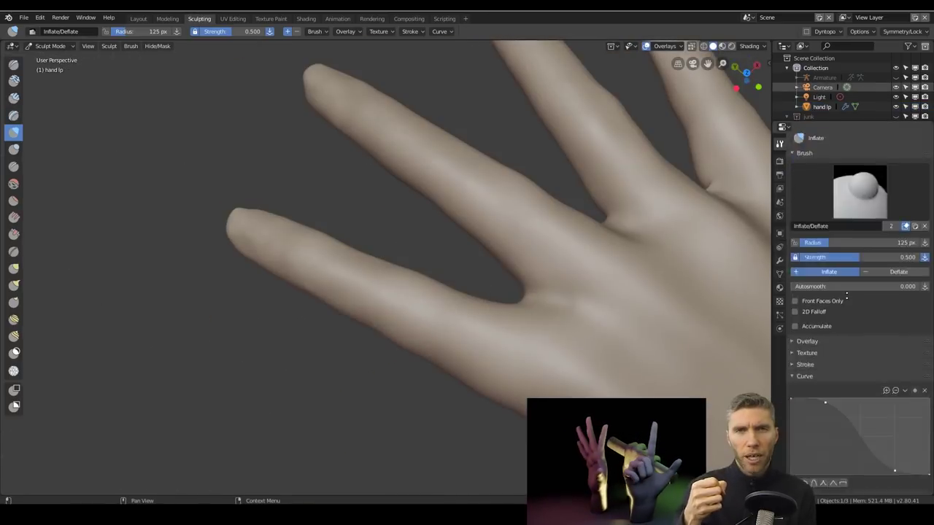
pyautogui.click(779, 260)
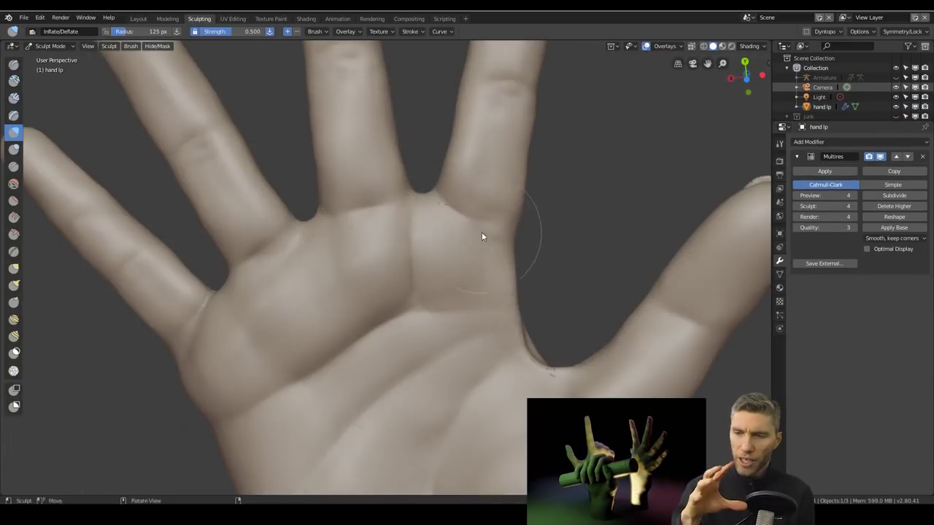
pyautogui.moveTo(482, 236); pyautogui.dragTo(465, 352, button='middle')
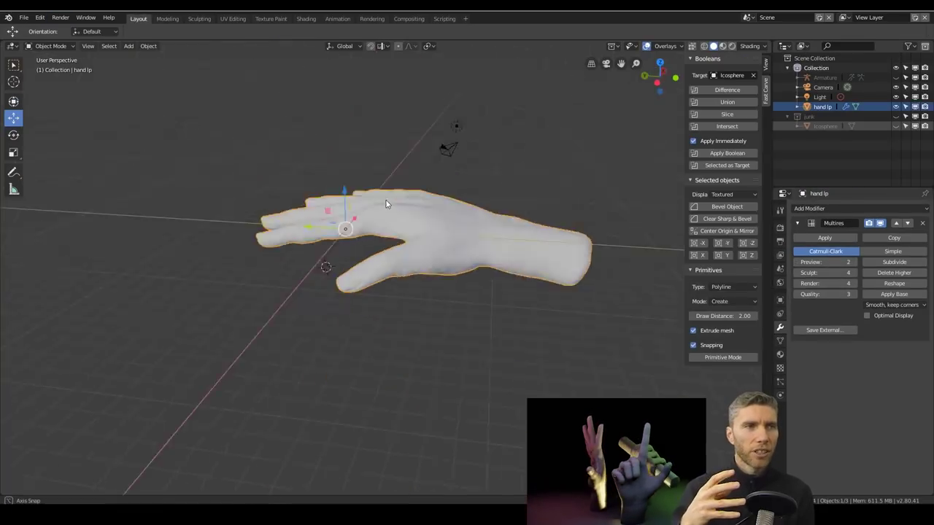
# Save the multires hand as a new file with a name beginning hand skinning mul in the 17 - hand pose folder.
pyautogui.moveTo(409, 292)
pyautogui.mouseDown(button='middle')
pyautogui.moveTo(448, 266)
pyautogui.moveTo(432, 261)
pyautogui.mouseUp(button='middle')
pyautogui.hotkey('ctrl', 'shift', 's')
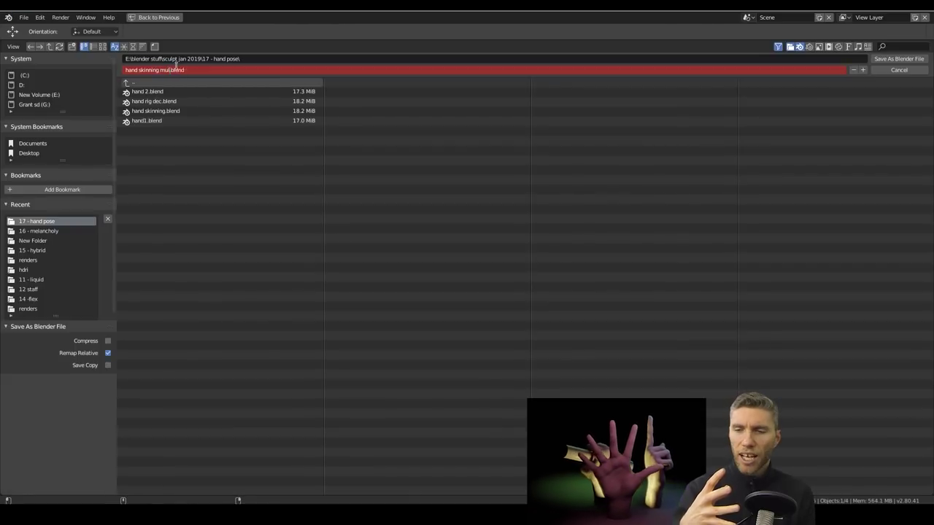
pyautogui.press('Return')
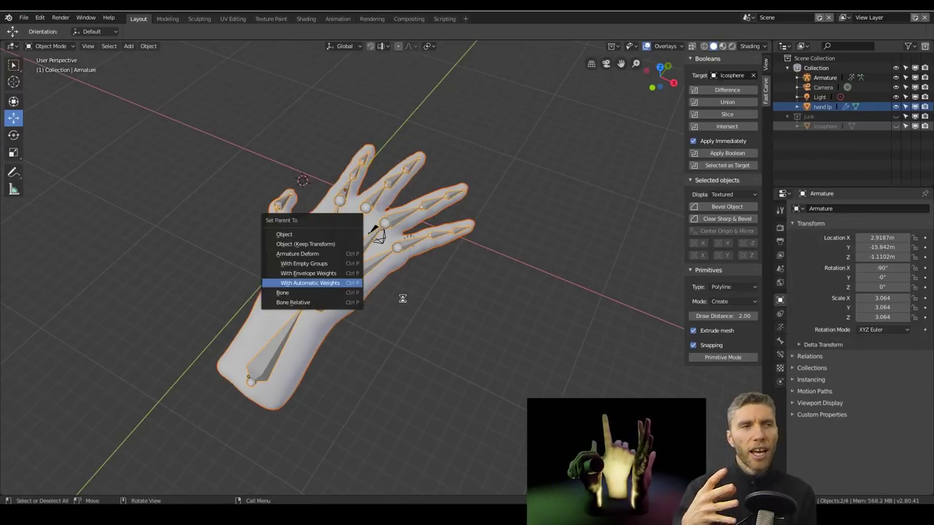
# With the Multires preview at 0, parent the hand to the armature with automatic weights and rotate finger bones to test the deformation.
pyautogui.click(24, 17)
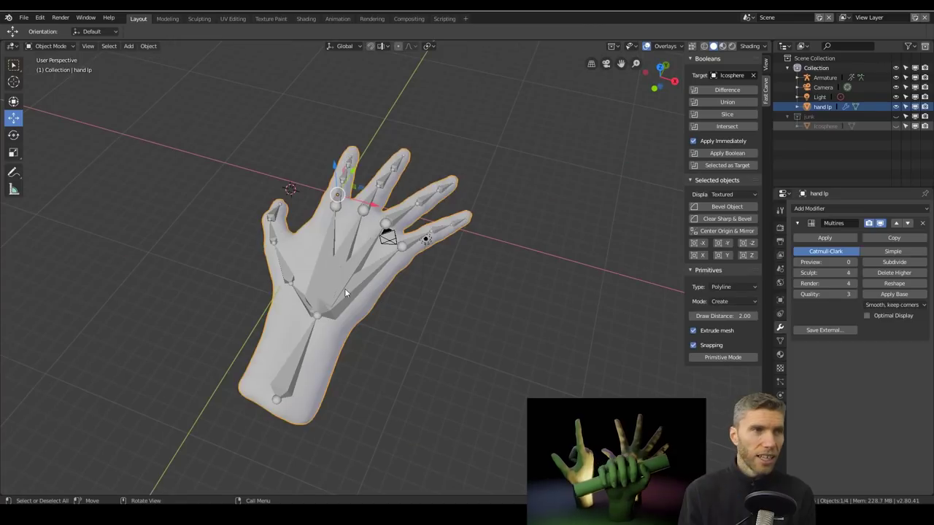
pyautogui.click(316, 332)
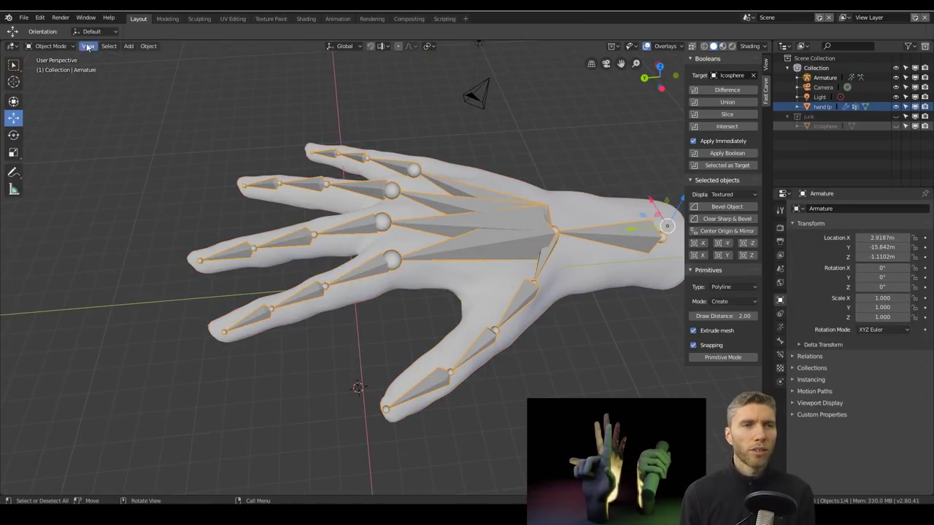
pyautogui.press('r')
pyautogui.click(471, 280)
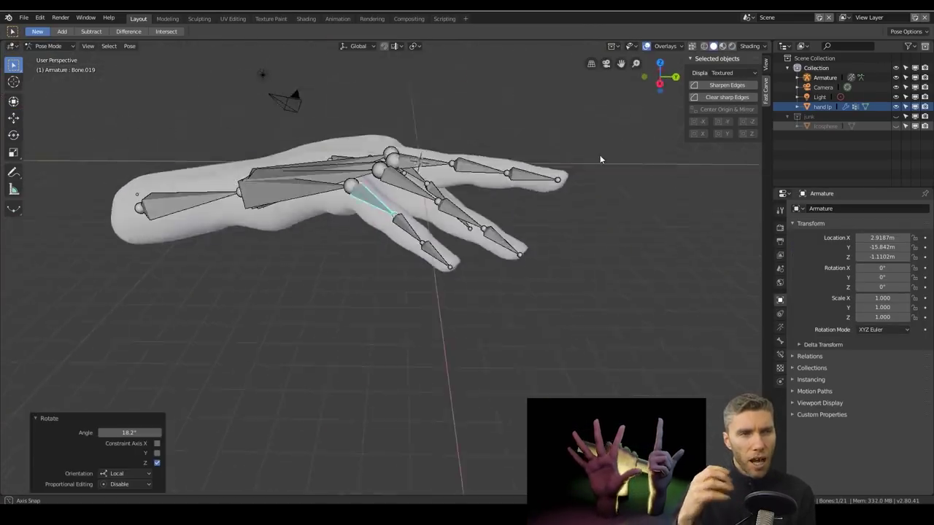
pyautogui.moveTo(599, 154); pyautogui.dragTo(485, 213, button='middle')
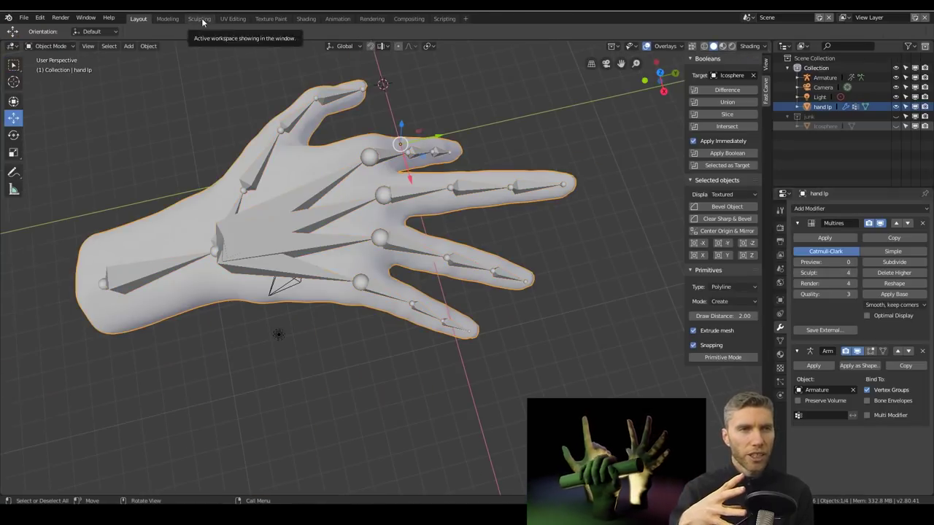
# Move the Armature modifier above Multires on hand lp and put copies of the hand and armature in the junk collection.
pyautogui.click(199, 18)
pyautogui.moveTo(580, 250)
pyautogui.mouseDown(button='middle')
pyautogui.moveTo(425, 293)
pyautogui.moveTo(615, 325)
pyautogui.moveTo(554, 343)
pyautogui.mouseUp(button='middle')
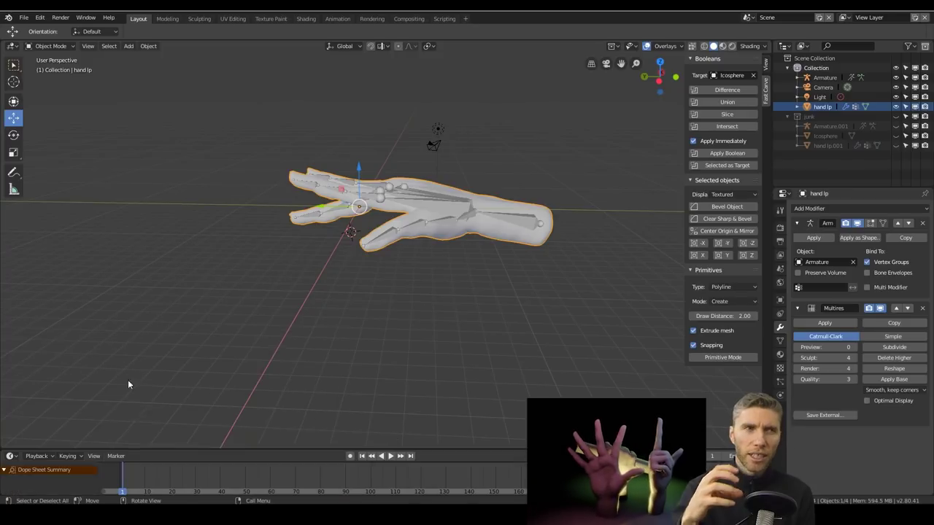
# Enter Pose Mode on the armature, select all bones and keyframe the open hand pose at frame 1.
pyautogui.click(478, 228)
pyautogui.hotkey('ctrl', 'Tab')
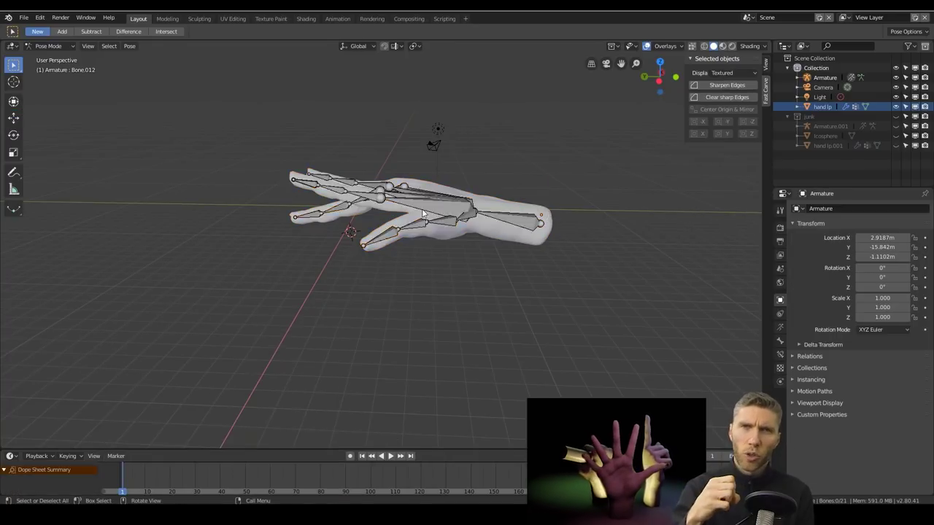
pyautogui.press('a')
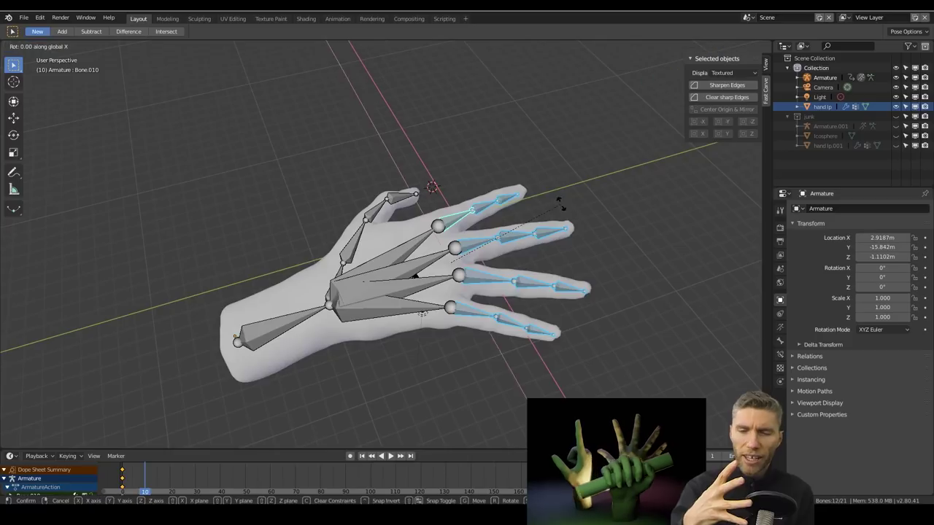
# At frame 10, curl the four fingers and the thumb by rotating their bones, and keyframe the pose.
pyautogui.click(588, 213)
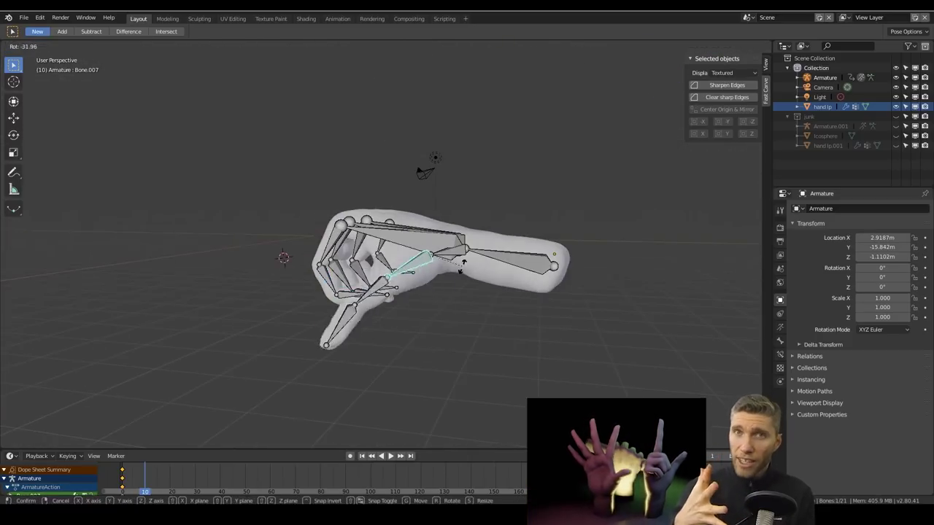
pyautogui.press('r')
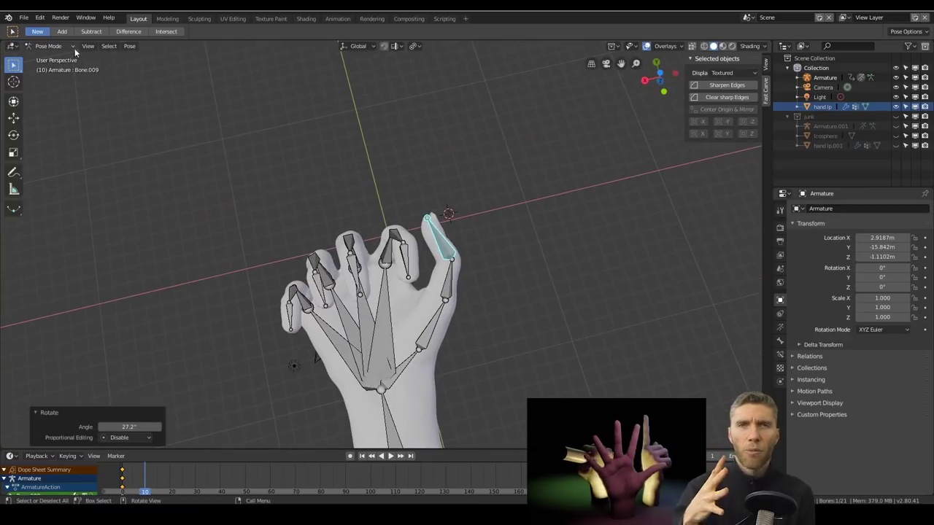
pyautogui.press('i')
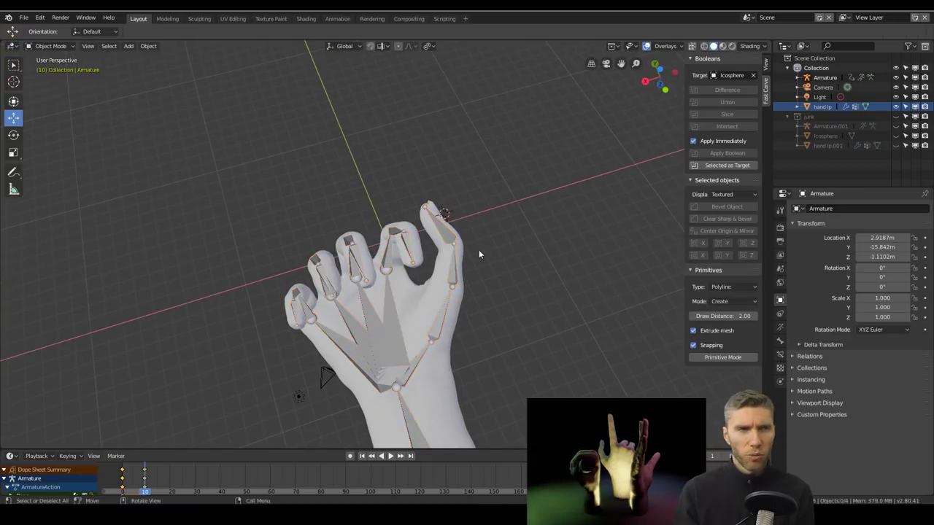
# Add a long, thin cylinder and position and rotate it through the grip of the curled hand.
pyautogui.hotkey('shift', 'a')
pyautogui.click(512, 235)
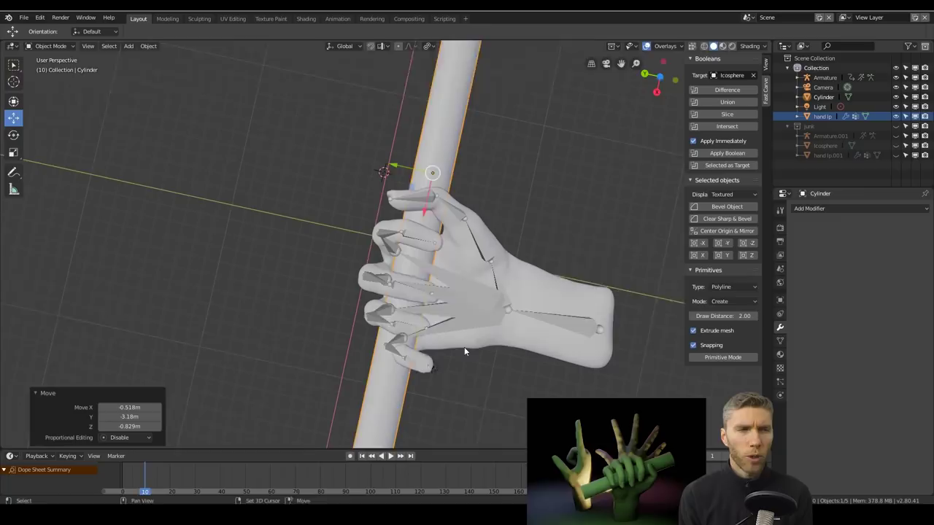
pyautogui.press('g')
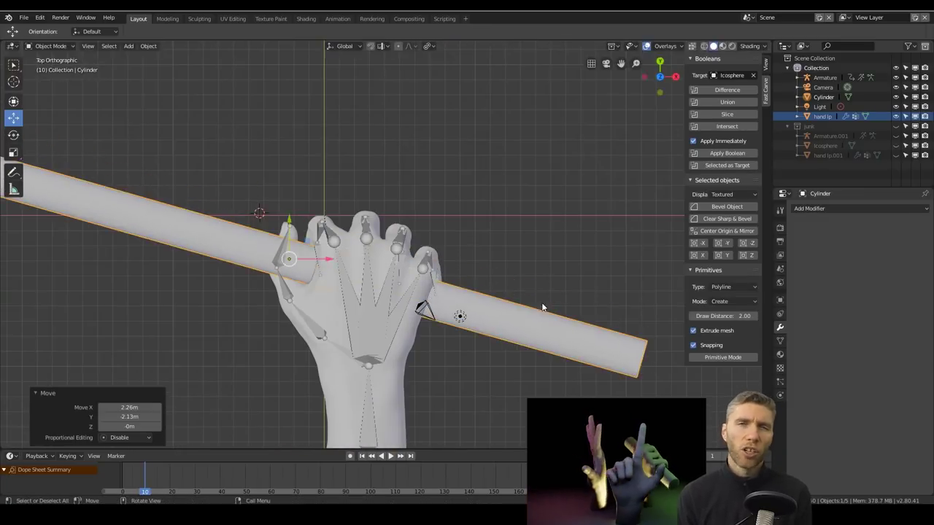
pyautogui.moveTo(542, 307); pyautogui.dragTo(401, 190, button='middle')
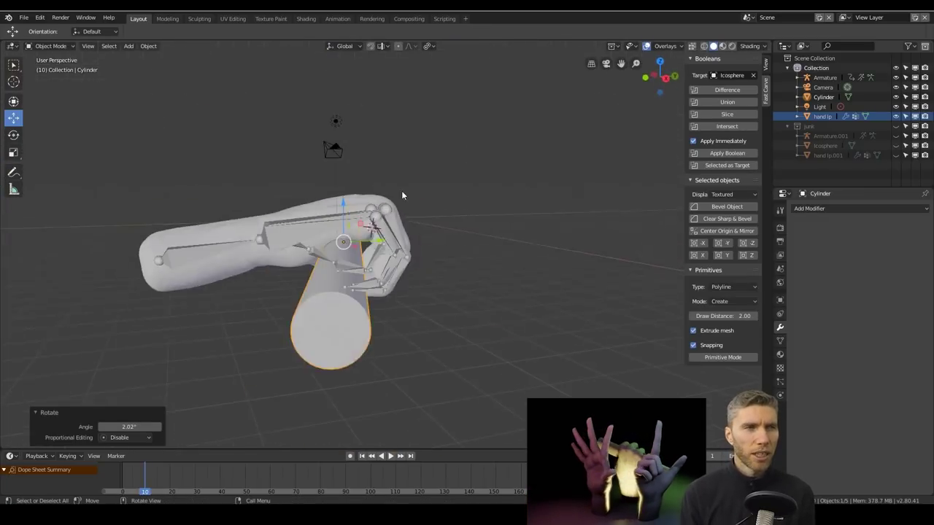
pyautogui.press('KP_3')
# Pose the armature's bones to fit the hand around the cylinder, and turn off the armature's In Front display.
pyautogui.click(824, 77)
pyautogui.click(466, 251)
pyautogui.press('r')
pyautogui.click(418, 247)
pyautogui.moveTo(466, 252); pyautogui.dragTo(407, 309, button='middle')
pyautogui.click(258, 239)
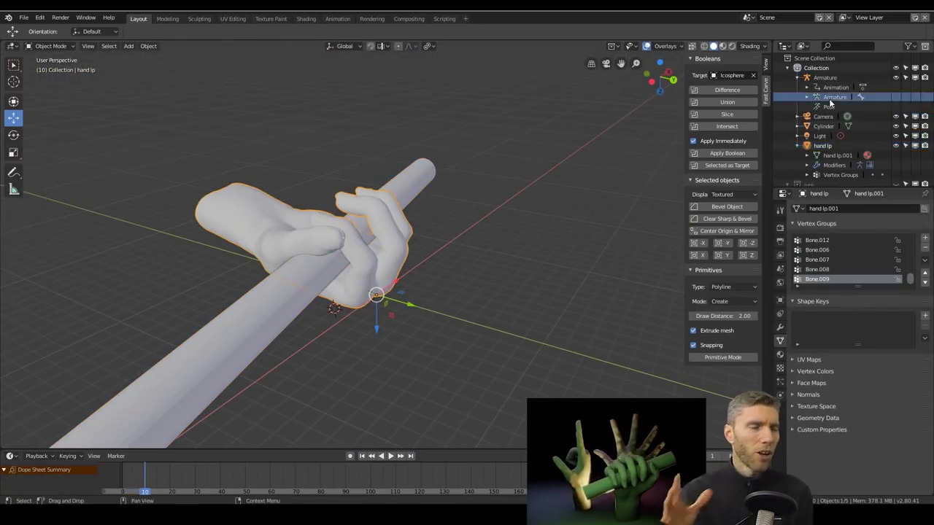
# Display the armature in front of the mesh again and rotate two finger bones in Pose Mode to close the grip on the cylinder.
pyautogui.click(831, 97)
pyautogui.click(831, 97)
pyautogui.click(831, 97)
pyautogui.click(830, 99)
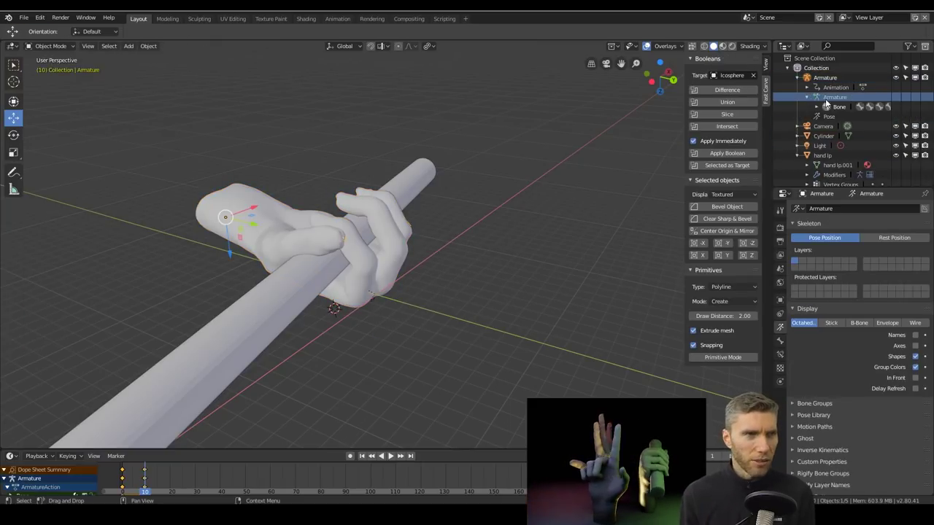
pyautogui.hotkey('ctrl', 'Tab')
pyautogui.moveTo(437, 241); pyautogui.dragTo(537, 259, button='middle')
pyautogui.click(342, 263)
pyautogui.press('r')
pyautogui.click(349, 227)
pyautogui.click(348, 226)
pyautogui.press('r')
pyautogui.click(354, 230)
# Rotate more finger segments, including the index finger's middle bone, to tighten the fingers around the cylinder.
pyautogui.click(423, 246)
pyautogui.press('r')
pyautogui.click(423, 246)
pyautogui.moveTo(423, 246); pyautogui.dragTo(368, 219, button='middle')
pyautogui.click(368, 219)
pyautogui.press('r')
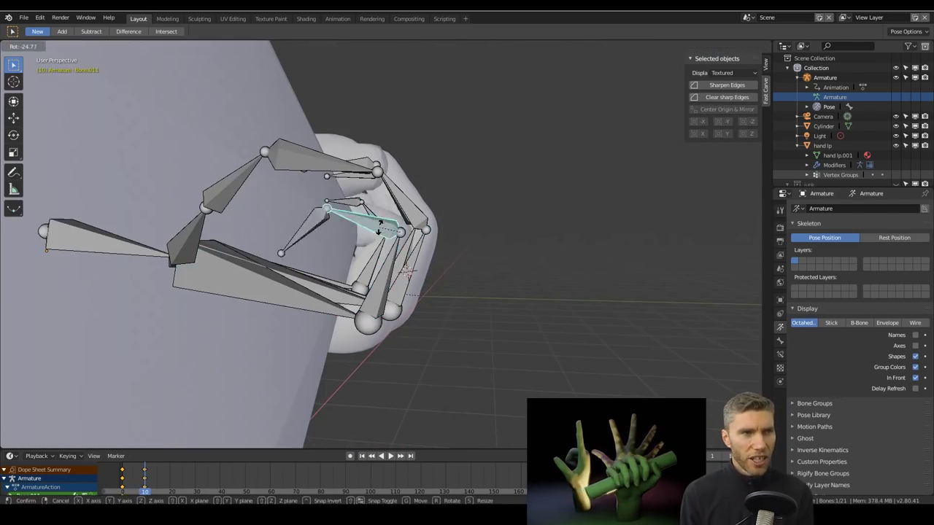
pyautogui.moveTo(380, 261); pyautogui.dragTo(561, 269, button='middle')
pyautogui.click(408, 269)
pyautogui.press('r')
pyautogui.click(408, 270)
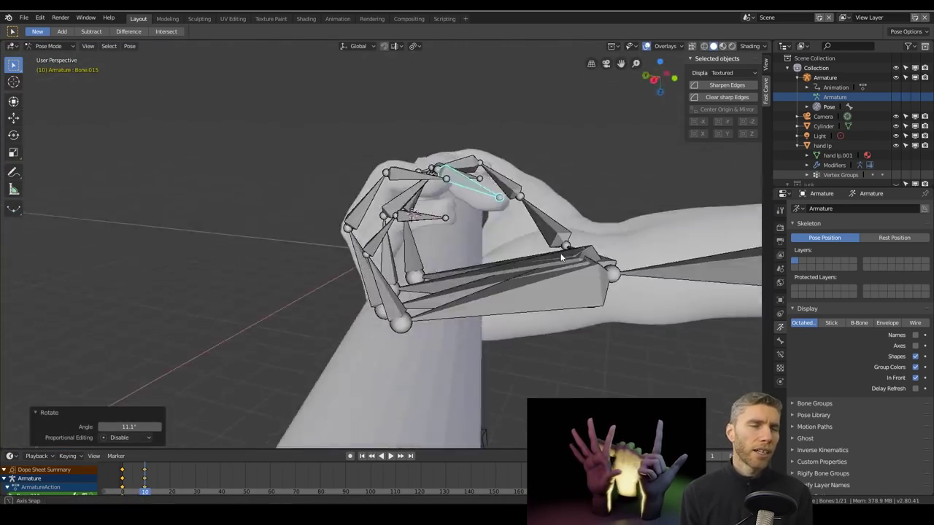
# Rotate the thumb bones so the thumb wraps around the cylinder, and clear the bone selection.
pyautogui.click(562, 269)
pyautogui.press('r')
pyautogui.click(649, 362)
pyautogui.moveTo(650, 362); pyautogui.dragTo(598, 307, button='middle')
pyautogui.click(538, 260)
pyautogui.press('r')
pyautogui.click(537, 260)
pyautogui.moveTo(537, 261); pyautogui.dragTo(486, 243, button='middle')
pyautogui.click(365, 191)
pyautogui.press('a')
pyautogui.scroll(-5, 528, 192)
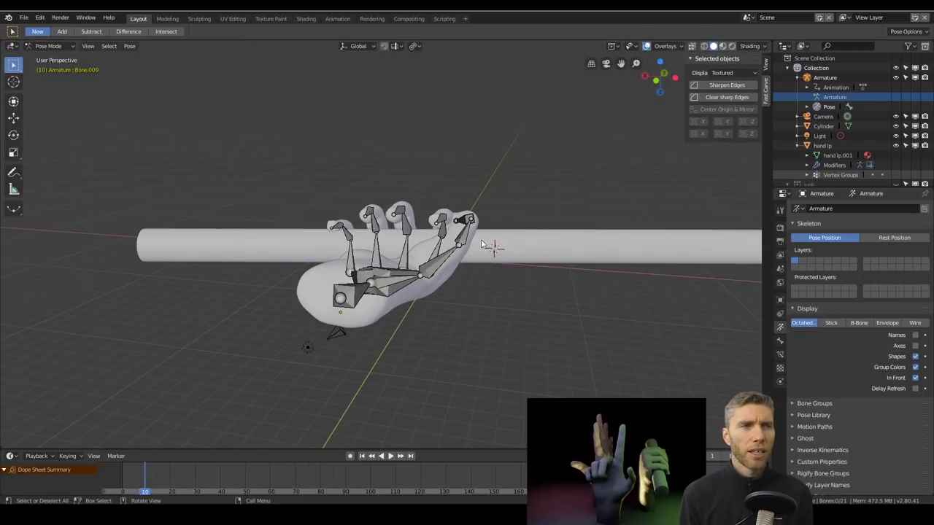
# Leave Pose Mode and move the cylinder about 0.139 m along Z to seat it in the hand's grip.
pyautogui.hotkey('ctrl', 'Tab')
pyautogui.click(576, 252)
pyautogui.press('g')
pyautogui.press('z')
pyautogui.click(577, 244)
pyautogui.moveTo(576, 245); pyautogui.dragTo(376, 330, button='middle')
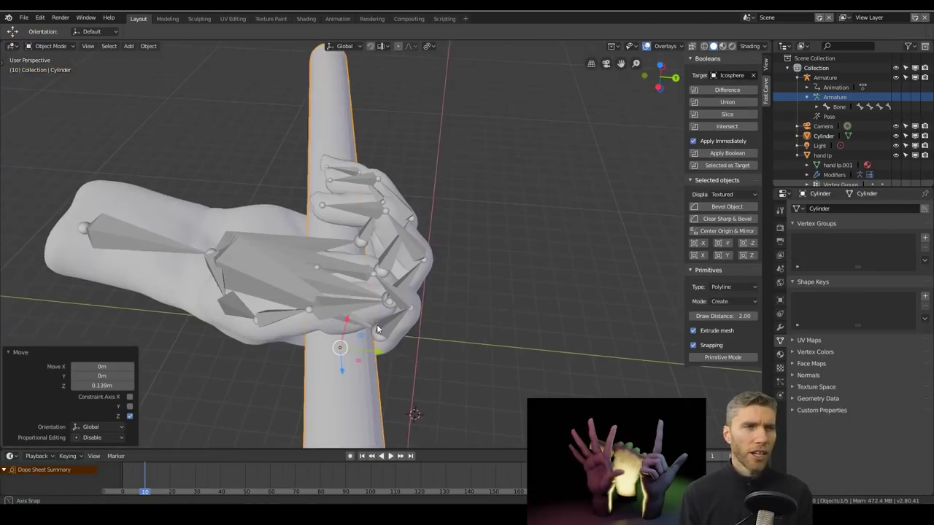
pyautogui.press('Escape')
# Return to Pose Mode and rotate several finger bones to fit the grip around the moved cylinder.
pyautogui.moveTo(479, 307); pyautogui.dragTo(443, 252, button='middle')
pyautogui.hotkey('ctrl', 'Tab')
pyautogui.press('r')
pyautogui.click(454, 255)
pyautogui.click(422, 232)
pyautogui.press('r')
pyautogui.click(426, 239)
pyautogui.moveTo(418, 203); pyautogui.dragTo(463, 232, button='middle')
pyautogui.click(463, 232)
pyautogui.press('r')
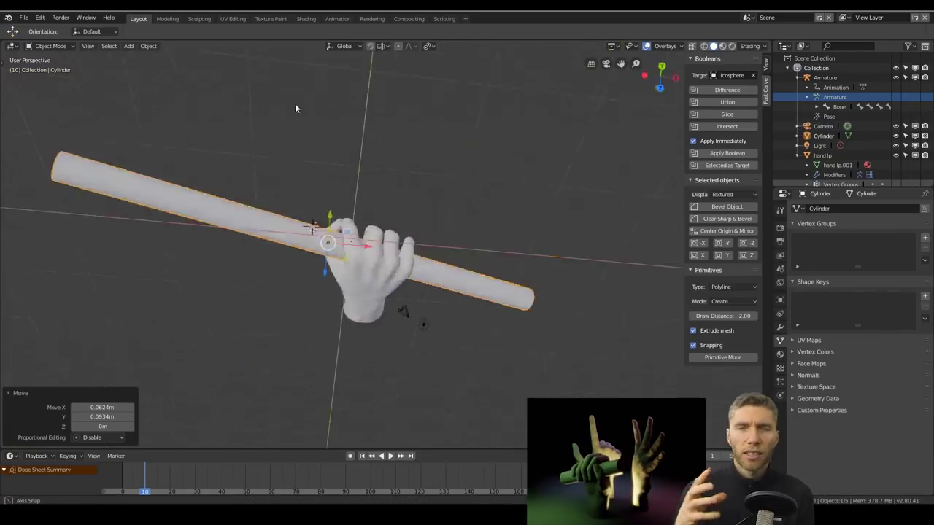
# Scale the cylinder to suit the grip and insert a LocRot keyframe for all the hand's bones at frame 10.
pyautogui.scroll(-4, 411, 321)
pyautogui.press('s')
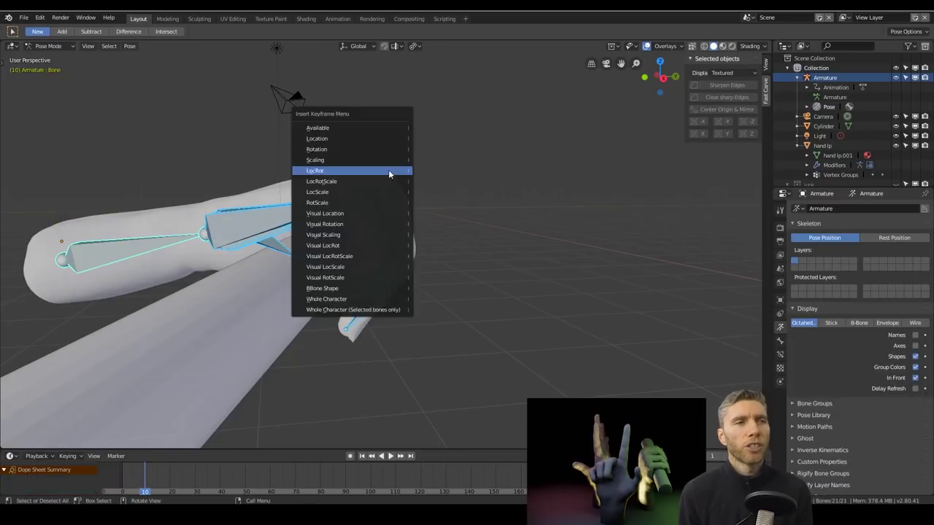
pyautogui.moveTo(423, 247); pyautogui.dragTo(448, 232, button='middle')
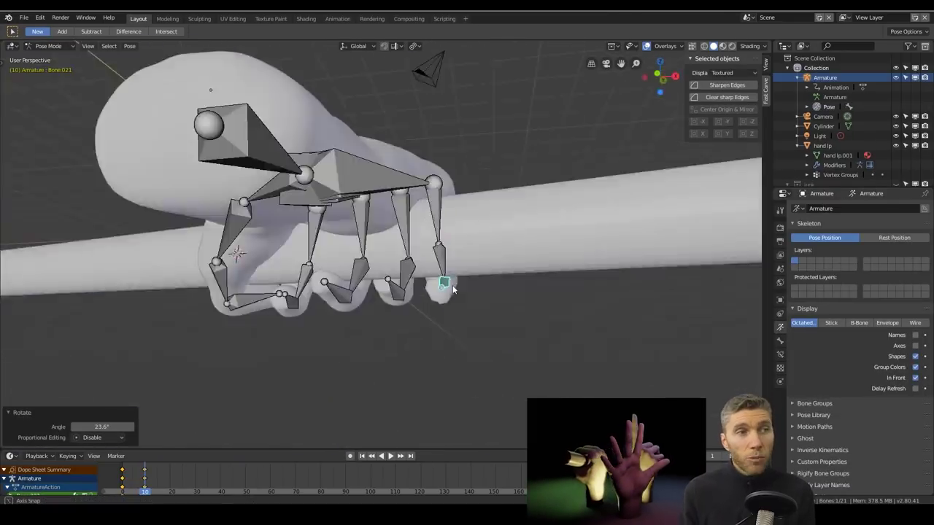
# Rotate the little finger's outer bones to bend its tip around the cylinder.
pyautogui.moveTo(452, 285); pyautogui.dragTo(452, 240, button='middle')
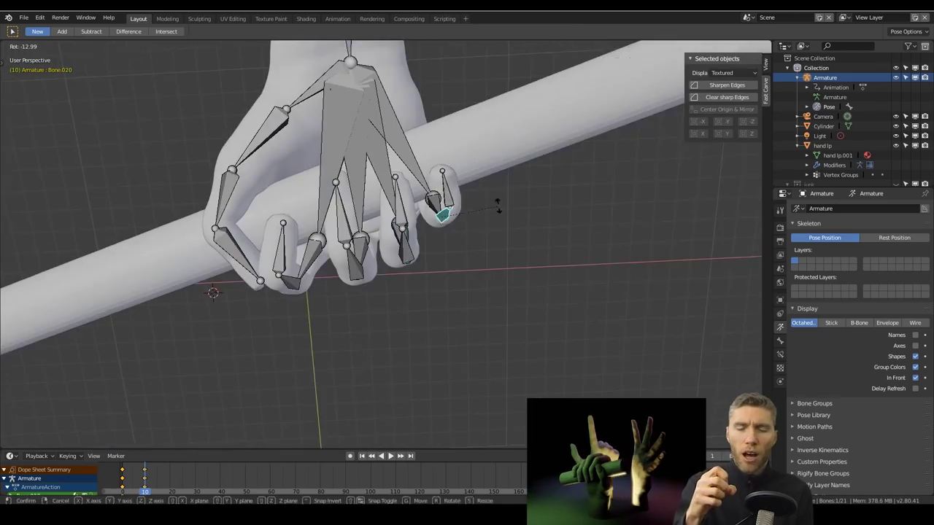
pyautogui.click(310, 234)
pyautogui.press('r')
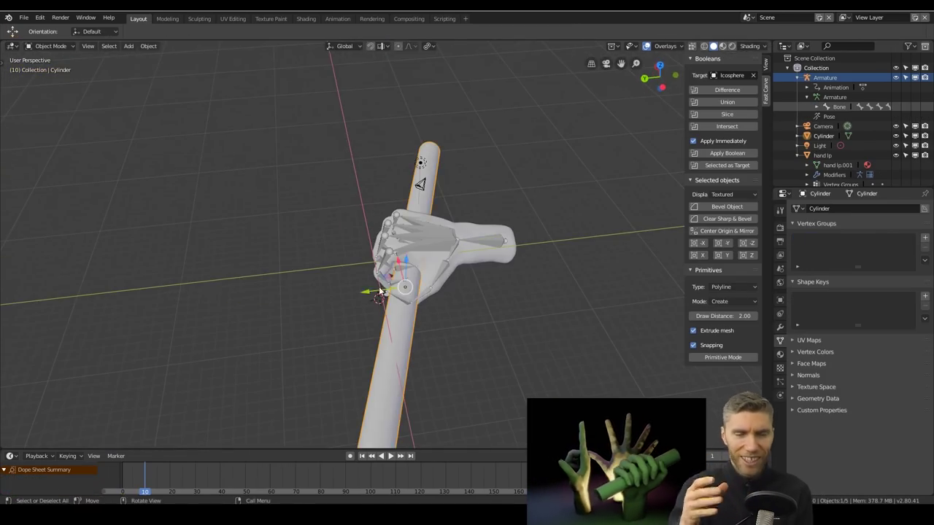
# Move the cylinder 0.261 m along Y in Object Mode so it sits deeper in the hand.
pyautogui.click(368, 289)
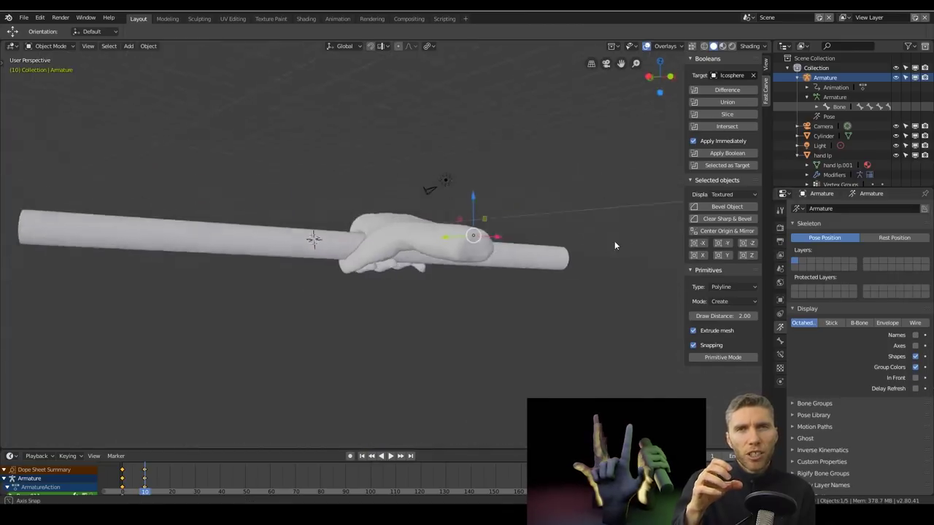
pyautogui.click(380, 298)
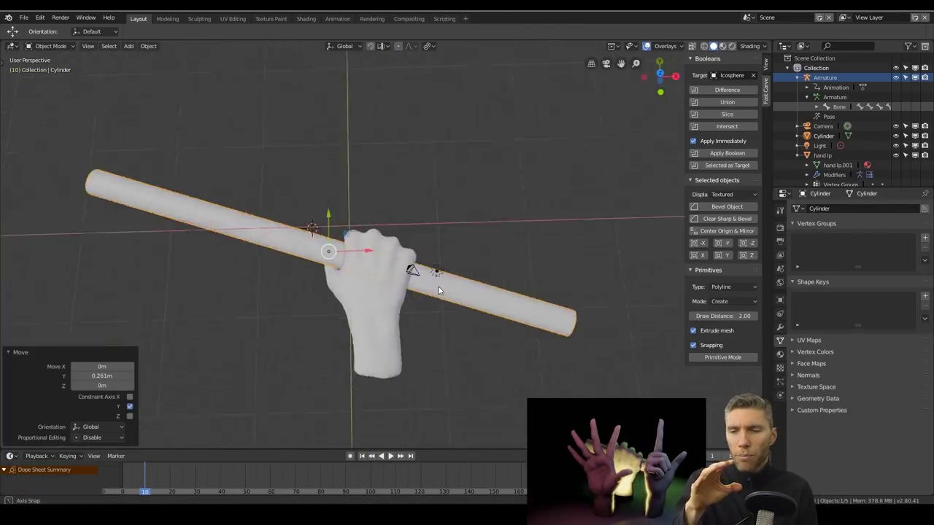
pyautogui.moveTo(439, 290); pyautogui.dragTo(544, 222, button='middle')
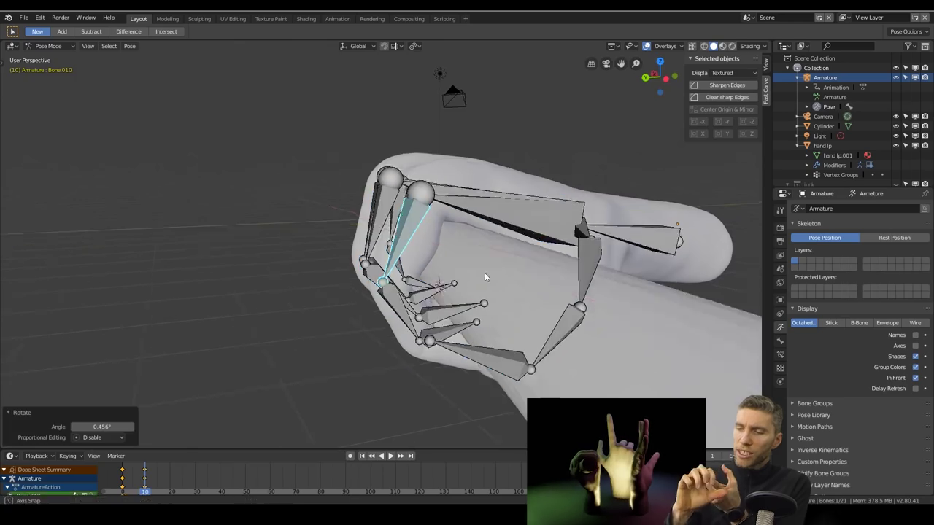
# Refine the finger bones, rotating the ring finger's end bone -11.8° around X, and keyframe all the bones at frame 10.
pyautogui.moveTo(484, 273); pyautogui.dragTo(388, 237, button='middle')
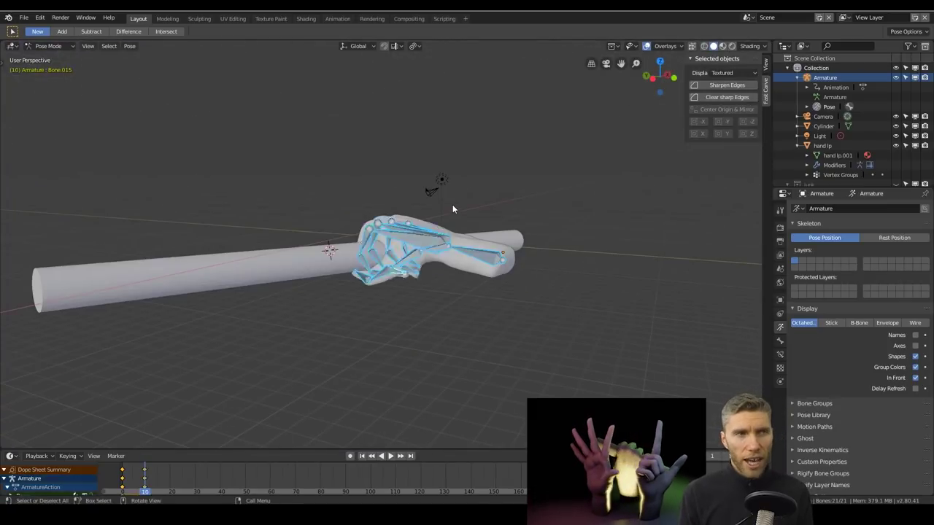
pyautogui.moveTo(452, 207); pyautogui.dragTo(314, 359, button='middle')
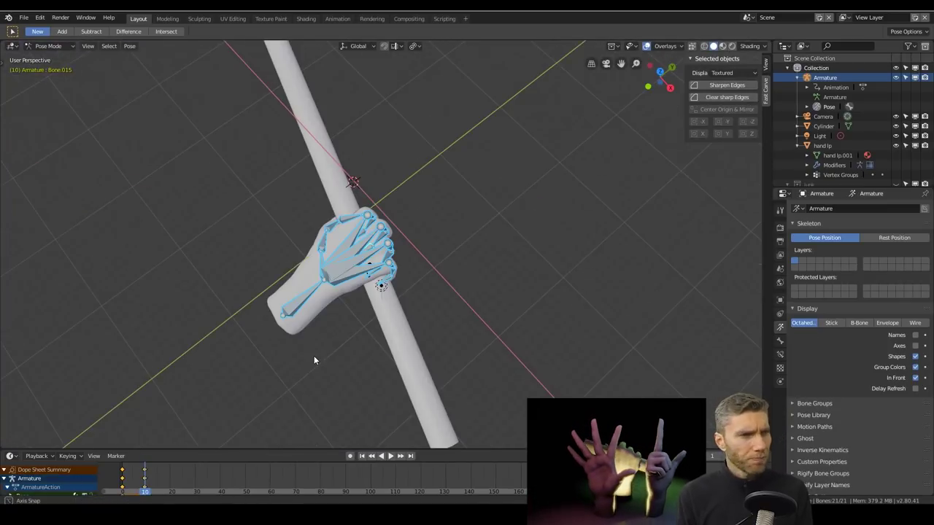
pyautogui.hotkey('ctrl', 'Tab')
pyautogui.click(332, 311)
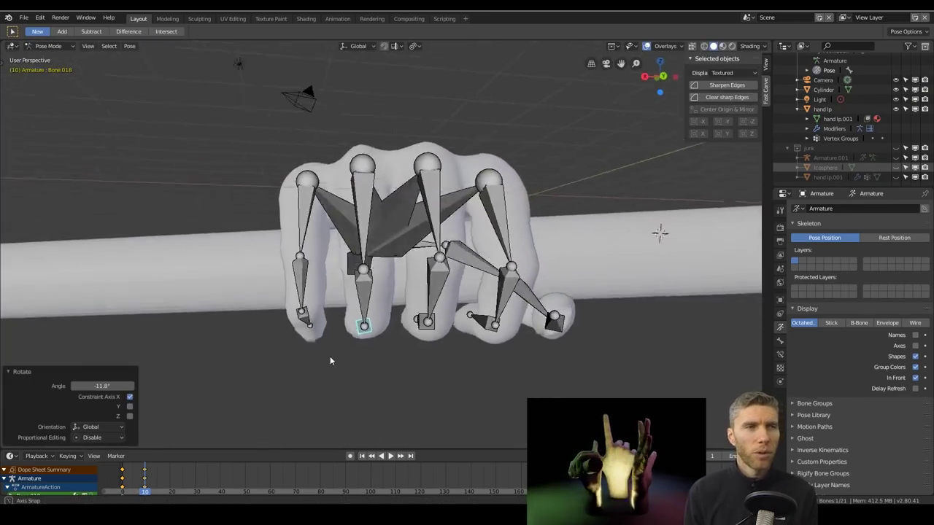
pyautogui.press('a')
pyautogui.press('i')
pyautogui.click(383, 199)
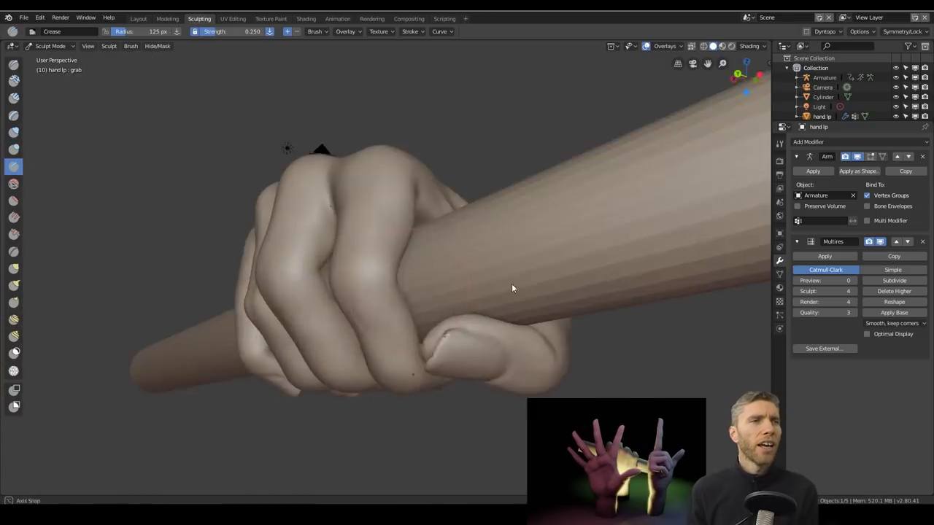
# Add volume to the gripping fingers with the Inflate/Deflate brush on the grab shape key.
pyautogui.press('i')
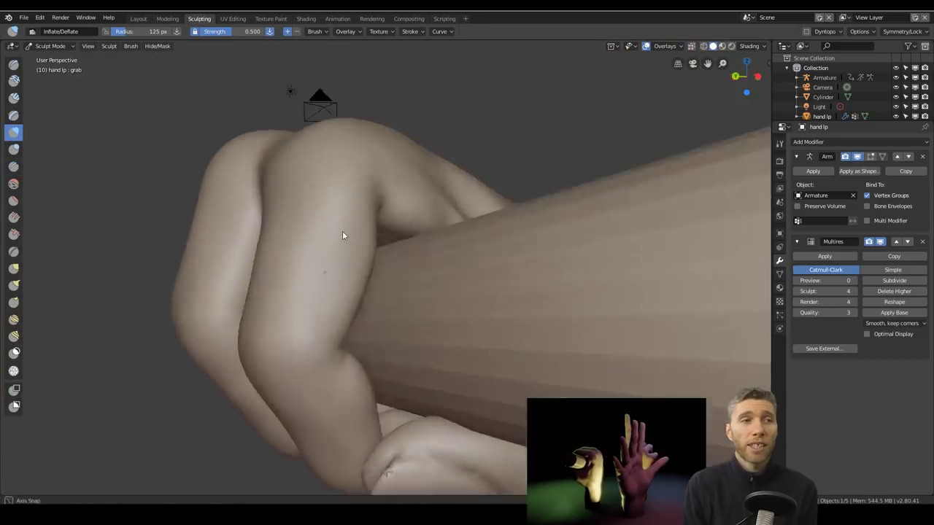
pyautogui.moveTo(342, 235); pyautogui.dragTo(33, 179, button='middle')
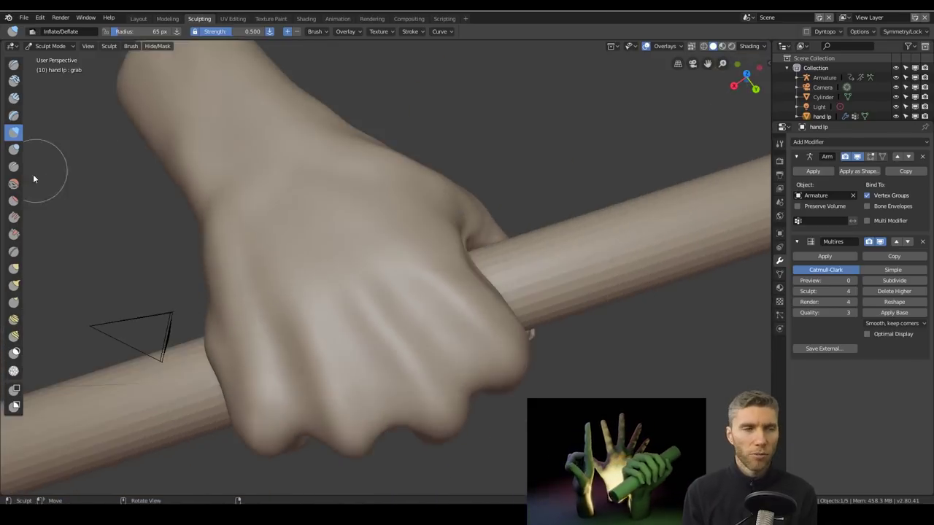
# Sculpt creases into the gripping hand with the Crease brush at a 67 px radius and a sharper falloff curve.
pyautogui.click(14, 166)
pyautogui.moveTo(281, 285)
pyautogui.mouseDown(button='middle')
pyautogui.moveTo(271, 323)
pyautogui.moveTo(309, 319)
pyautogui.moveTo(421, 433)
pyautogui.moveTo(410, 350)
pyautogui.moveTo(371, 348)
pyautogui.moveTo(321, 302)
pyautogui.moveTo(345, 255)
pyautogui.moveTo(498, 396)
pyautogui.moveTo(406, 408)
pyautogui.moveTo(369, 288)
pyautogui.moveTo(600, 209)
pyautogui.moveTo(396, 207)
pyautogui.moveTo(309, 316)
pyautogui.moveTo(313, 328)
pyautogui.moveTo(293, 257)
pyautogui.moveTo(435, 304)
pyautogui.mouseUp(button='middle')
pyautogui.click(779, 144)
pyautogui.scroll(3, 415, 379)
pyautogui.press('f')
pyautogui.click(103, 192)
pyautogui.moveTo(103, 193)
pyautogui.mouseDown(button='middle')
pyautogui.moveTo(356, 299)
pyautogui.moveTo(249, 343)
pyautogui.moveTo(413, 222)
pyautogui.mouseUp(button='middle')
pyautogui.moveTo(378, 287)
pyautogui.mouseDown(button='middle')
pyautogui.moveTo(399, 269)
pyautogui.moveTo(396, 235)
pyautogui.moveTo(404, 323)
pyautogui.moveTo(337, 371)
pyautogui.moveTo(290, 325)
pyautogui.moveTo(392, 328)
pyautogui.moveTo(398, 282)
pyautogui.moveTo(343, 386)
pyautogui.moveTo(418, 256)
pyautogui.moveTo(382, 287)
pyautogui.moveTo(432, 357)
pyautogui.moveTo(437, 324)
pyautogui.moveTo(604, 310)
pyautogui.moveTo(504, 294)
pyautogui.moveTo(582, 195)
pyautogui.moveTo(436, 283)
pyautogui.moveTo(609, 307)
pyautogui.moveTo(409, 311)
pyautogui.moveTo(325, 277)
pyautogui.moveTo(384, 225)
pyautogui.moveTo(306, 247)
pyautogui.moveTo(483, 262)
pyautogui.mouseUp(button='middle')
pyautogui.scroll(-5, 440, 419)
pyautogui.moveTo(440, 418); pyautogui.dragTo(477, 308, button='middle')
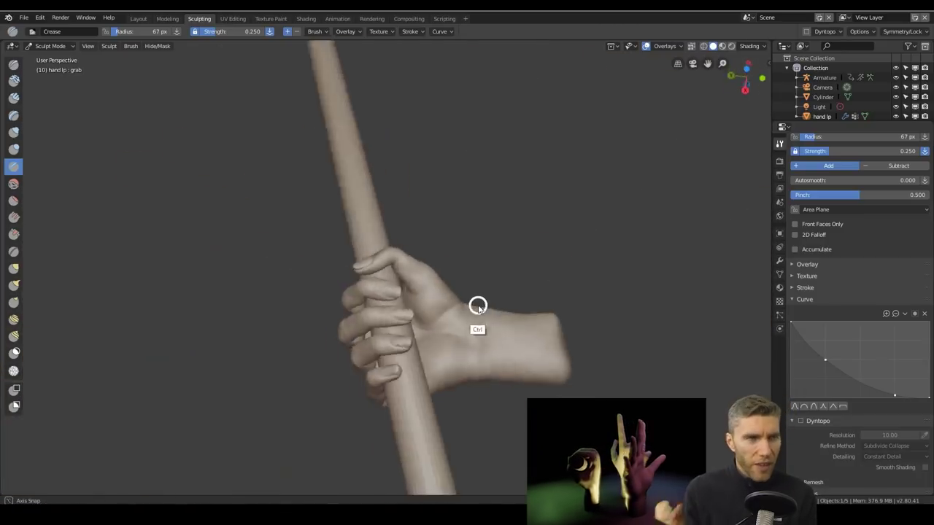
pyautogui.scroll(5, 522, 360)
pyautogui.moveTo(522, 360)
pyautogui.mouseDown(button='middle')
pyautogui.moveTo(519, 393)
pyautogui.moveTo(555, 398)
pyautogui.moveTo(471, 313)
pyautogui.moveTo(252, 190)
pyautogui.moveTo(467, 233)
pyautogui.moveTo(606, 237)
pyautogui.moveTo(358, 269)
pyautogui.moveTo(343, 385)
pyautogui.moveTo(392, 234)
pyautogui.moveTo(514, 376)
pyautogui.moveTo(421, 395)
pyautogui.moveTo(448, 349)
pyautogui.moveTo(250, 260)
pyautogui.moveTo(398, 285)
pyautogui.moveTo(434, 312)
pyautogui.moveTo(464, 251)
pyautogui.moveTo(416, 241)
pyautogui.mouseUp(button='middle')
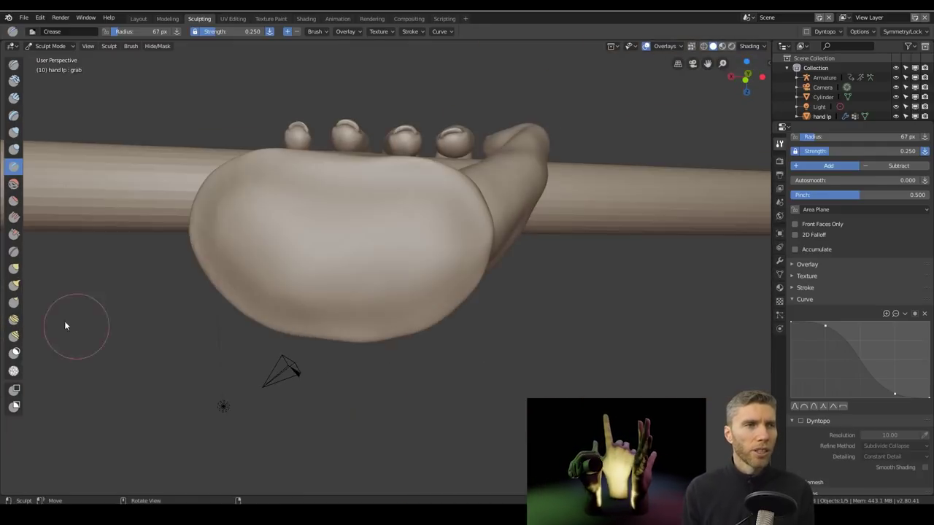
# Flatten the rounded end of the wrist with the Scrape/Peaks brush at a 64 px radius.
pyautogui.hotkey('shift', 't')
pyautogui.moveTo(64, 323); pyautogui.dragTo(413, 260, button='middle')
pyautogui.moveTo(293, 302); pyautogui.dragTo(243, 238, button='middle')
pyautogui.moveTo(411, 279); pyautogui.dragTo(321, 256, button='middle')
pyautogui.press('f')
pyautogui.click(229, 260)
pyautogui.moveTo(229, 259)
pyautogui.mouseDown(button='middle')
pyautogui.moveTo(292, 247)
pyautogui.moveTo(371, 258)
pyautogui.moveTo(344, 258)
pyautogui.mouseUp(button='middle')
pyautogui.moveTo(345, 213); pyautogui.dragTo(321, 214, button='middle')
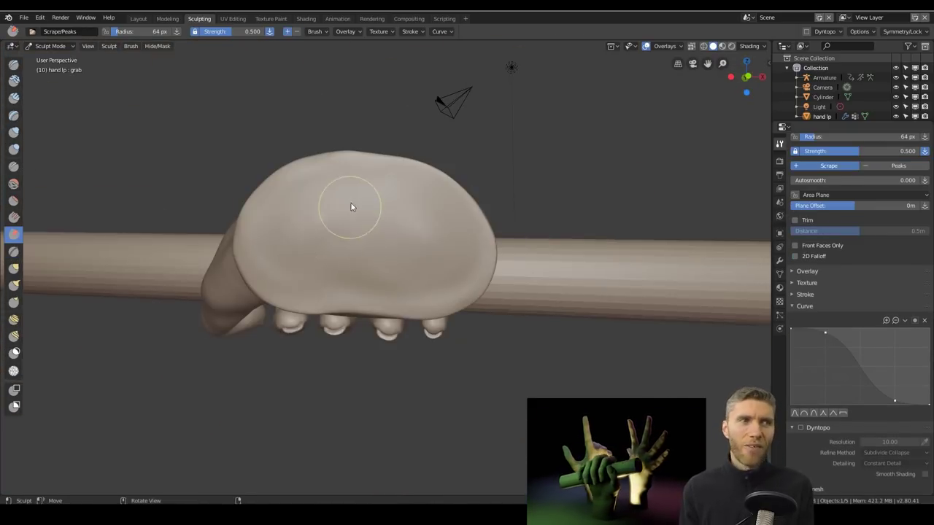
pyautogui.moveTo(350, 207)
pyautogui.mouseDown(button='middle')
pyautogui.moveTo(436, 254)
pyautogui.moveTo(32, 205)
pyautogui.mouseUp(button='middle')
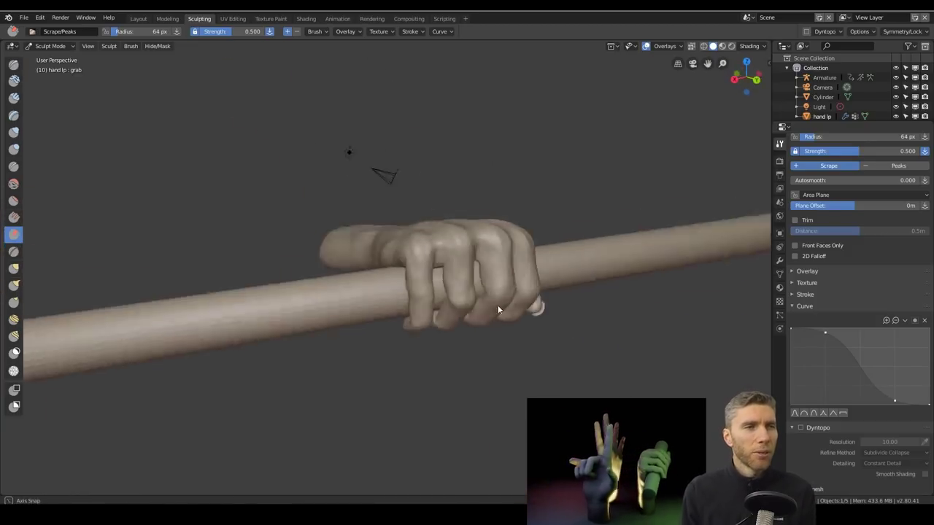
# Detail the fingers with a 25 px Crease brush and Inflate/Deflate, and adjust their shape with the Grab brush.
pyautogui.click(13, 167)
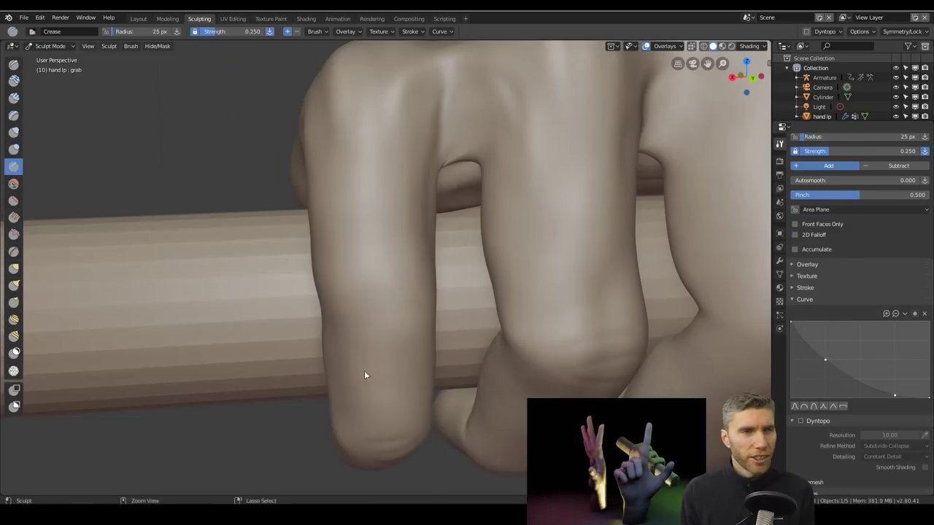
pyautogui.moveTo(365, 372); pyautogui.dragTo(604, 287, button='middle')
pyautogui.scroll(-3, 539, 277)
pyautogui.press('i')
pyautogui.moveTo(551, 238)
pyautogui.mouseDown(button='middle')
pyautogui.moveTo(527, 327)
pyautogui.moveTo(553, 277)
pyautogui.moveTo(550, 153)
pyautogui.moveTo(224, 292)
pyautogui.moveTo(312, 146)
pyautogui.moveTo(380, 244)
pyautogui.moveTo(271, 282)
pyautogui.moveTo(336, 254)
pyautogui.moveTo(475, 272)
pyautogui.moveTo(425, 152)
pyautogui.moveTo(508, 223)
pyautogui.moveTo(540, 268)
pyautogui.moveTo(481, 243)
pyautogui.moveTo(231, 226)
pyautogui.moveTo(358, 336)
pyautogui.moveTo(177, 319)
pyautogui.moveTo(486, 311)
pyautogui.moveTo(316, 388)
pyautogui.moveTo(406, 238)
pyautogui.mouseUp(button='middle')
pyautogui.hotkey('shift', 'c')
pyautogui.moveTo(359, 318)
pyautogui.mouseDown(button='middle')
pyautogui.moveTo(410, 349)
pyautogui.moveTo(581, 205)
pyautogui.moveTo(530, 339)
pyautogui.moveTo(264, 222)
pyautogui.moveTo(325, 188)
pyautogui.moveTo(398, 238)
pyautogui.moveTo(419, 355)
pyautogui.moveTo(630, 257)
pyautogui.moveTo(442, 391)
pyautogui.mouseUp(button='middle')
pyautogui.press('g')
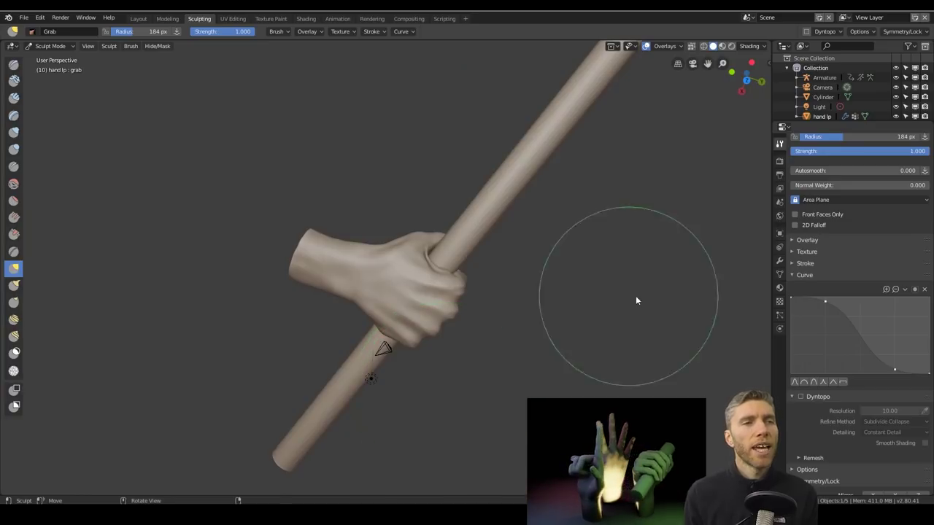
# Return to the Layout workspace and shorten the cylinder so it extends only slightly beyond both sides of the hand.
pyautogui.click(779, 274)
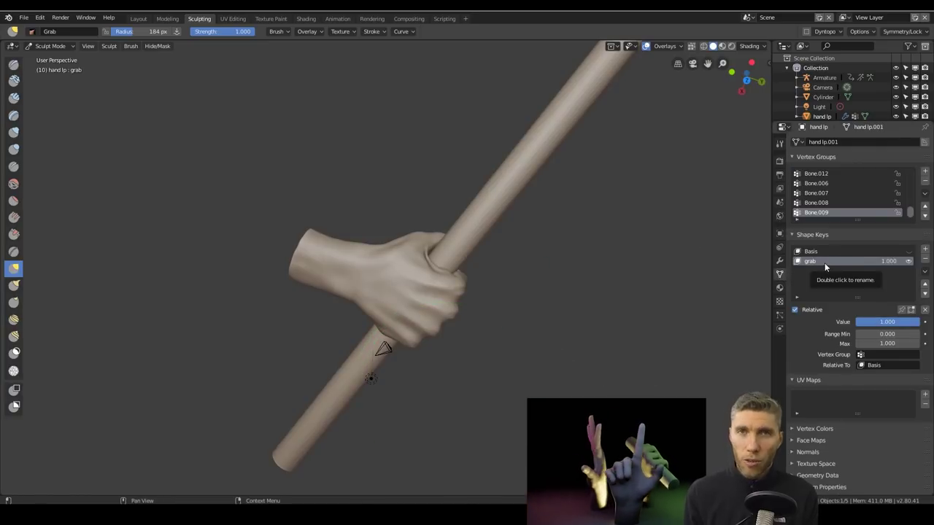
pyautogui.click(138, 18)
pyautogui.moveTo(459, 275); pyautogui.dragTo(354, 155, button='middle')
pyautogui.click(355, 155)
pyautogui.press('Tab')
pyautogui.scroll(3, 354, 155)
pyautogui.hotkey('ctrl', 'Tab')
pyautogui.click(604, 225)
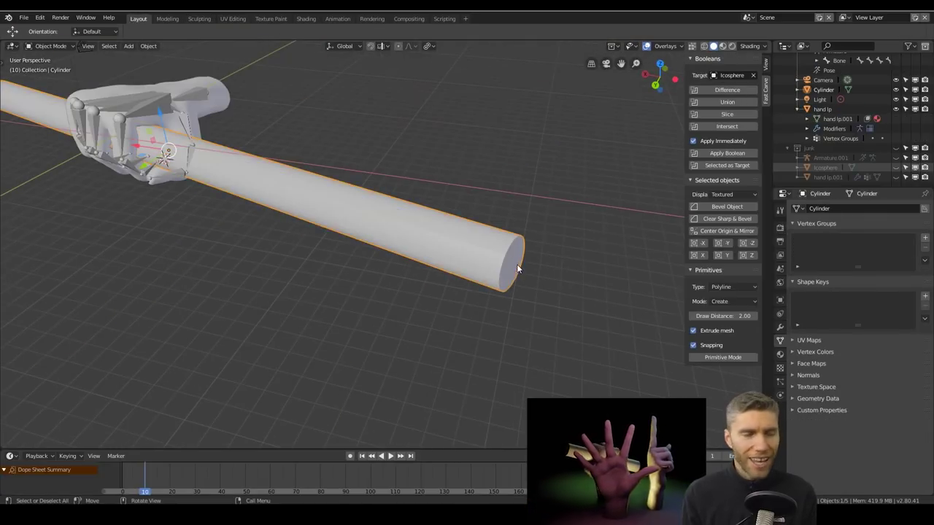
pyautogui.click(475, 267)
pyautogui.moveTo(475, 267); pyautogui.dragTo(444, 339, button='middle')
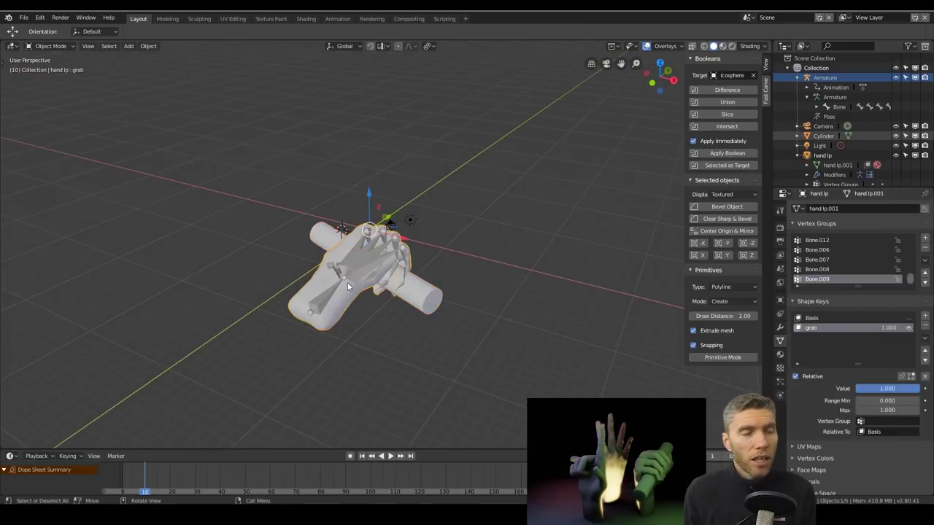
# Duplicate the hand with its armature and try the copy with the grab shape key at value 0.
pyautogui.click(540, 302)
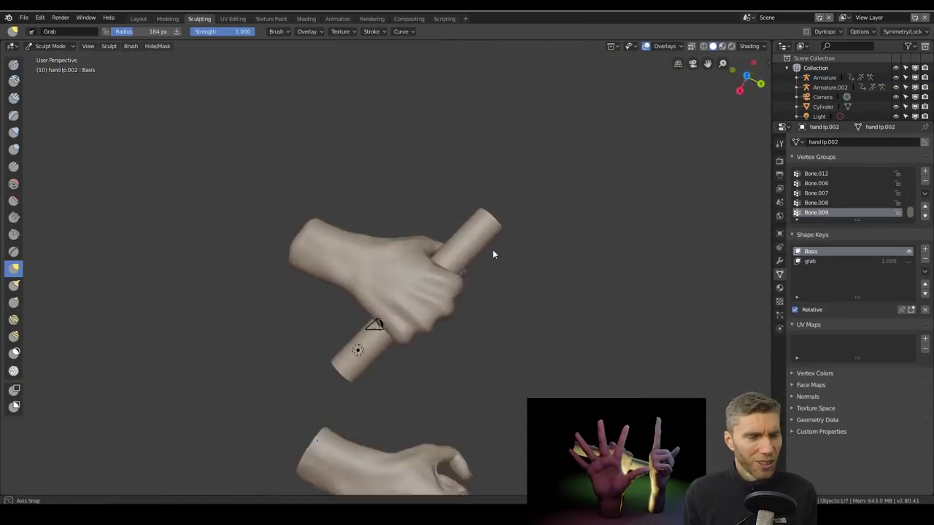
pyautogui.moveTo(492, 249)
pyautogui.mouseDown(button='middle')
pyautogui.moveTo(513, 209)
pyautogui.moveTo(533, 204)
pyautogui.mouseUp(button='middle')
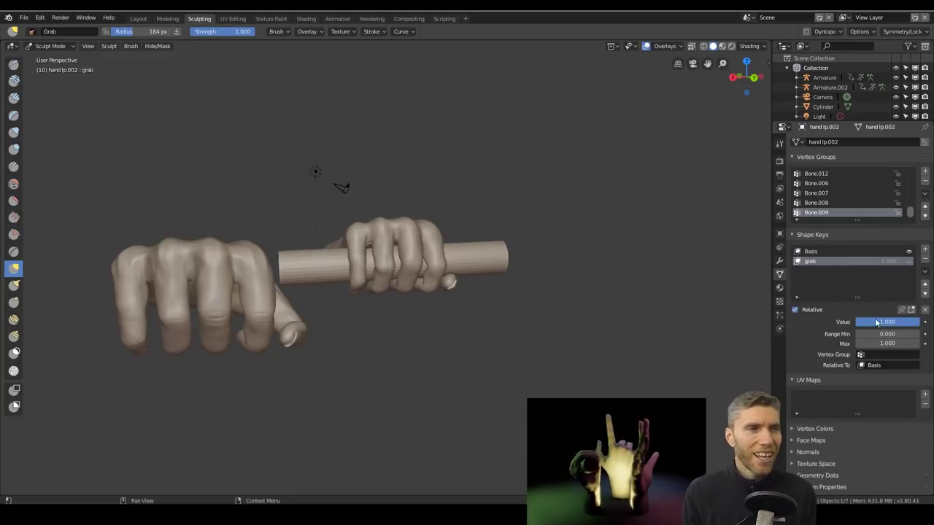
pyautogui.moveTo(265, 334); pyautogui.dragTo(729, 336, button='middle')
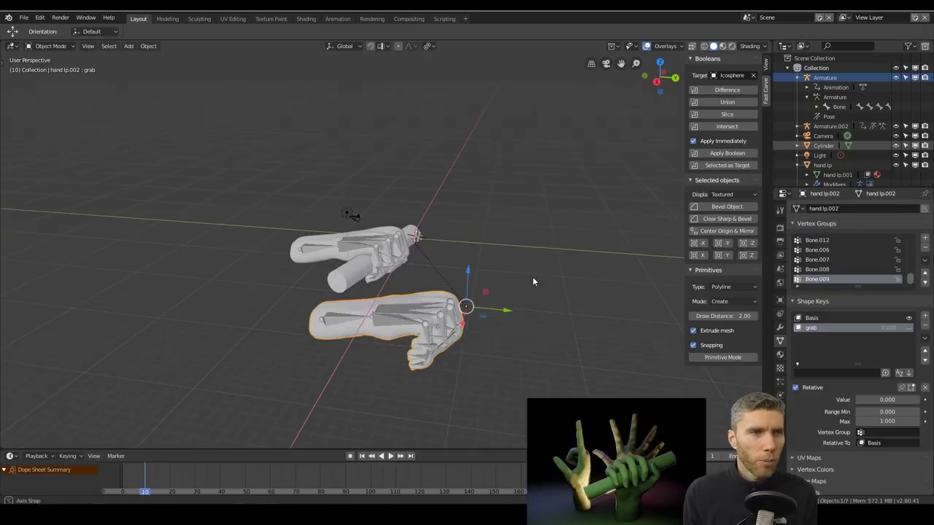
pyautogui.press('g')
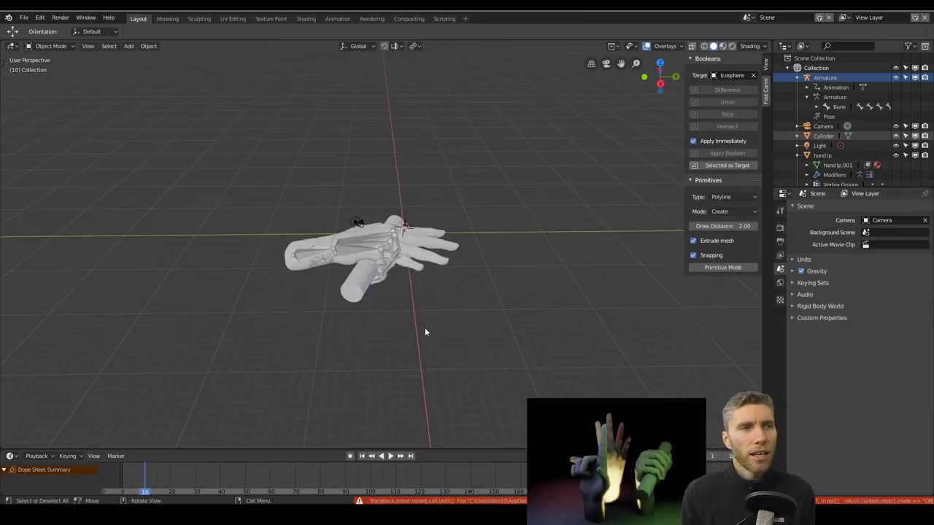
# Move the open hand's armature from the junk collection into a collection named hand 2.
pyautogui.scroll(-1, 805, 169)
pyautogui.click(844, 159)
pyautogui.press('m')
pyautogui.click(543, 358)
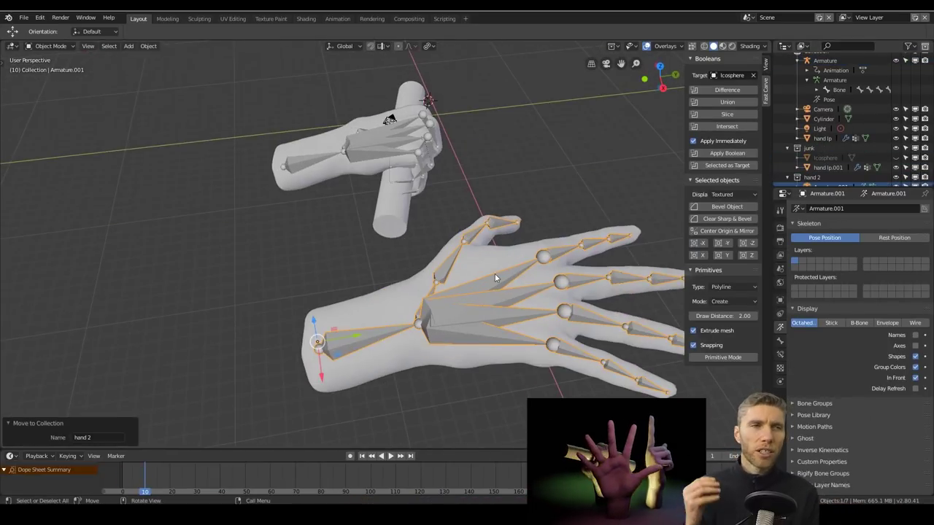
# Enter Pose Mode on the open hand's armature and rotate the first finger bones towards the palm.
pyautogui.hotkey('ctrl', 'Tab')
pyautogui.click(143, 482)
pyautogui.moveTo(437, 306); pyautogui.dragTo(510, 320, button='middle')
pyautogui.click(543, 337)
pyautogui.moveTo(510, 321); pyautogui.dragTo(345, 329, button='middle')
pyautogui.press('r')
pyautogui.moveTo(445, 388); pyautogui.dragTo(447, 390)
pyautogui.moveTo(446, 390); pyautogui.dragTo(569, 291, button='middle')
# Curl the middle and ring fingers into the palm, rotating the ring finger's middle segment -15.3°.
pyautogui.moveTo(521, 375); pyautogui.dragTo(355, 323, button='middle')
pyautogui.click(354, 323)
pyautogui.press('r')
pyautogui.click(355, 323)
pyautogui.moveTo(325, 351); pyautogui.dragTo(299, 253, button='middle')
pyautogui.press('r')
pyautogui.click(299, 253)
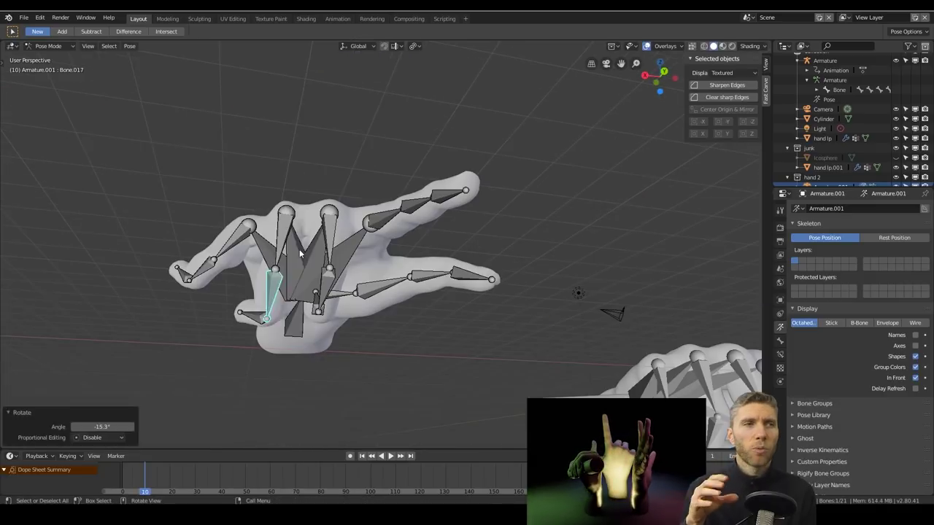
# Adjust more finger segments of the open hand, rotating one bone around its local Y axis.
pyautogui.moveTo(294, 332); pyautogui.dragTo(350, 219, button='middle')
pyautogui.click(397, 241)
pyautogui.press('r')
pyautogui.click(358, 224)
pyautogui.click(350, 219)
pyautogui.press('r')
pyautogui.press('y')
pyautogui.press('y')
pyautogui.click(437, 241)
# Rotate the remaining finger bones into a pointing pose with only the index finger extended, and keyframe all the bones at frame 10.
pyautogui.moveTo(438, 241); pyautogui.dragTo(305, 224, button='middle')
pyautogui.click(514, 212)
pyautogui.click(474, 232)
pyautogui.press('r')
pyautogui.click(402, 180)
pyautogui.moveTo(403, 179); pyautogui.dragTo(500, 285, button='middle')
pyautogui.click(365, 219)
pyautogui.press('r')
pyautogui.click(340, 236)
pyautogui.press('a')
pyautogui.press('i')
pyautogui.click(465, 289)
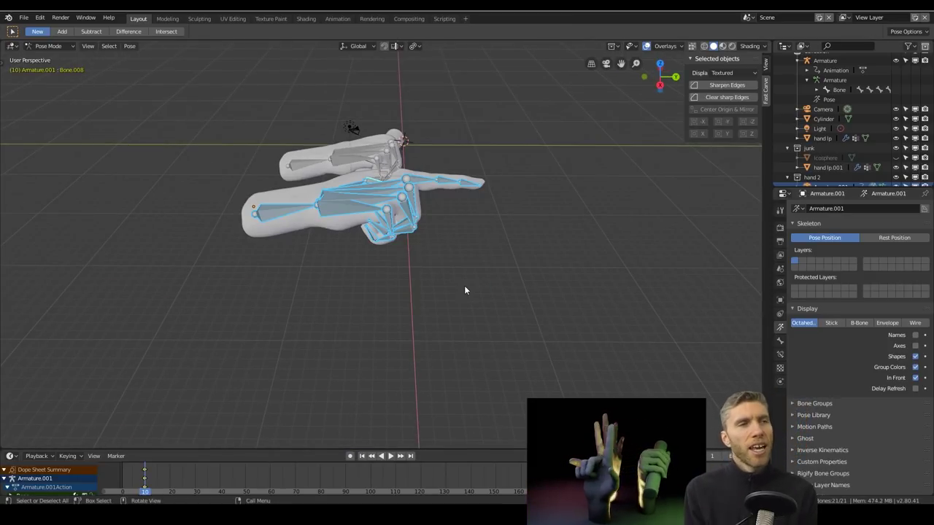
# Fine-tune the pointing hand by rotating the index finger's base bone and turning one palm bone 2.5°.
pyautogui.moveTo(465, 289); pyautogui.dragTo(360, 210, button='middle')
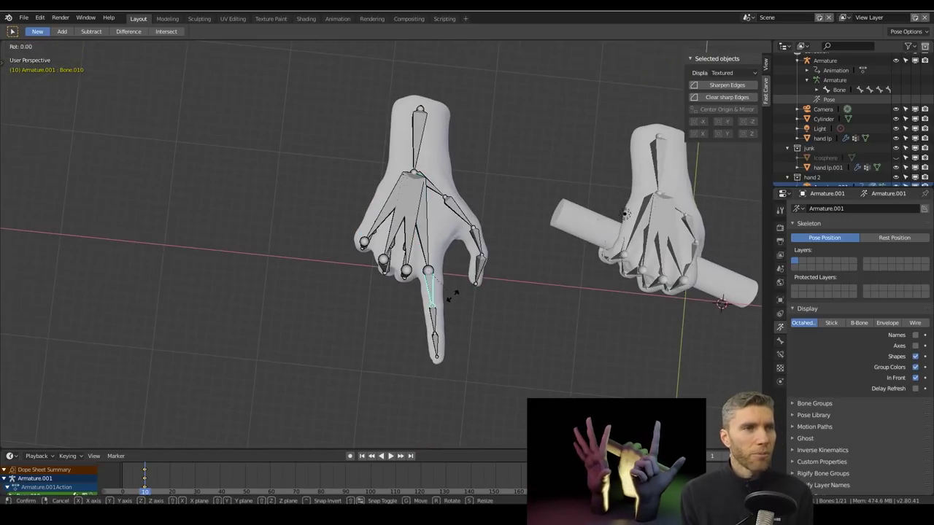
pyautogui.click(452, 294)
pyautogui.moveTo(452, 294); pyautogui.dragTo(493, 235, button='middle')
pyautogui.moveTo(509, 198)
pyautogui.mouseDown(button='middle')
pyautogui.moveTo(500, 259)
pyautogui.moveTo(530, 195)
pyautogui.moveTo(514, 205)
pyautogui.mouseUp(button='middle')
pyautogui.click(380, 198)
pyautogui.press('r')
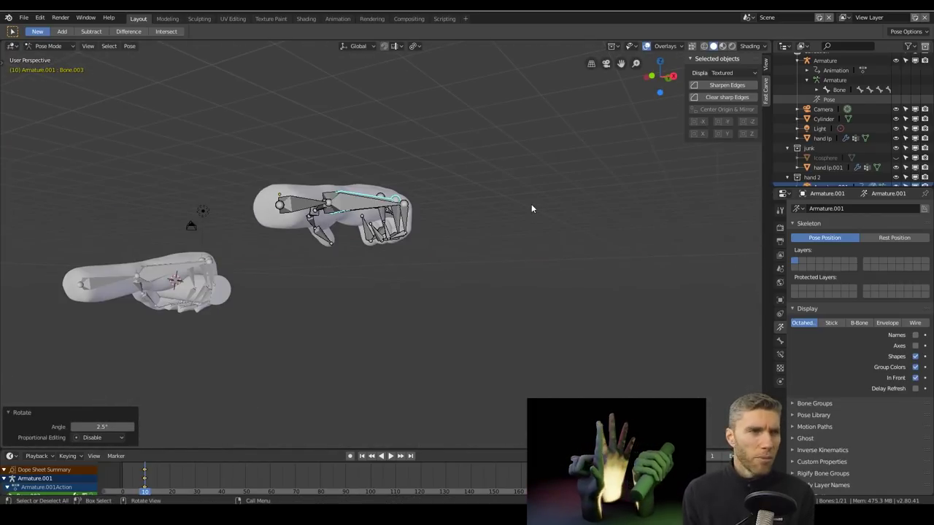
pyautogui.moveTo(531, 209)
pyautogui.mouseDown(button='middle')
pyautogui.moveTo(542, 282)
pyautogui.moveTo(518, 207)
pyautogui.mouseUp(button='middle')
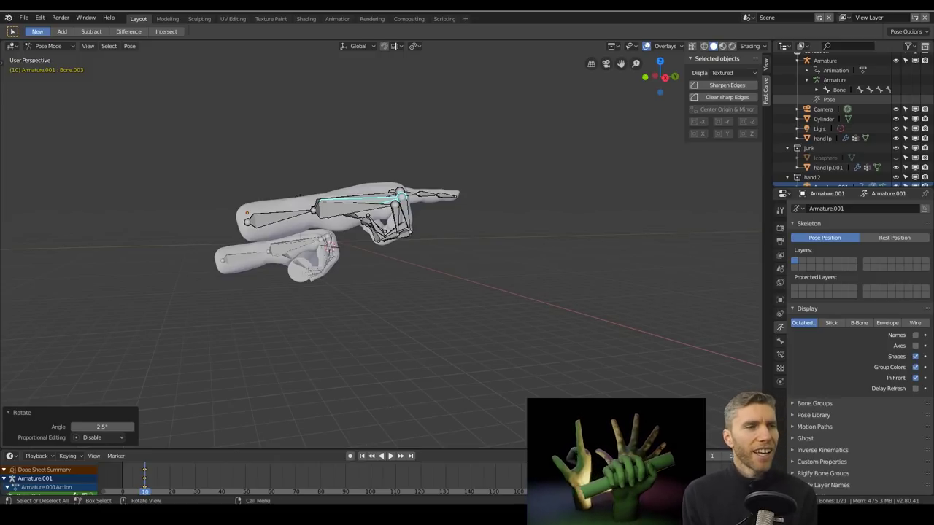
# Select all bones of the pointing hand's armature and return to Object Mode.
pyautogui.moveTo(512, 131); pyautogui.dragTo(432, 221, button='middle')
pyautogui.press('a')
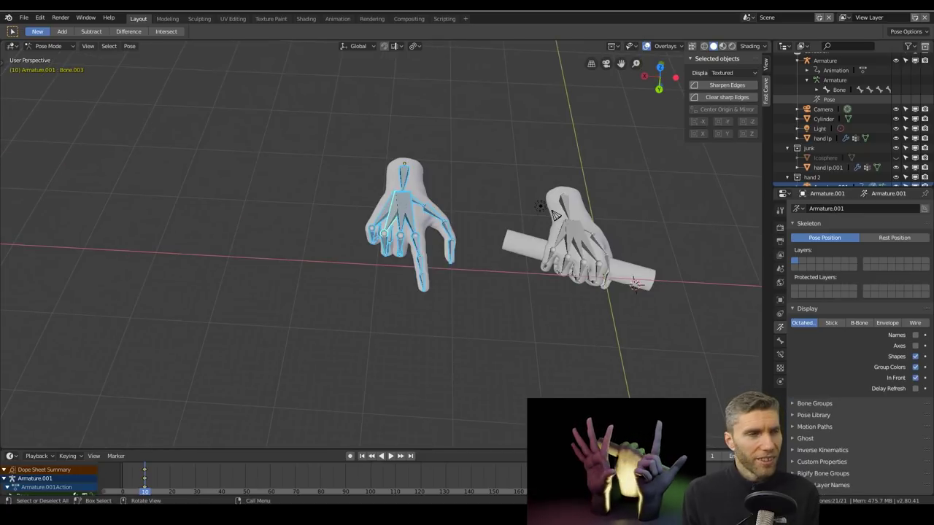
pyautogui.moveTo(444, 275); pyautogui.dragTo(615, 264, button='middle')
pyautogui.click(48, 46)
pyautogui.click(36, 58)
pyautogui.moveTo(328, 189); pyautogui.dragTo(432, 180, button='middle')
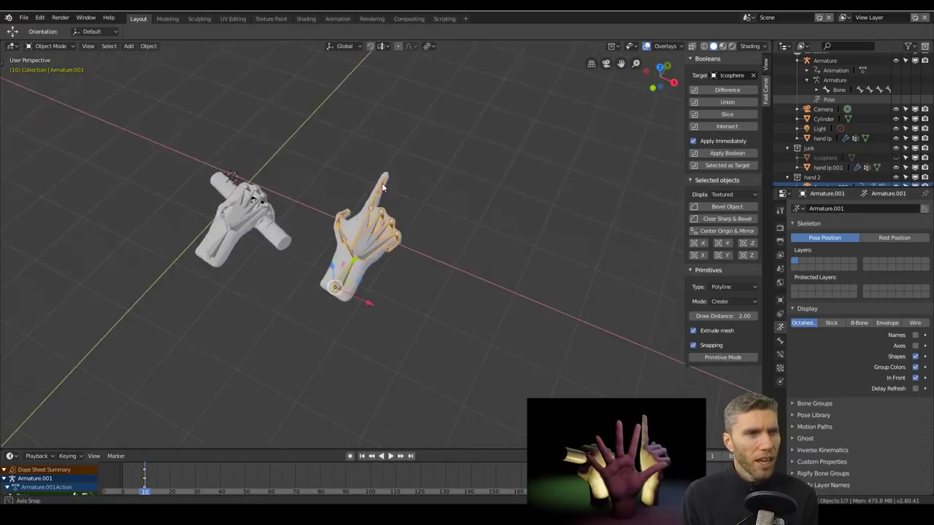
pyautogui.press('r')
pyautogui.rightClick(432, 179)
# Add a basis and a second shape key to the pointing hand mesh, with the second key's value at 1.000.
pyautogui.click(365, 248)
pyautogui.moveTo(365, 248); pyautogui.dragTo(452, 219, button='middle')
pyautogui.scroll(4, 452, 218)
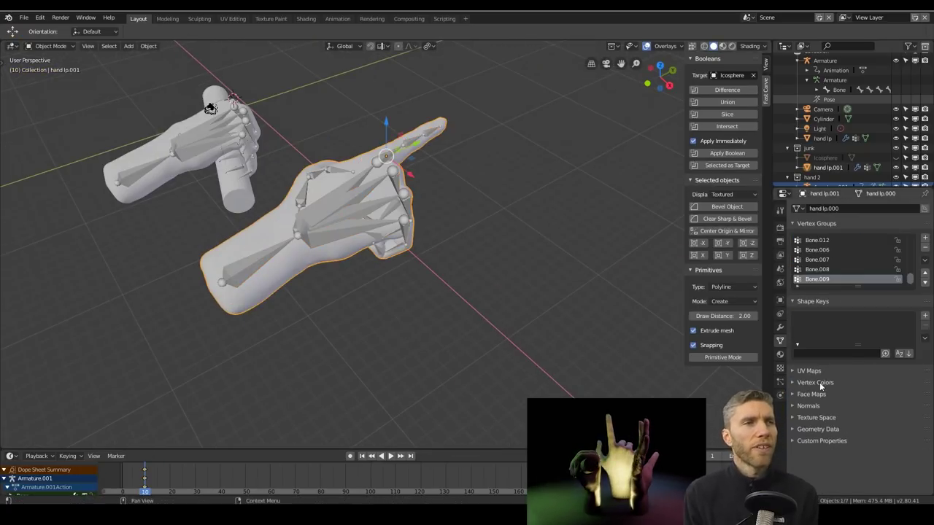
pyautogui.click(923, 320)
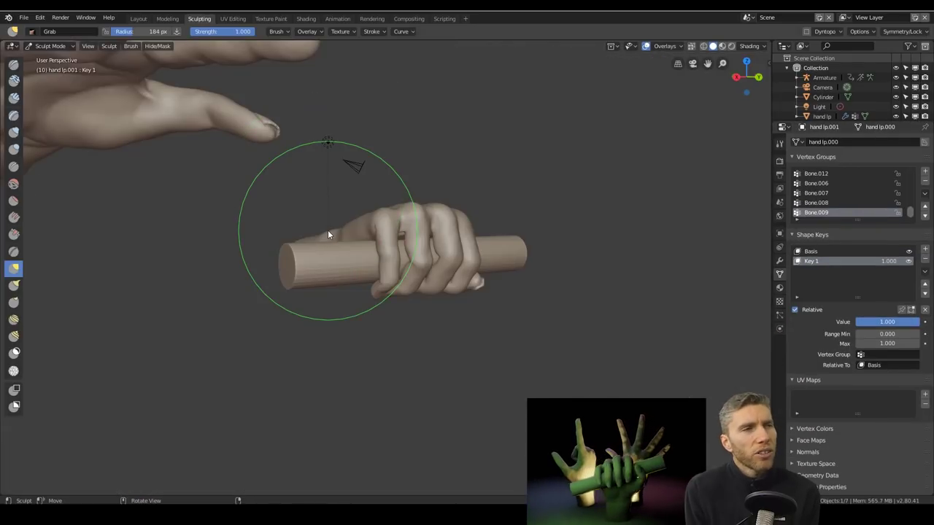
# Reshape the pointing hand's little finger knuckle and curled fingertip using the Grab brush with a 152 px radius.
pyautogui.moveTo(327, 230); pyautogui.dragTo(460, 373, button='middle')
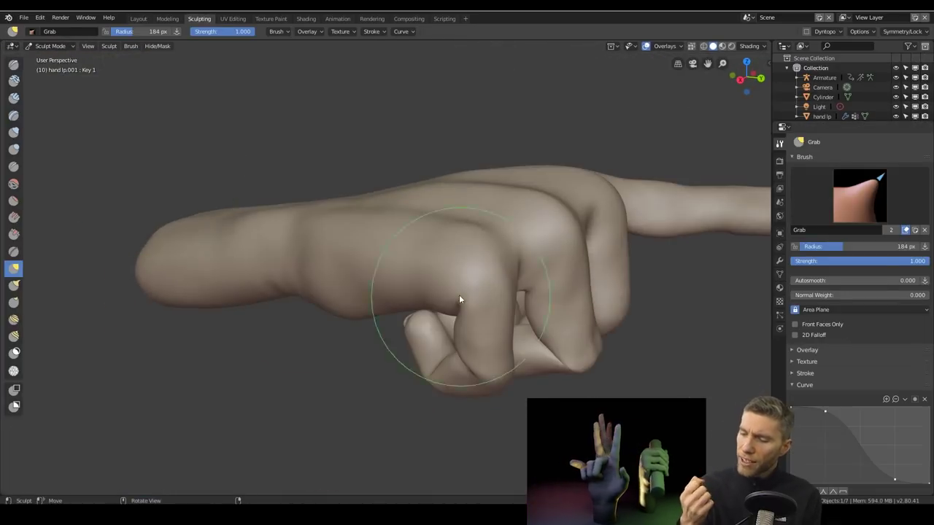
pyautogui.press('i')
pyautogui.moveTo(459, 299)
pyautogui.mouseDown(button='middle')
pyautogui.moveTo(224, 289)
pyautogui.moveTo(459, 260)
pyautogui.moveTo(492, 367)
pyautogui.moveTo(565, 376)
pyautogui.moveTo(409, 306)
pyautogui.moveTo(437, 292)
pyautogui.moveTo(467, 285)
pyautogui.moveTo(459, 377)
pyautogui.moveTo(351, 448)
pyautogui.moveTo(537, 221)
pyautogui.moveTo(372, 376)
pyautogui.moveTo(323, 405)
pyautogui.moveTo(401, 407)
pyautogui.moveTo(416, 157)
pyautogui.moveTo(466, 295)
pyautogui.moveTo(570, 293)
pyautogui.moveTo(434, 261)
pyautogui.moveTo(553, 316)
pyautogui.moveTo(540, 266)
pyautogui.moveTo(513, 321)
pyautogui.mouseUp(button='middle')
pyautogui.hotkey('shift', 'c')
pyautogui.press('g')
pyautogui.press('f')
pyautogui.click(554, 291)
pyautogui.moveTo(554, 291)
pyautogui.mouseDown(button='middle')
pyautogui.moveTo(581, 260)
pyautogui.moveTo(513, 334)
pyautogui.moveTo(574, 369)
pyautogui.moveTo(442, 346)
pyautogui.moveTo(481, 325)
pyautogui.moveTo(567, 340)
pyautogui.moveTo(545, 367)
pyautogui.mouseUp(button='middle')
pyautogui.moveTo(545, 366)
pyautogui.mouseDown()
pyautogui.moveTo(512, 348)
pyautogui.moveTo(454, 413)
pyautogui.mouseUp()
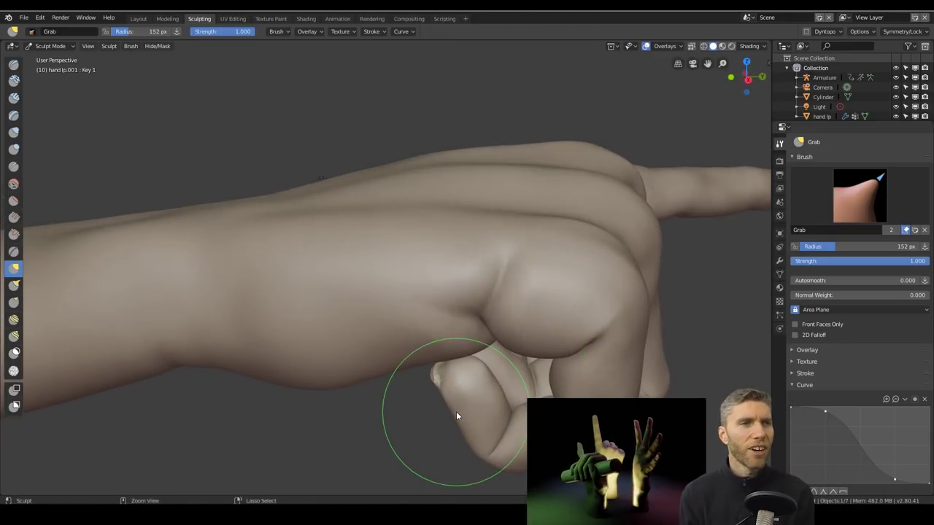
# Pull the underside of the palm beside the curled little finger into shape with the Grab brush.
pyautogui.moveTo(528, 377); pyautogui.dragTo(511, 355, button='middle')
pyautogui.moveTo(511, 354); pyautogui.dragTo(517, 315)
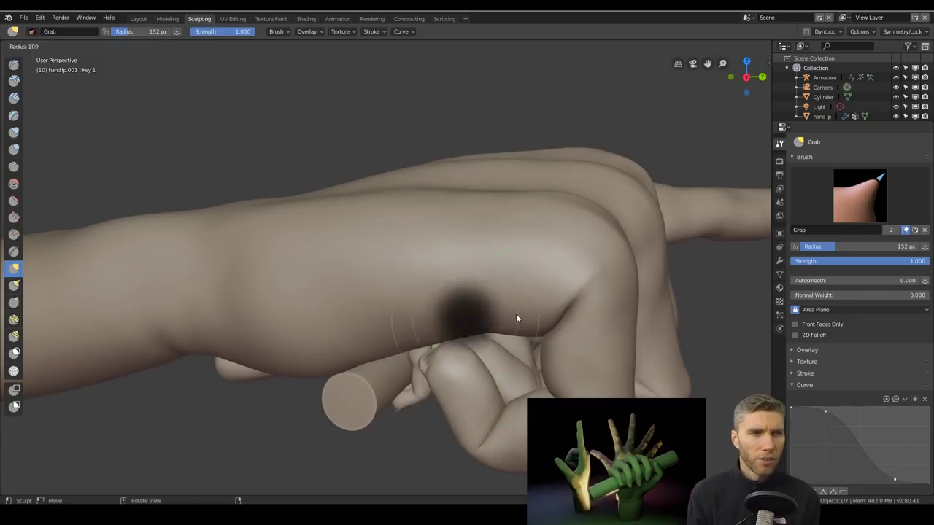
pyautogui.hotkey('shift', 'c')
pyautogui.moveTo(517, 315); pyautogui.dragTo(605, 286, button='middle')
# Give the Crease brush a smooth falloff curve and a 104 px radius while refining the knuckles, and save the file.
pyautogui.moveTo(626, 335); pyautogui.dragTo(423, 286, button='middle')
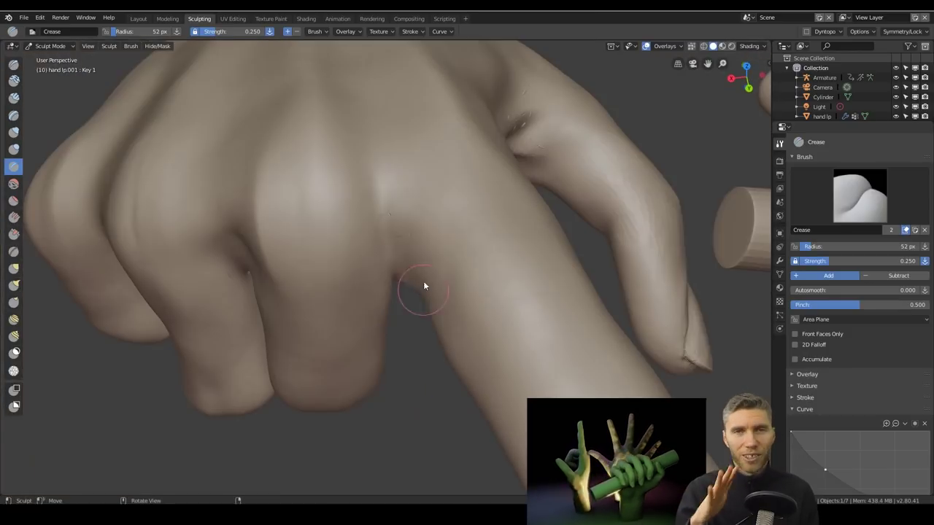
pyautogui.moveTo(511, 292); pyautogui.dragTo(326, 277, button='middle')
pyautogui.scroll(-5, 848, 371)
pyautogui.rightClick(780, 344)
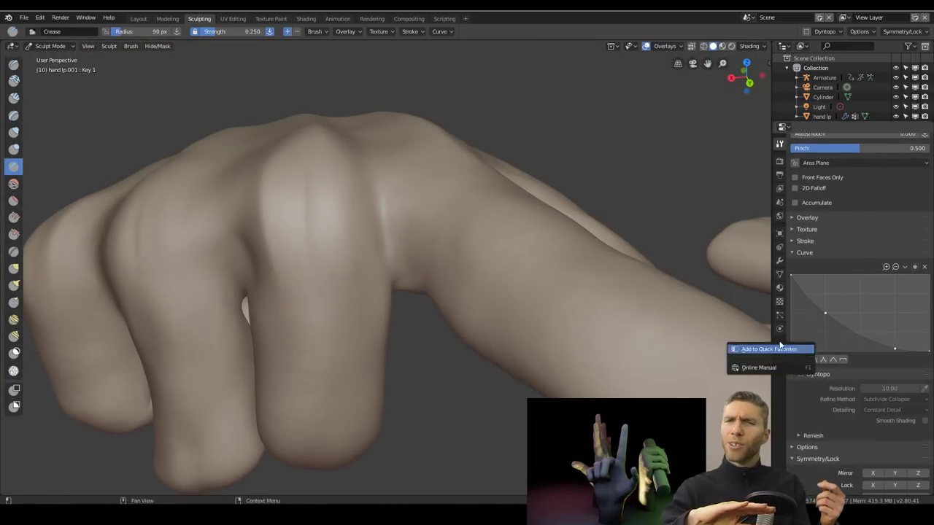
pyautogui.moveTo(314, 174)
pyautogui.mouseDown(button='middle')
pyautogui.moveTo(452, 406)
pyautogui.moveTo(298, 150)
pyautogui.moveTo(427, 237)
pyautogui.moveTo(191, 250)
pyautogui.moveTo(444, 265)
pyautogui.moveTo(186, 348)
pyautogui.moveTo(515, 389)
pyautogui.moveTo(377, 245)
pyautogui.moveTo(396, 298)
pyautogui.moveTo(360, 288)
pyautogui.moveTo(401, 326)
pyautogui.moveTo(547, 321)
pyautogui.moveTo(529, 145)
pyautogui.moveTo(566, 237)
pyautogui.moveTo(486, 309)
pyautogui.moveTo(402, 328)
pyautogui.moveTo(367, 233)
pyautogui.moveTo(552, 391)
pyautogui.mouseUp(button='middle')
pyautogui.hotkey('ctrl', 's')
pyautogui.press('f')
pyautogui.click(396, 298)
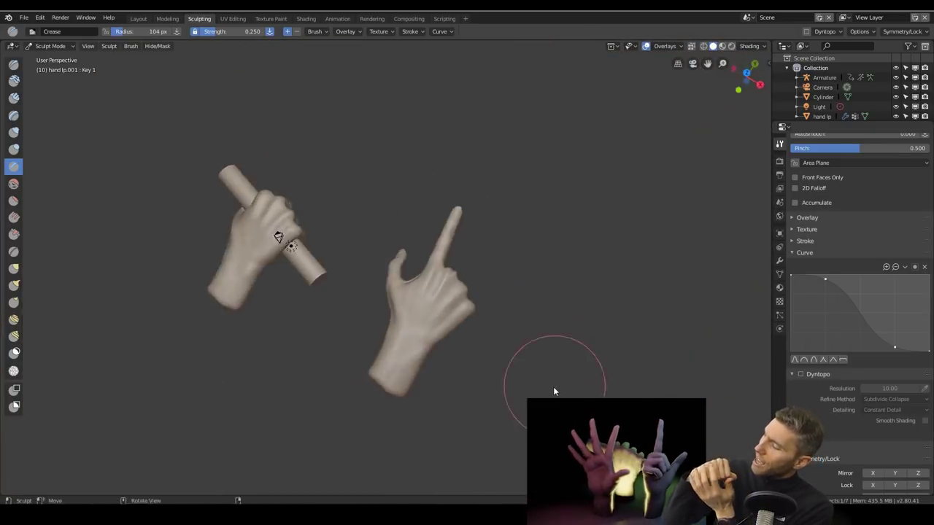
# Apply the Multires base shape on the pointing hand, and lower the Multires preview level on its open-fingered duplicate.
pyautogui.click(137, 19)
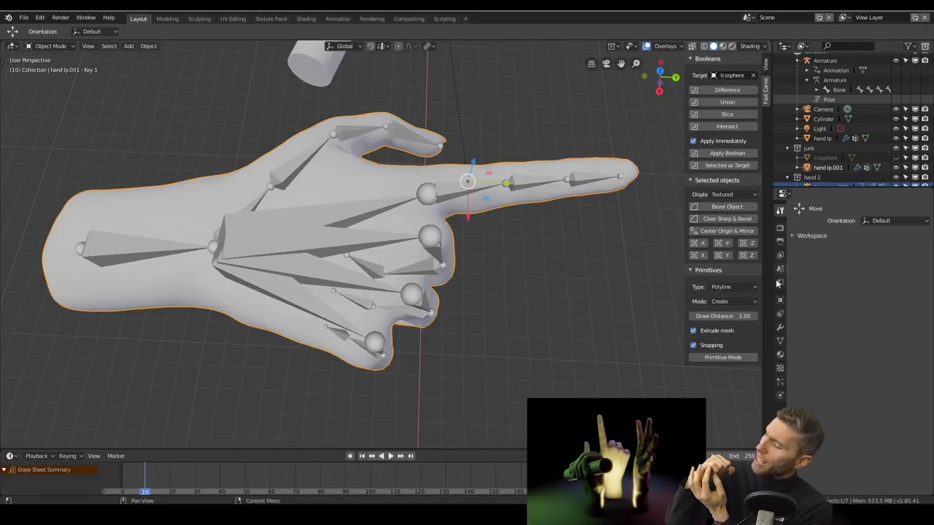
pyautogui.click(891, 381)
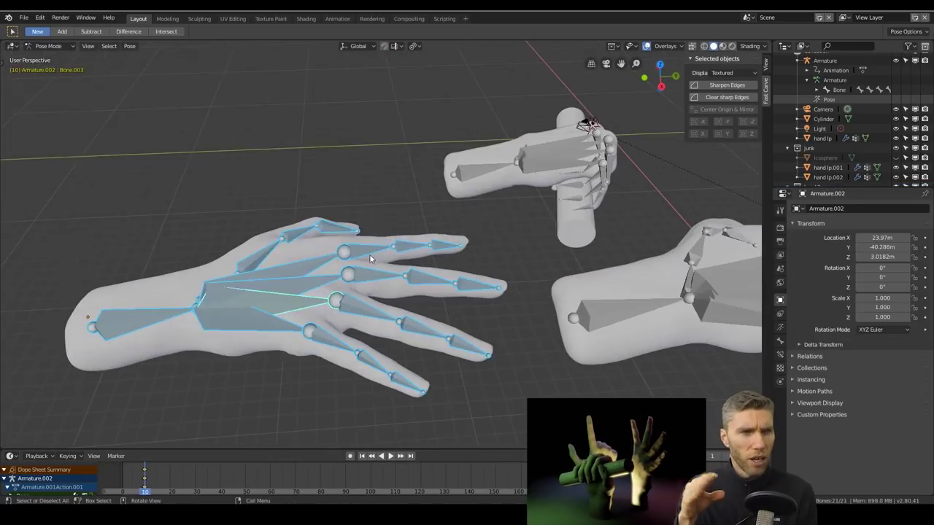
pyautogui.click(409, 232)
pyautogui.moveTo(408, 231); pyautogui.dragTo(435, 245, button='middle')
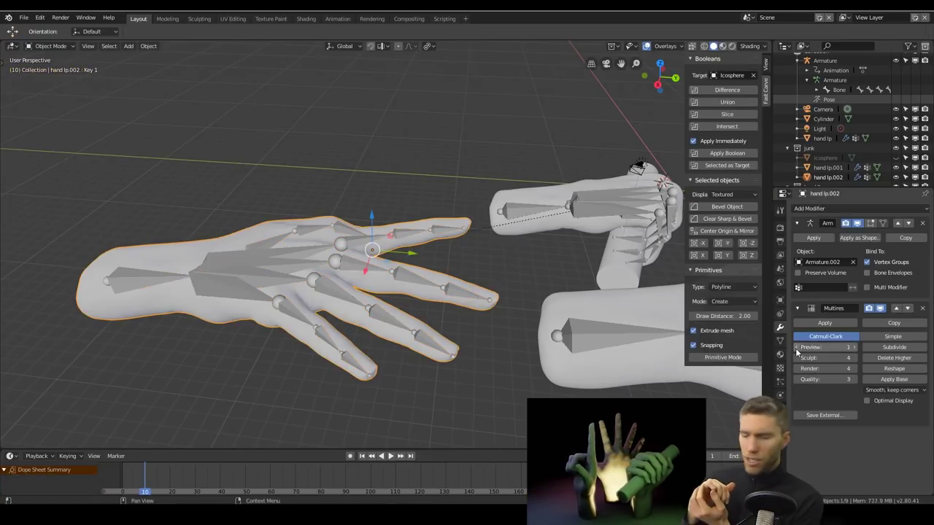
# Pose the duplicated hand's armature into an open gesture with all the fingers and the thumb spread apart.
pyautogui.click(48, 46)
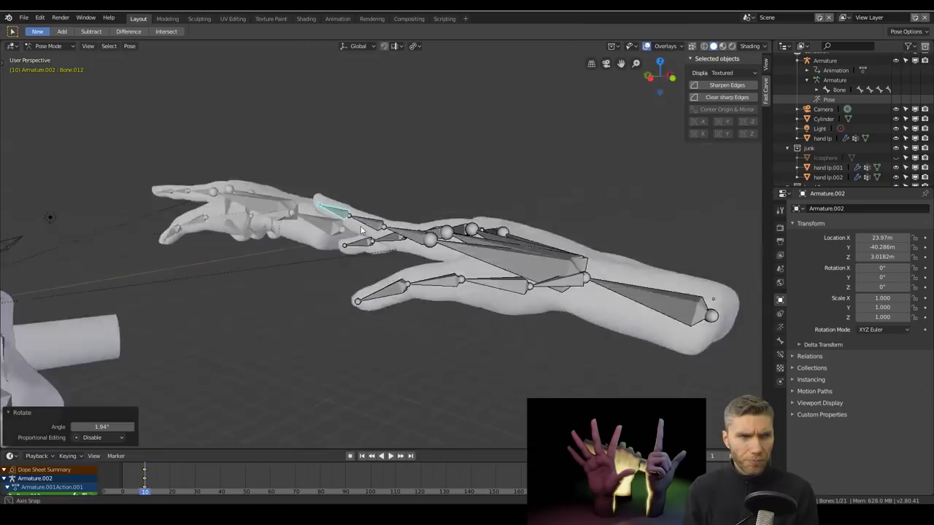
pyautogui.press('r')
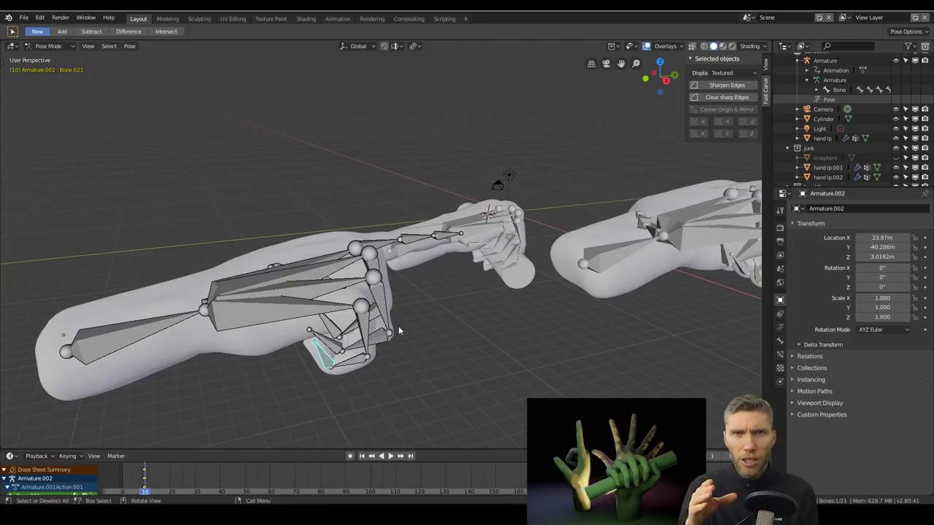
pyautogui.press('a')
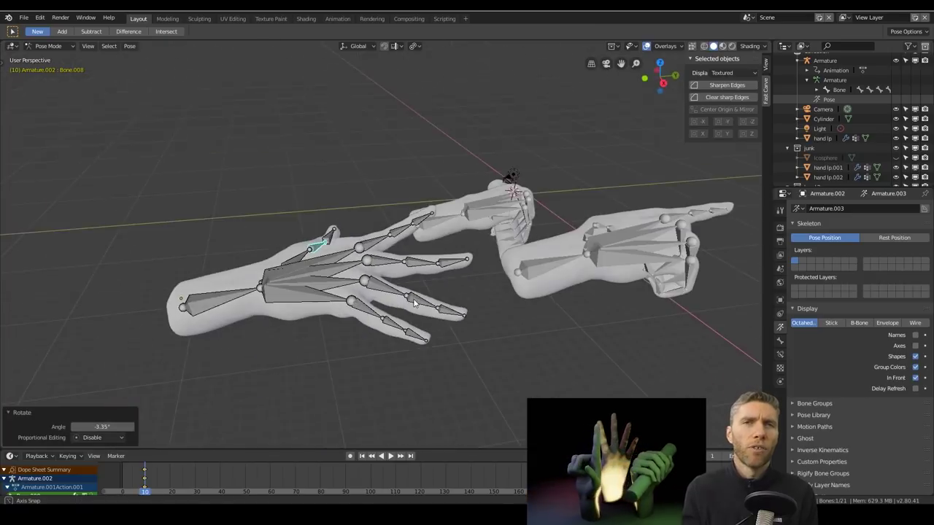
pyautogui.moveTo(414, 303); pyautogui.dragTo(433, 307, button='middle')
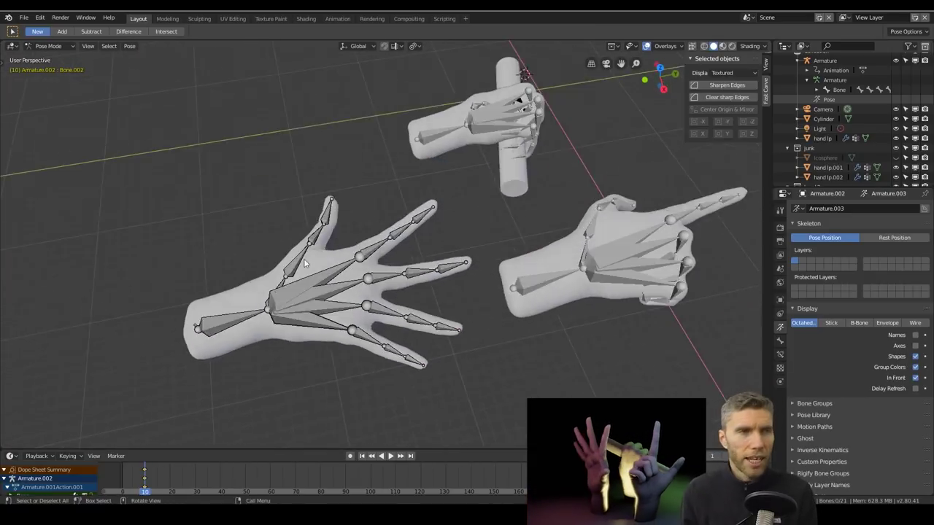
pyautogui.moveTo(291, 343)
pyautogui.mouseDown(button='middle')
pyautogui.moveTo(313, 357)
pyautogui.moveTo(289, 346)
pyautogui.mouseUp(button='middle')
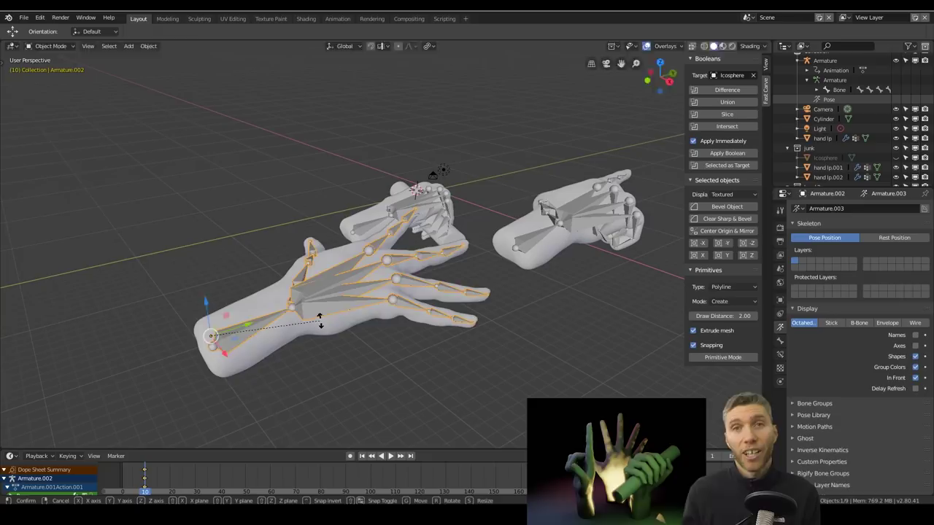
# Rotate the open hand's armature 90° around the X axis to stand the hand upright.
pyautogui.press('r')
pyautogui.press('x')
pyautogui.press('9')
pyautogui.press('0')
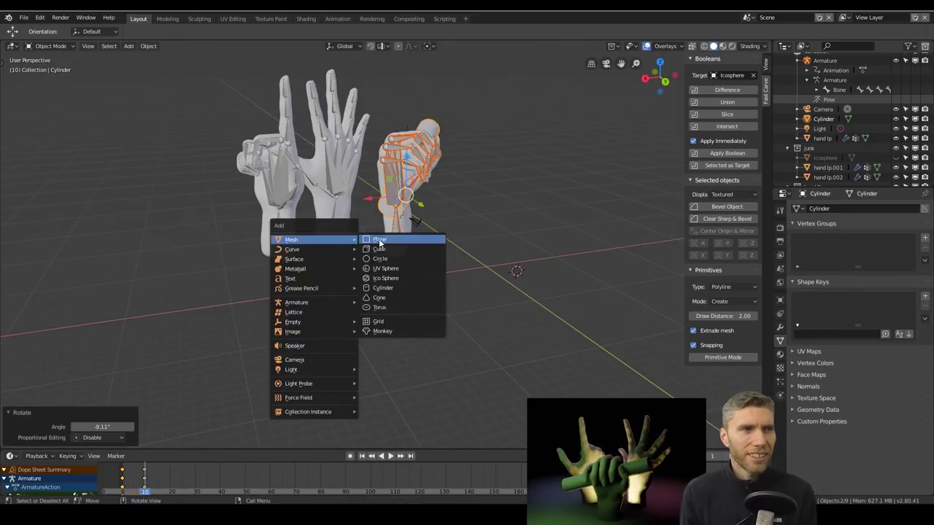
# Add a plane, scale it up into a floor beneath the hands, and adjust the arrangement from the top view.
pyautogui.click(378, 238)
pyautogui.press('s')
pyautogui.click(495, 154)
pyautogui.press('KP_7')
pyautogui.press('g')
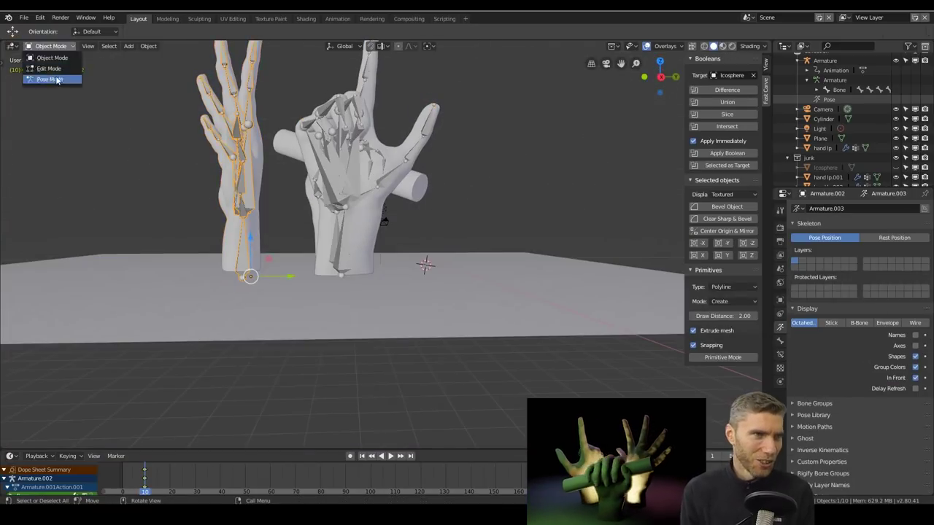
# Rotate the open hand in Pose Mode, and raise the floor plane 0.85 m along Z in Object Mode.
pyautogui.click(52, 77)
pyautogui.press('r')
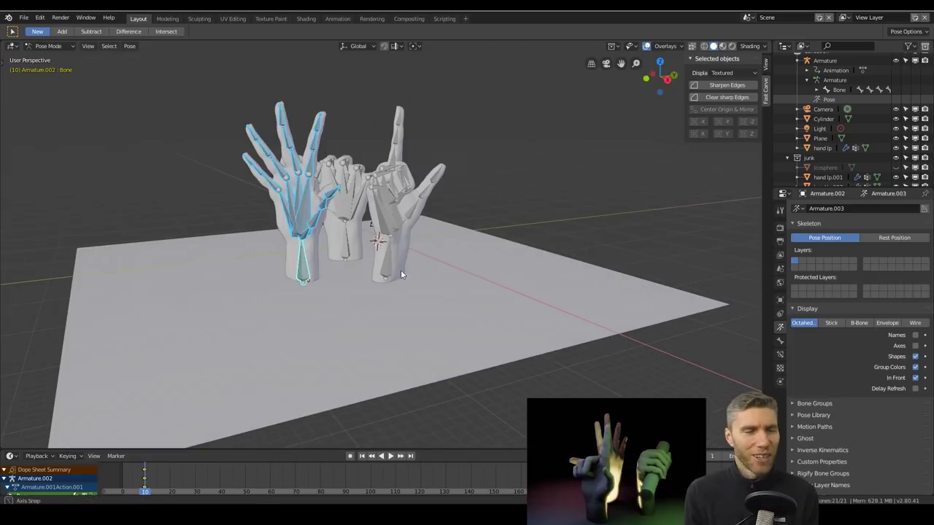
pyautogui.hotkey('ctrl', 'Tab')
pyautogui.click(387, 271)
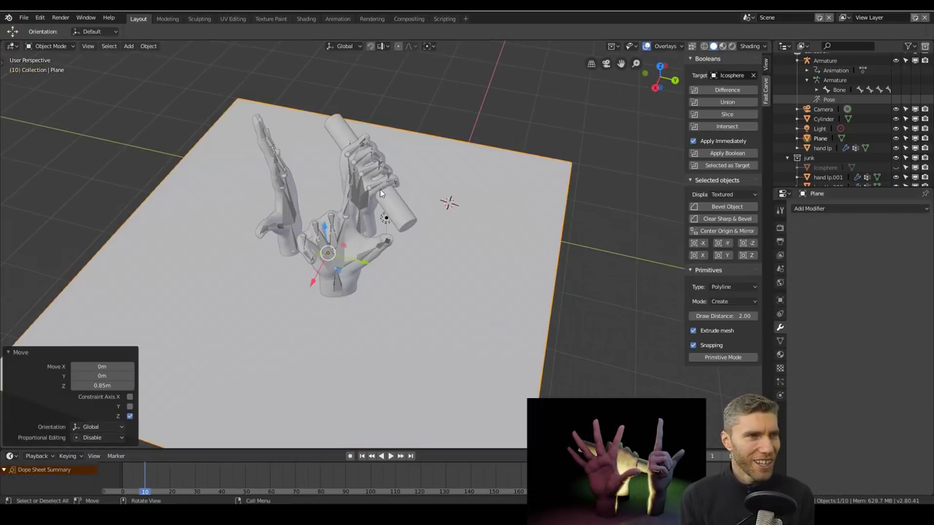
# Enable Auto Smooth with a 30° angle on the gripped cylinder.
pyautogui.click(355, 255)
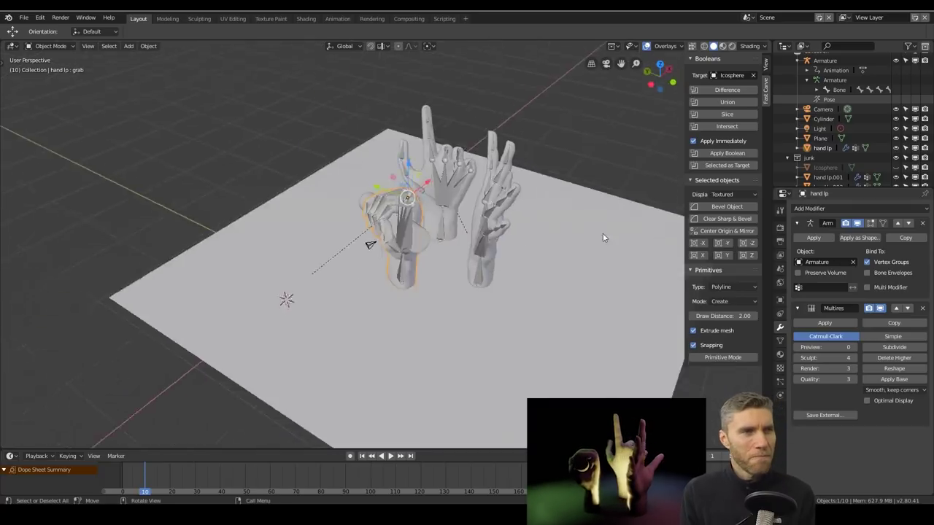
pyautogui.click(780, 340)
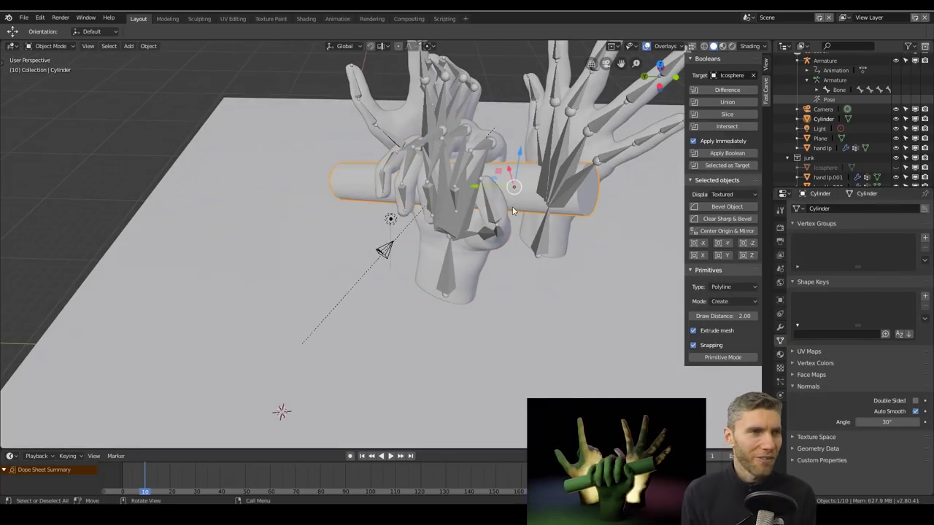
# Move the camera in front of the hands and frame them through it with Lock Camera to View enabled.
pyautogui.moveTo(513, 211); pyautogui.dragTo(474, 218, button='middle')
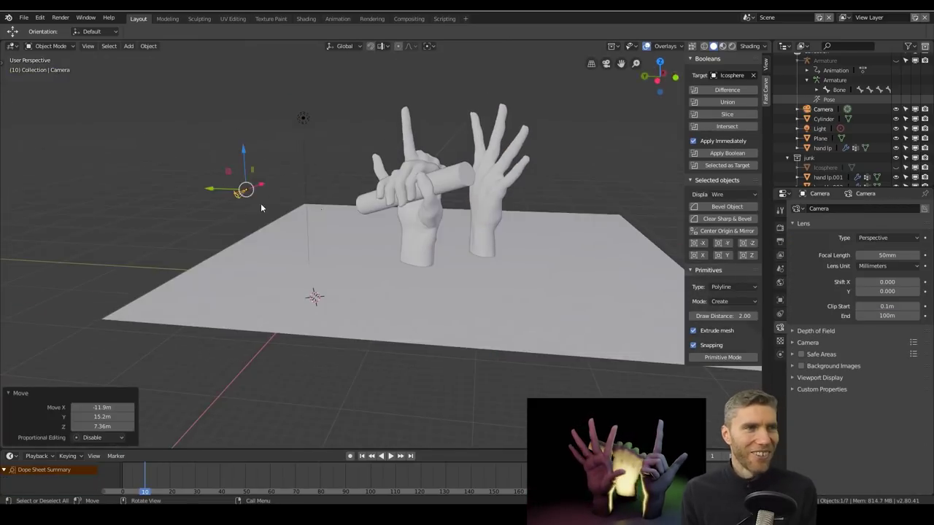
pyautogui.press('KP_0')
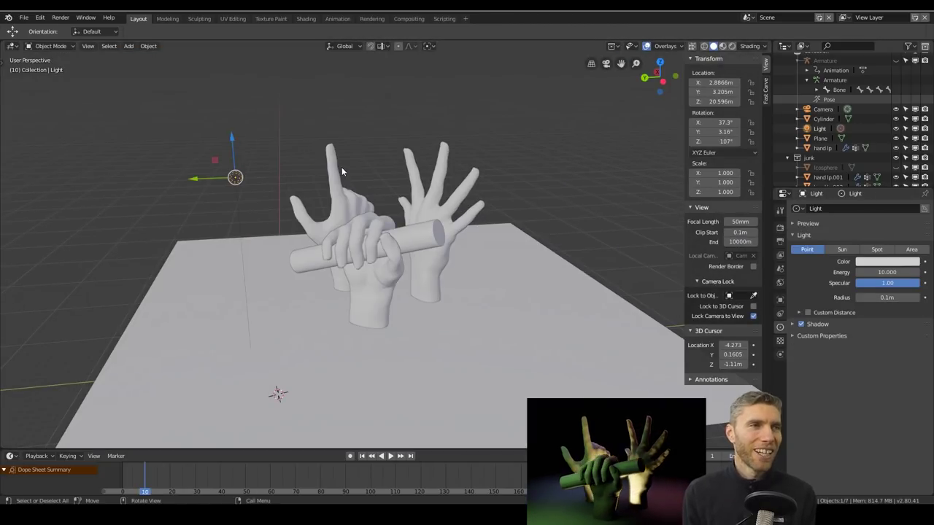
# Select the pointing hand and bring its material nodes into view in the Shading workspace.
pyautogui.click(342, 167)
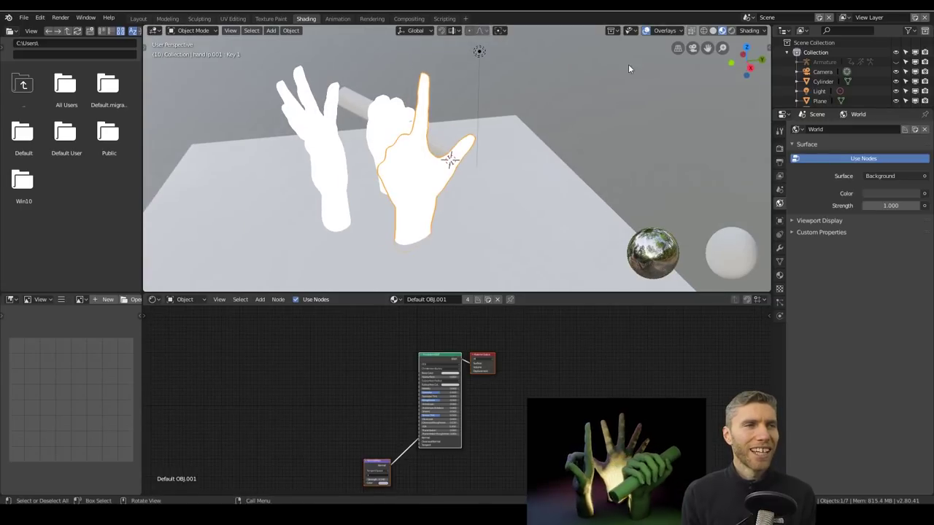
pyautogui.click(231, 31)
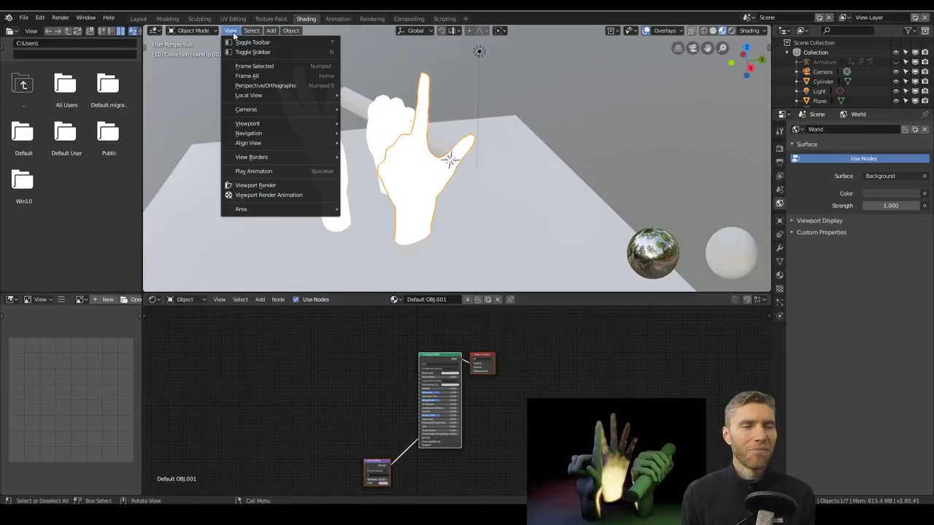
pyautogui.click(441, 374)
pyautogui.press('Home')
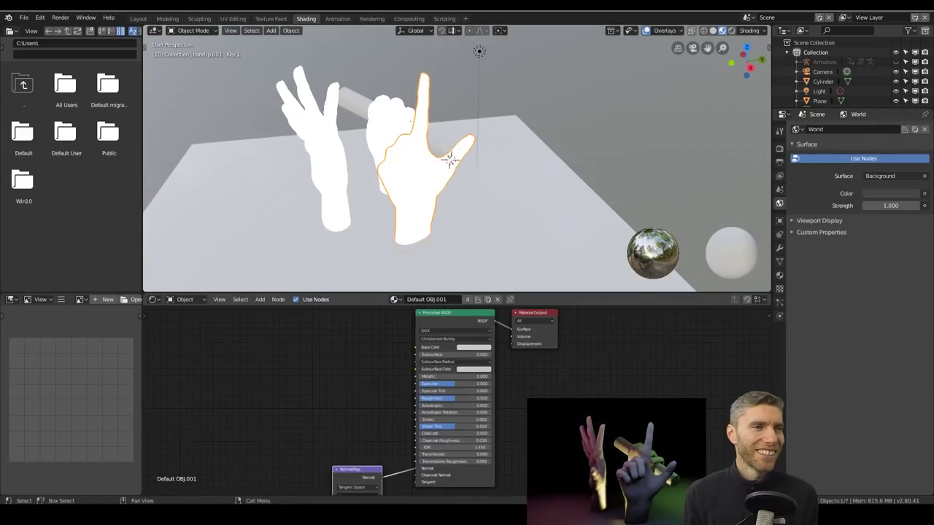
pyautogui.scroll(2, 535, 388)
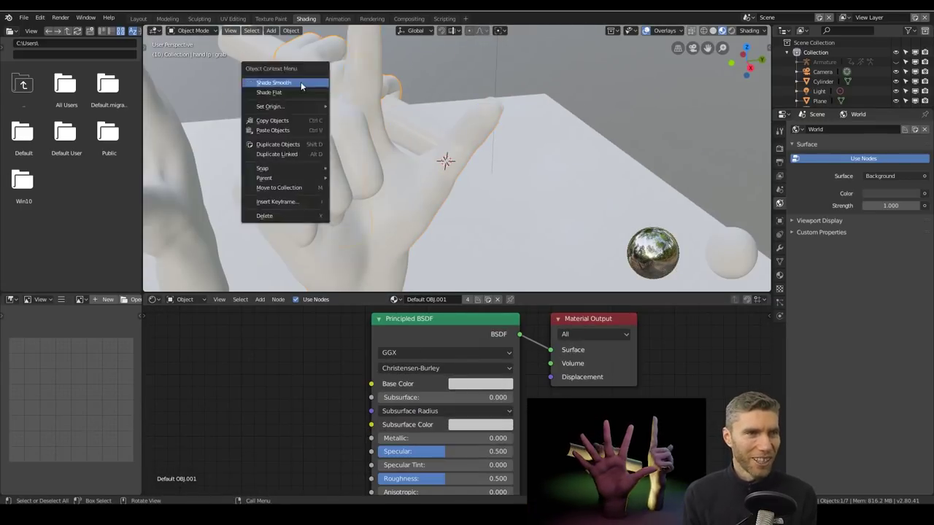
# Apply Shade Smooth to the hand meshes.
pyautogui.moveTo(438, 168); pyautogui.dragTo(405, 165, button='middle')
pyautogui.scroll(-4, 343, 384)
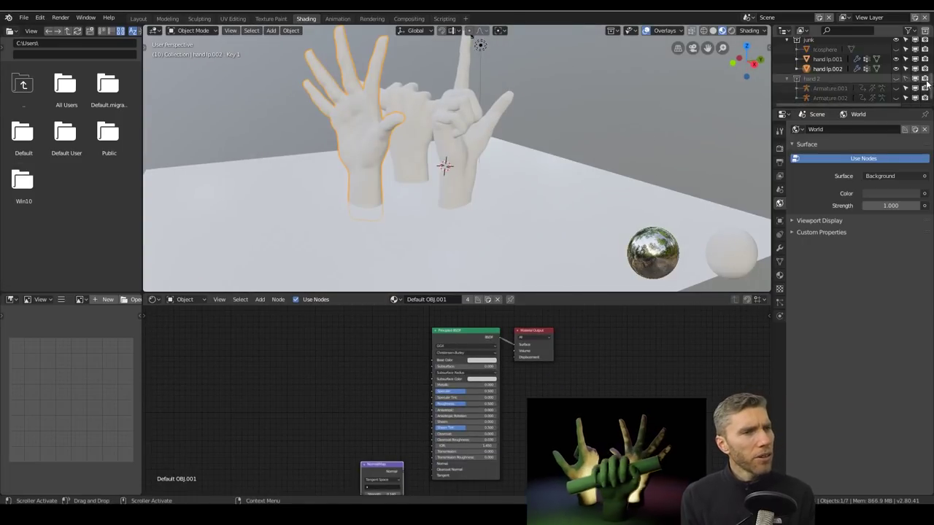
# Enlarge the outliner to list all collections and unhide the Icosphere in the junk collection.
pyautogui.moveTo(842, 108); pyautogui.dragTo(842, 214)
pyautogui.moveTo(437, 175); pyautogui.dragTo(463, 169, button='middle')
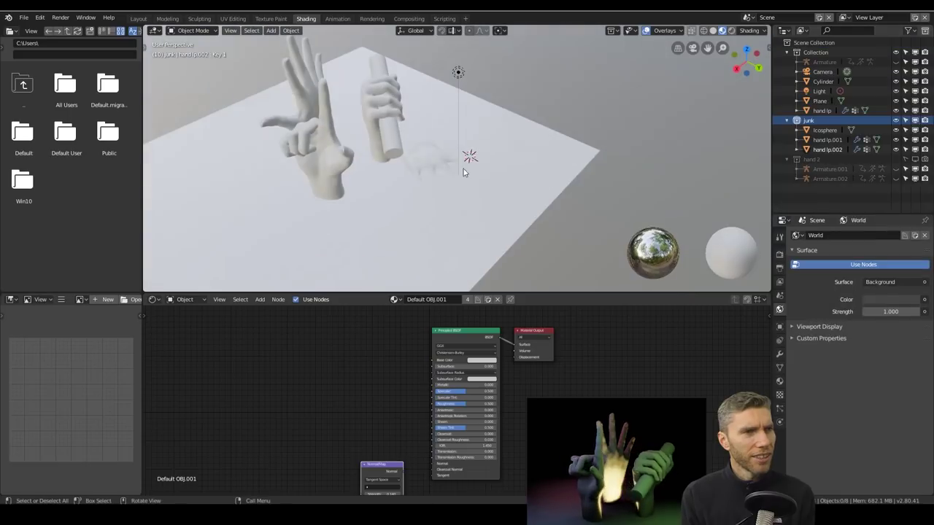
# Change the light to a rectangular area light about 0.3 m wide and place two duplicates around the hands.
pyautogui.click(824, 130)
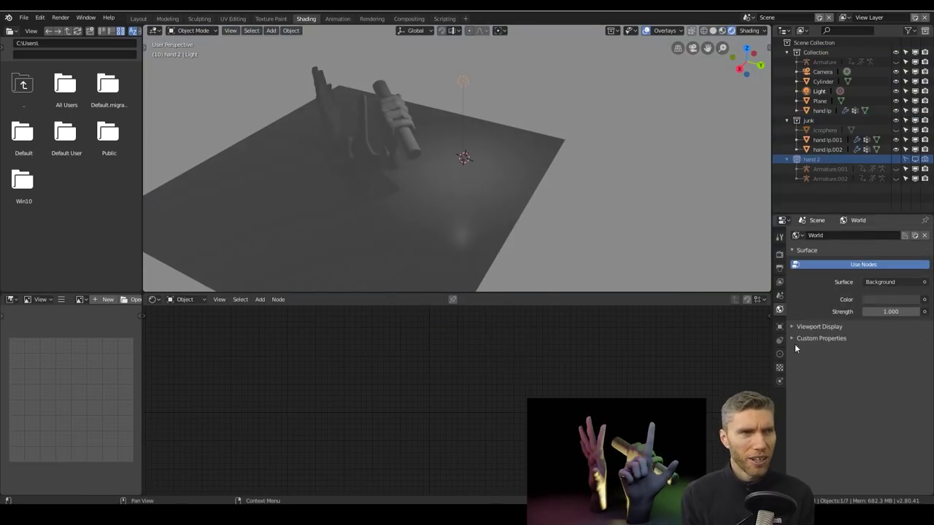
pyautogui.click(500, 83)
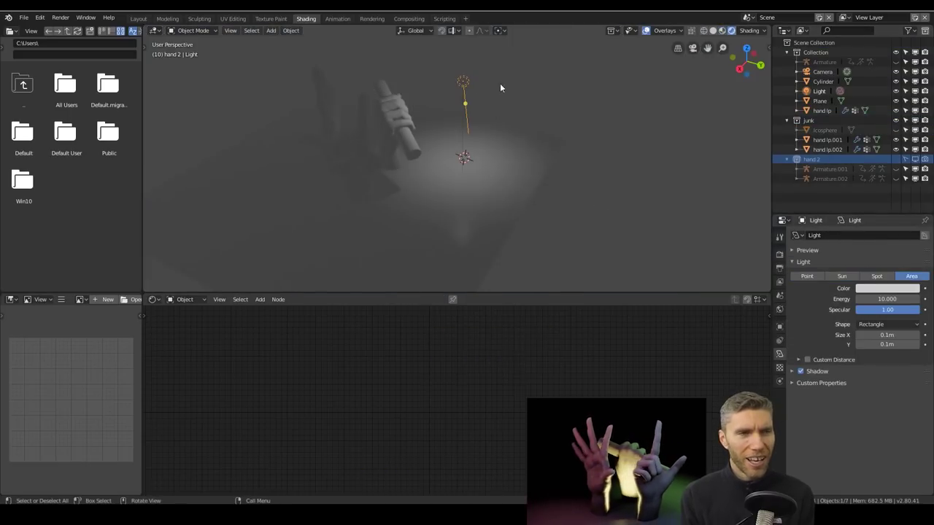
pyautogui.click(480, 211)
pyautogui.hotkey('shift', 'd')
pyautogui.moveTo(481, 211); pyautogui.dragTo(453, 149, button='middle')
pyautogui.hotkey('shift', 'd')
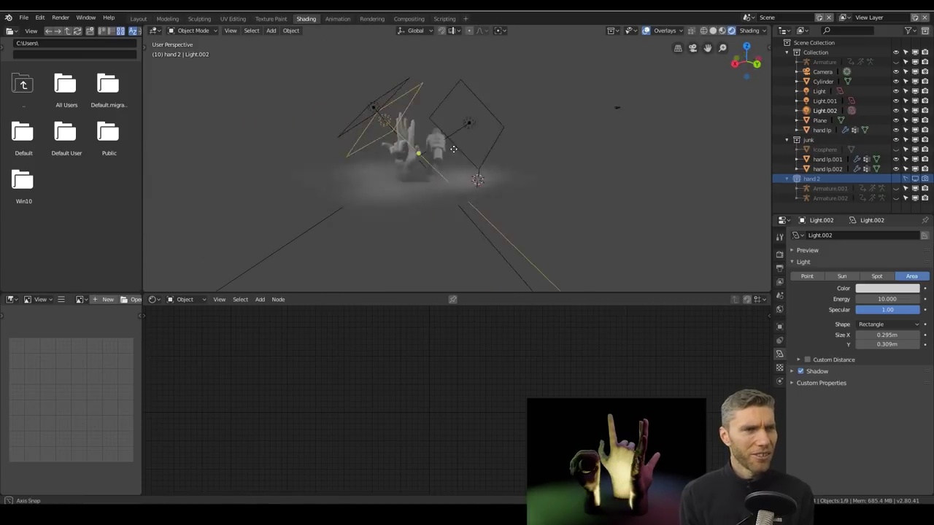
# Tint the three area lights green, reddish pink and pale blue.
pyautogui.click(474, 132)
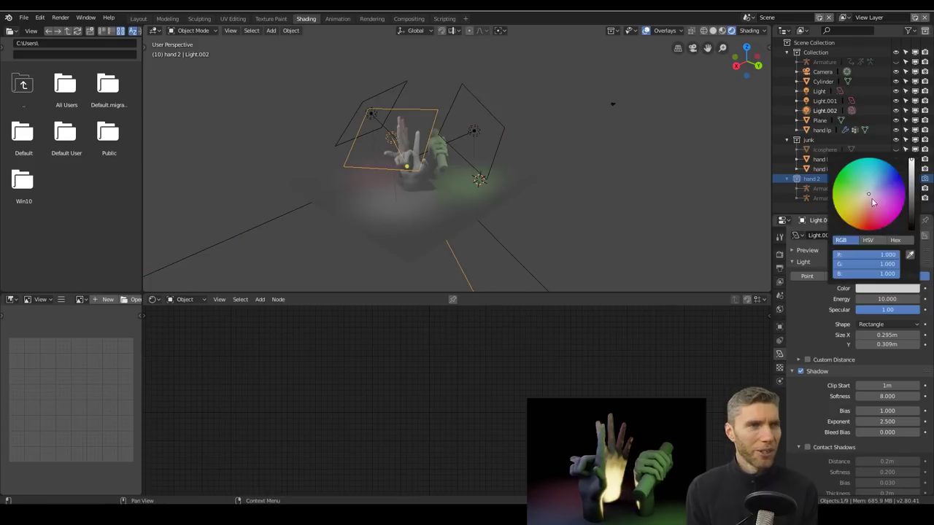
pyautogui.scroll(5, 563, 193)
pyautogui.moveTo(563, 193); pyautogui.dragTo(220, 206, button='middle')
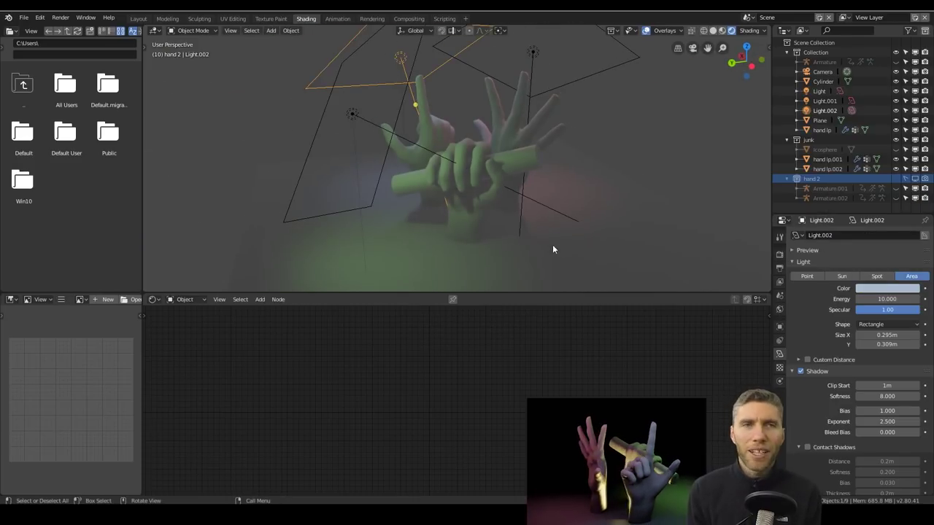
# Connect a new Ambient Occlusion node to the hand material's Base Color and enable Ambient Occlusion in the Eevee settings.
pyautogui.click(481, 231)
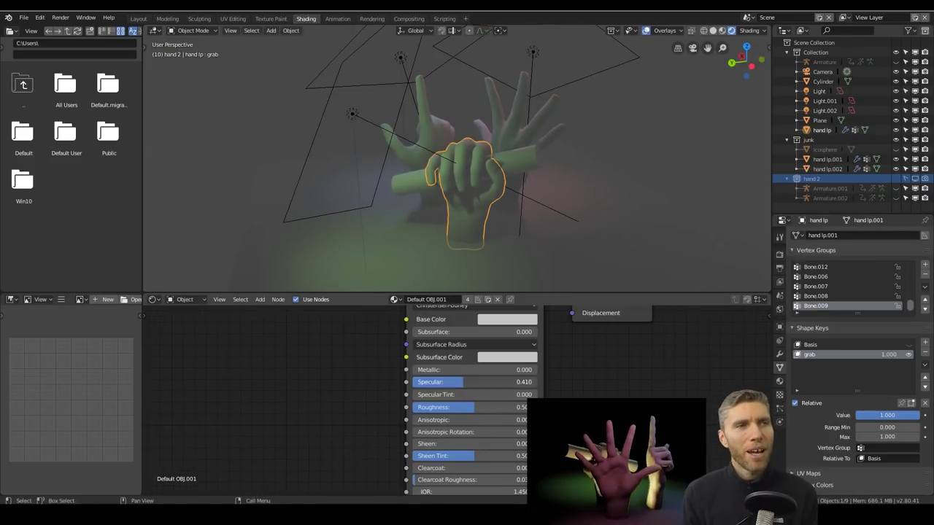
pyautogui.scroll(-3, 412, 378)
pyautogui.hotkey('shift', 'a')
pyautogui.moveTo(408, 393)
pyautogui.hotkey('shift', 'a')
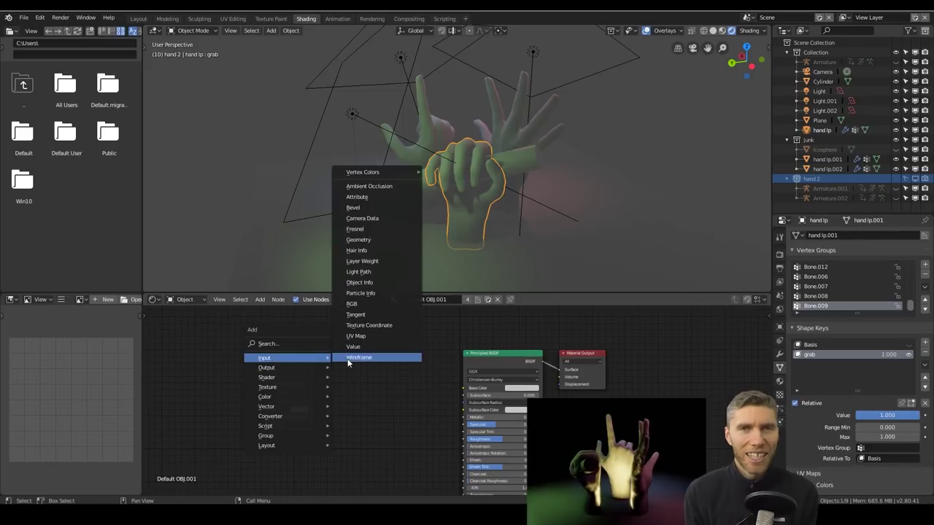
pyautogui.click(778, 255)
pyautogui.moveTo(312, 367); pyautogui.dragTo(464, 387)
pyautogui.click(832, 300)
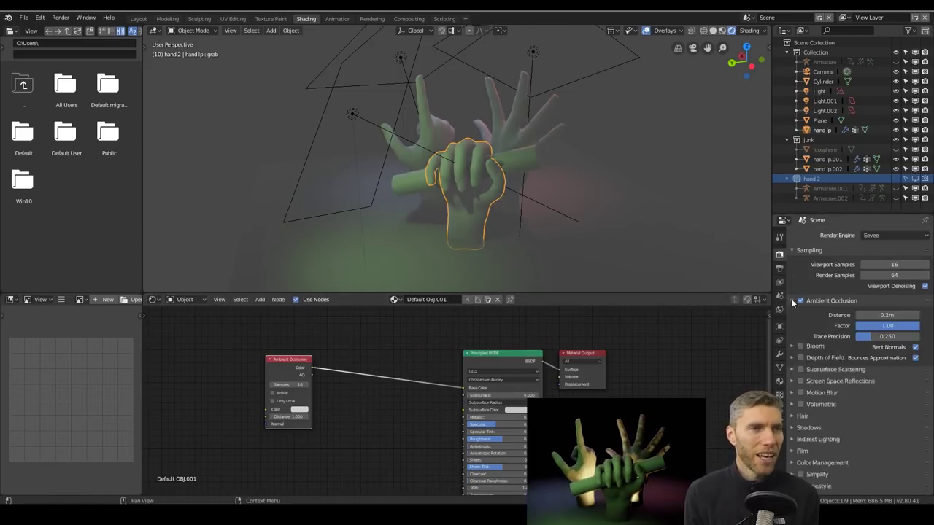
# Duplicate an area light, resize it and tint it yellow, placing it between the hands to light their inner sides.
pyautogui.moveTo(554, 175); pyautogui.dragTo(644, 211, button='middle')
pyautogui.hotkey('shift', 'd')
pyautogui.click(478, 154)
pyautogui.moveTo(478, 155); pyautogui.dragTo(510, 218, button='middle')
pyautogui.press('s')
pyautogui.click(521, 195)
pyautogui.click(779, 354)
pyautogui.click(886, 288)
pyautogui.click(856, 205)
pyautogui.press('g')
pyautogui.click(543, 182)
# Enlarge the 3D view and enable further Eevee render effects including Bloom, adjusting the Bloom settings.
pyautogui.moveTo(474, 293); pyautogui.dragTo(474, 393)
pyautogui.click(779, 255)
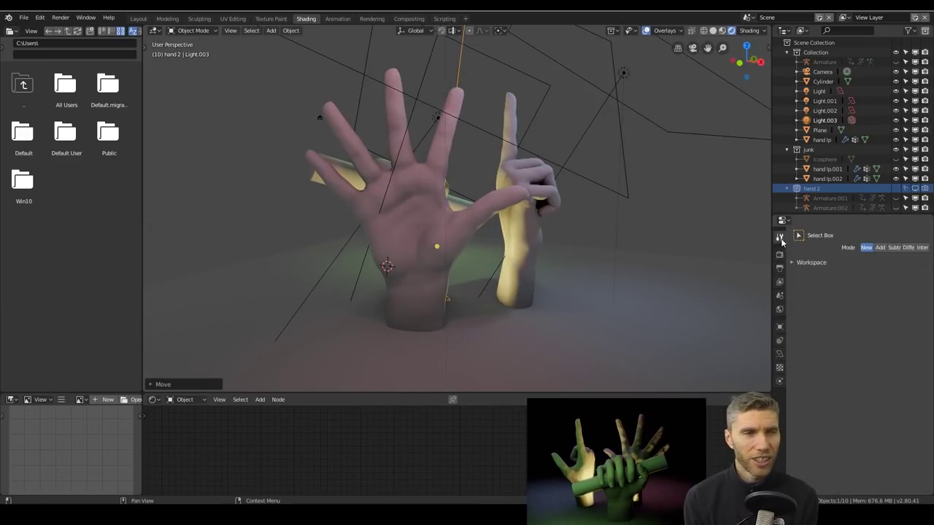
pyautogui.click(800, 373)
pyautogui.click(814, 373)
pyautogui.doubleClick(886, 387)
pyautogui.press('Return')
pyautogui.moveTo(602, 282); pyautogui.dragTo(409, 277, button='middle')
pyautogui.scroll(-2, 853, 408)
pyautogui.click(800, 428)
pyautogui.click(832, 428)
# Select a hand and raise a shader slider value in its material nodes.
pyautogui.click(431, 219)
pyautogui.moveTo(495, 438); pyautogui.dragTo(518, 438)
pyautogui.moveTo(619, 263); pyautogui.dragTo(184, 403, button='middle')
# Switch the shader nodes to the World shader and lower its background strength to darken the surroundings.
pyautogui.click(184, 400)
pyautogui.click(188, 430)
pyautogui.moveTo(461, 442); pyautogui.dragTo(409, 442)
pyautogui.moveTo(511, 263); pyautogui.dragTo(333, 261, button='middle')
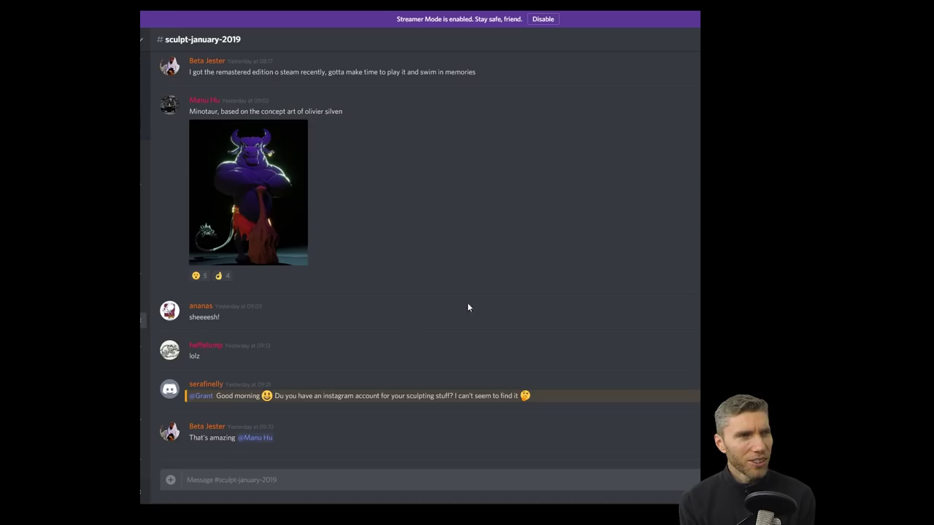
# Switch to Discord's sculpt-january-2019 channel and view the minotaur, sad mask and capped melancholy head entries enlarged.
pyautogui.click(248, 193)
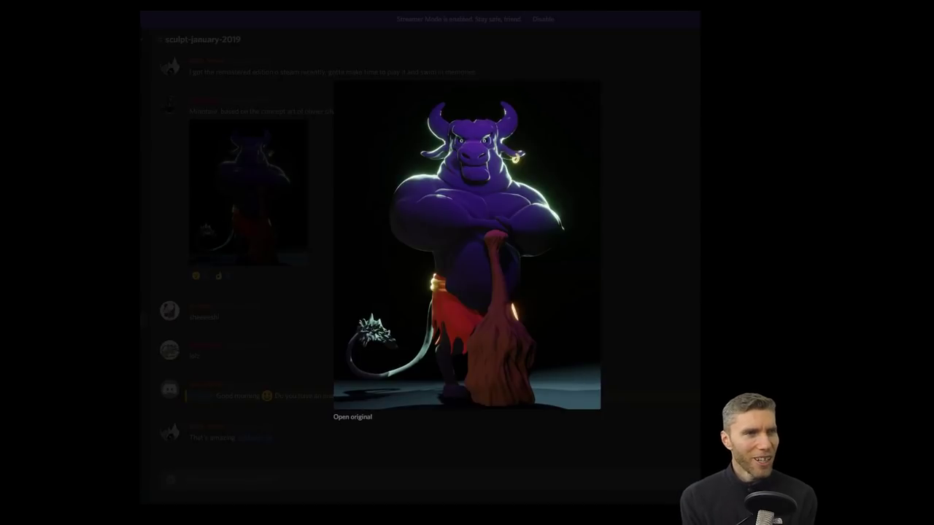
pyautogui.press('Escape')
pyautogui.scroll(-6, 418, 225)
pyautogui.click(333, 264)
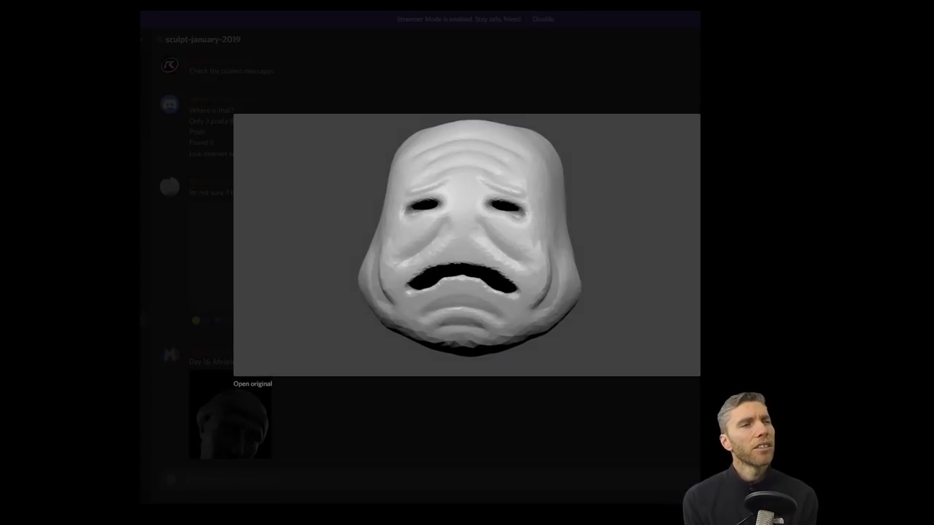
pyautogui.press('Escape')
pyautogui.scroll(-2, 598, 270)
pyautogui.click(263, 281)
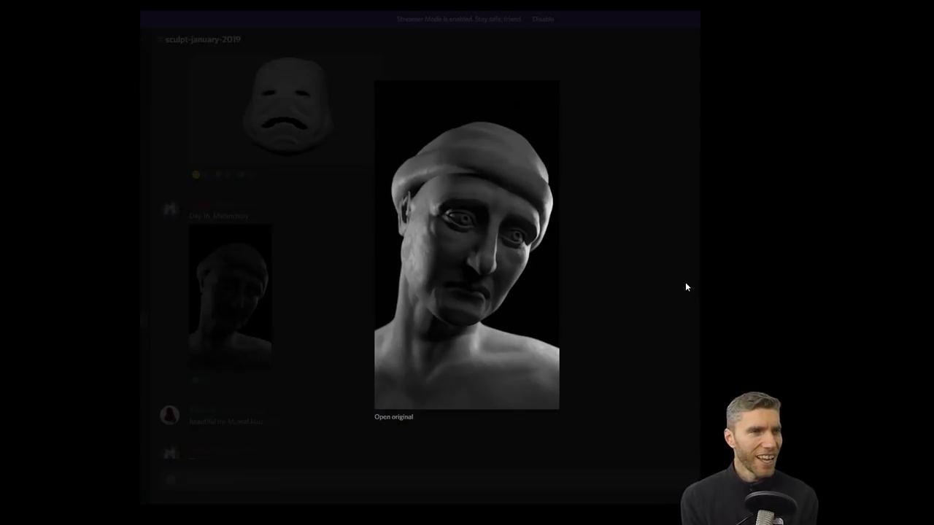
pyautogui.press('Escape')
# View the sitting panda and the melancholy cartoon dog sculpt entries at enlarged size.
pyautogui.scroll(-4, 510, 314)
pyautogui.click(383, 323)
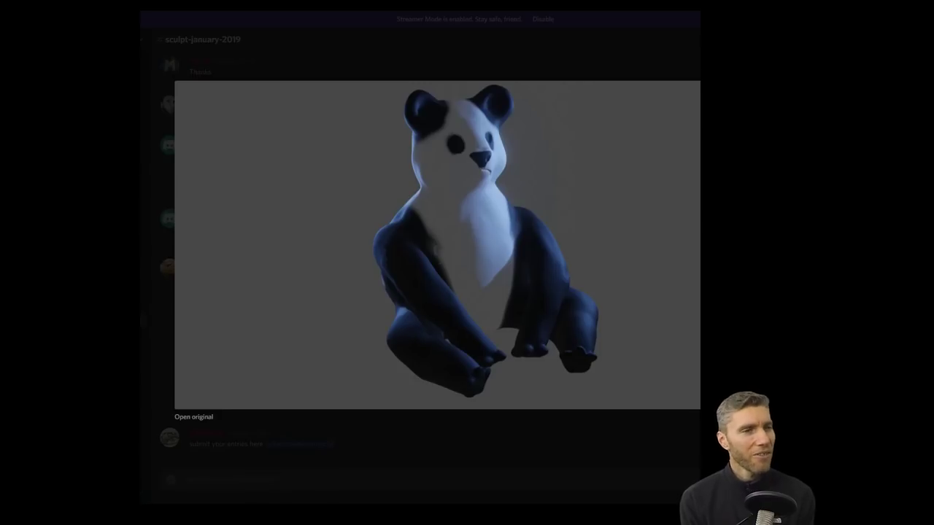
pyautogui.press('Escape')
pyautogui.scroll(-3, 510, 314)
pyautogui.click(292, 343)
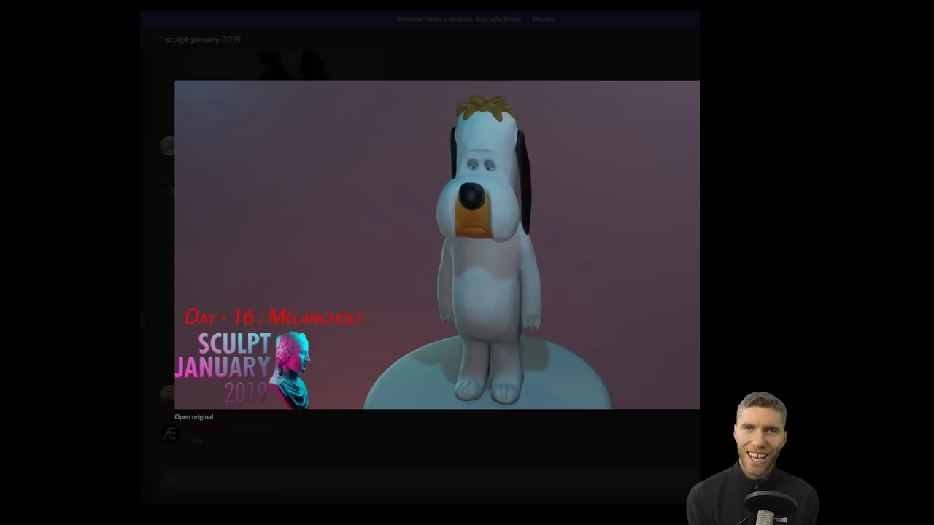
pyautogui.press('Escape')
# View the hooded bust and the blue-eyed melancholy face entries at enlarged size.
pyautogui.scroll(-3, 511, 314)
pyautogui.click(285, 277)
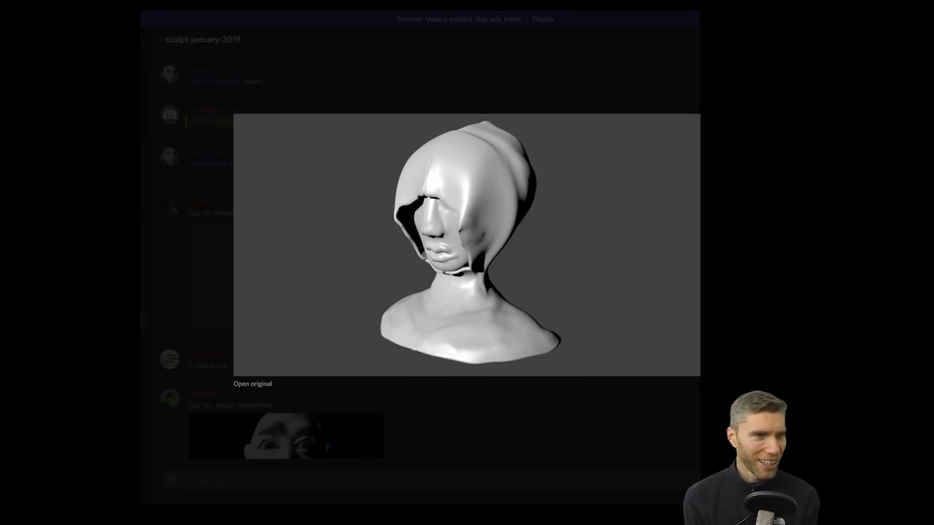
pyautogui.press('Escape')
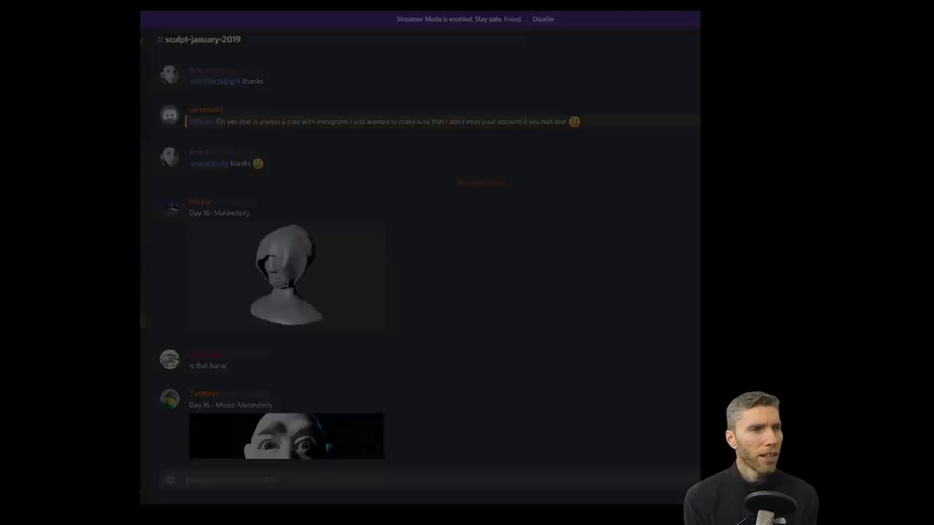
pyautogui.scroll(-3, 377, 313)
pyautogui.click(378, 313)
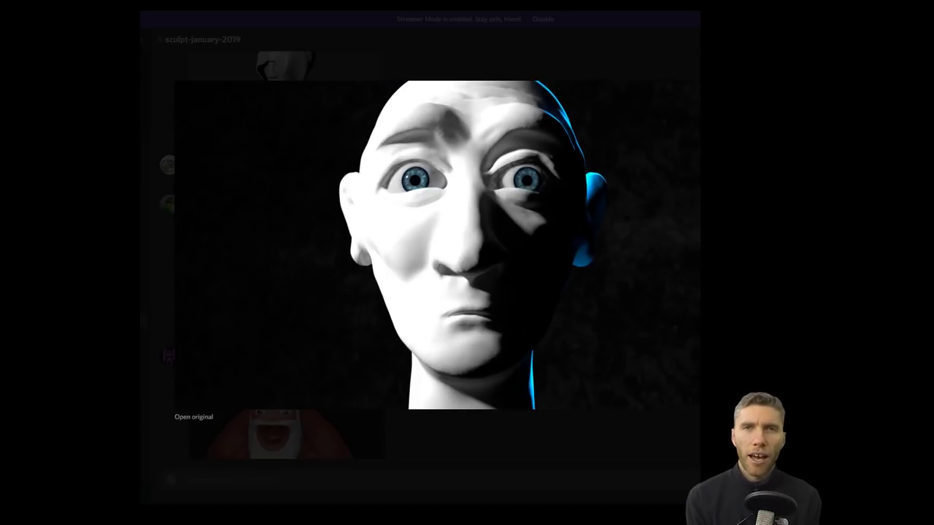
pyautogui.press('Escape')
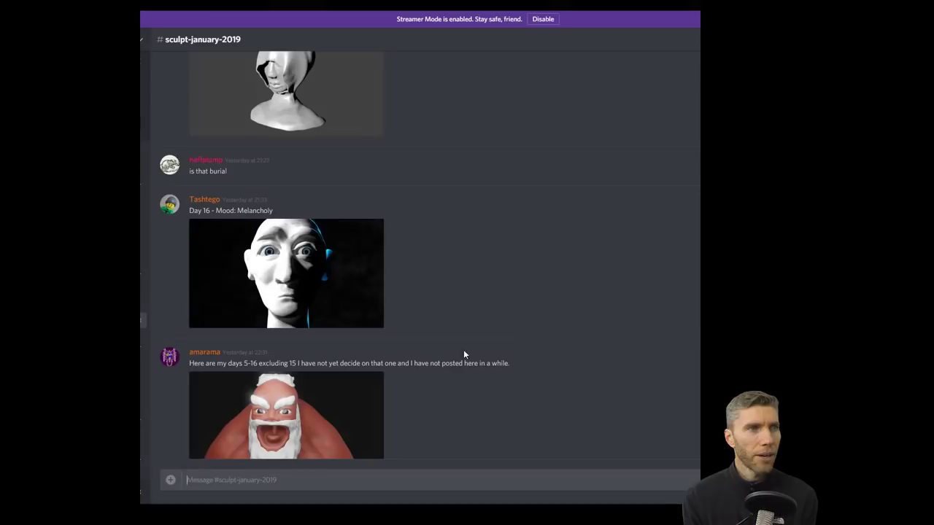
# View the shouting Santa, the segmented round vessel and the muscular torso sculpts at enlarged size.
pyautogui.scroll(-3, 463, 349)
pyautogui.click(327, 215)
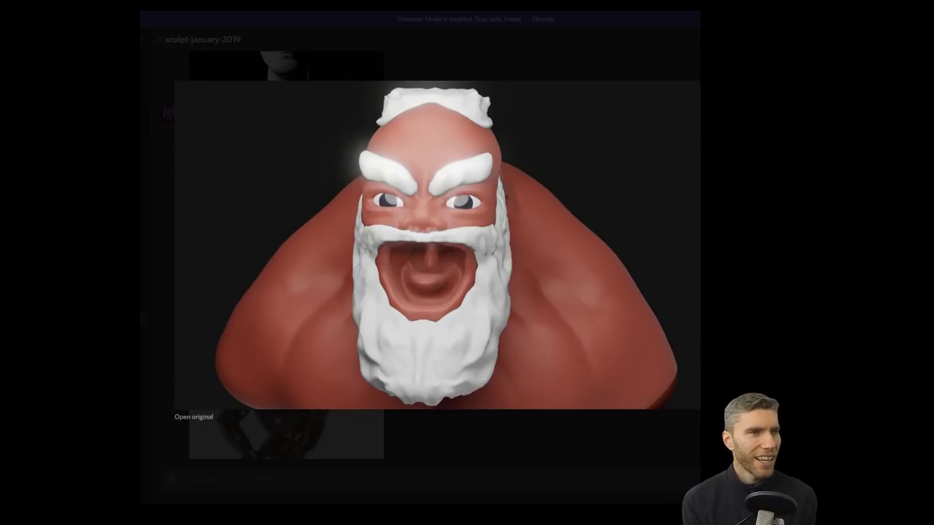
pyautogui.press('Escape')
pyautogui.click(285, 301)
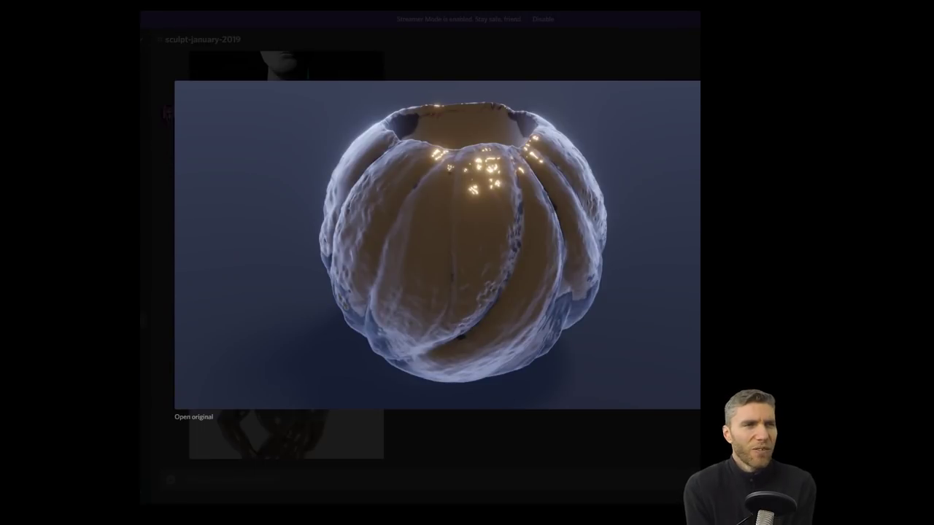
pyautogui.press('Escape')
pyautogui.click(343, 397)
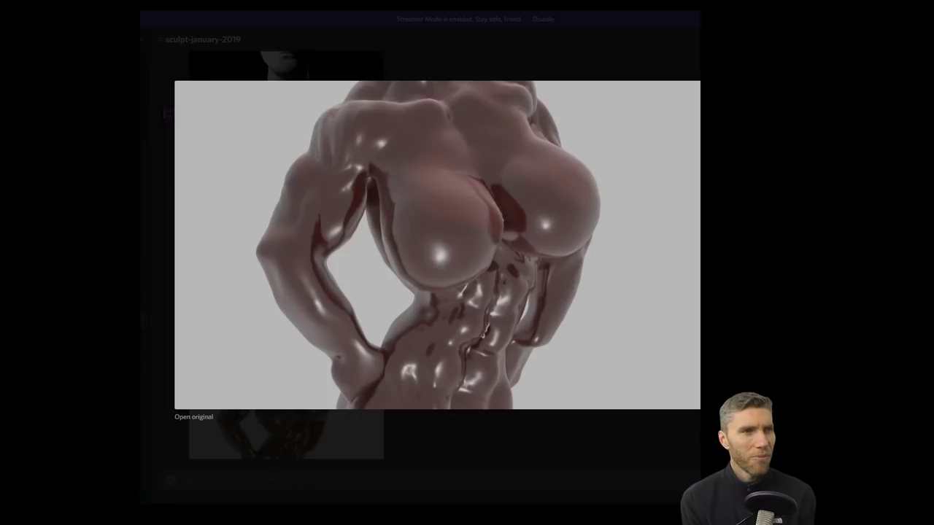
pyautogui.press('Escape')
# View the white long-tailed creature and the blue and white bird sculpts at enlarged size.
pyautogui.scroll(-4, 682, 265)
pyautogui.click(285, 376)
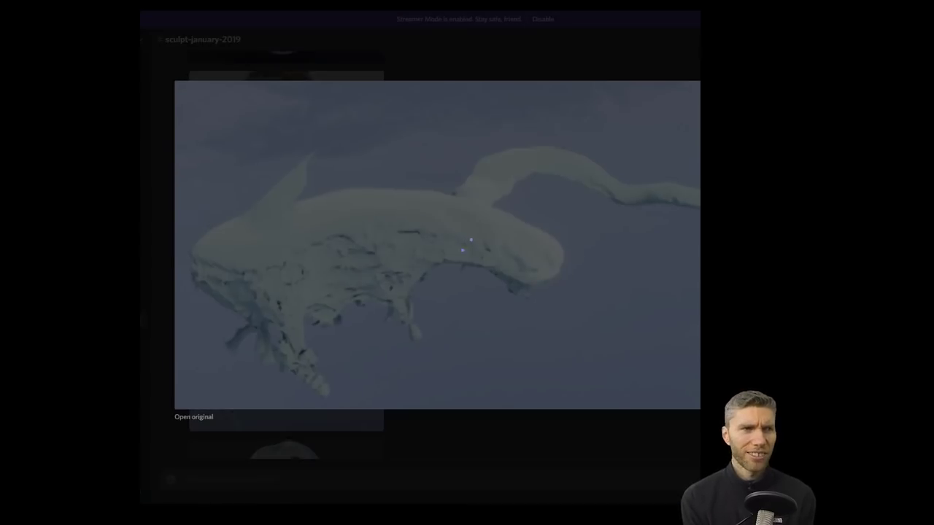
pyautogui.press('Escape')
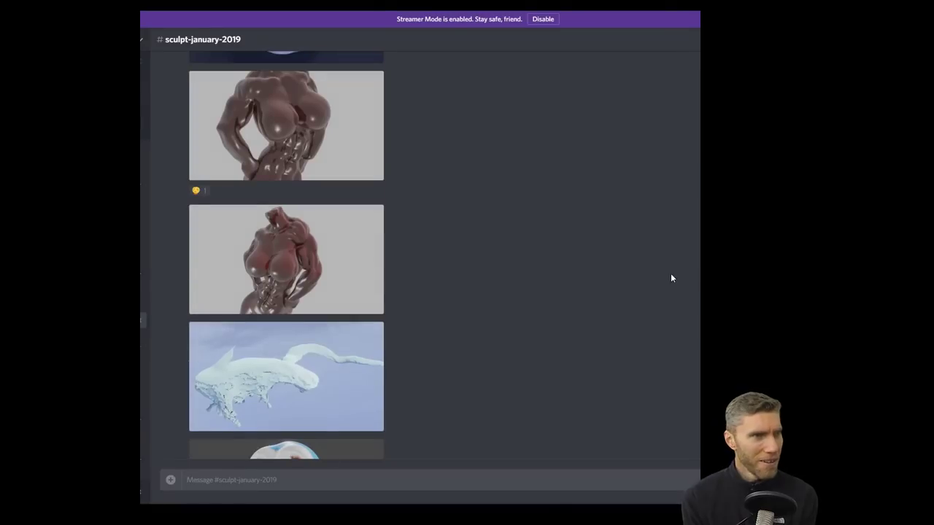
pyautogui.scroll(-3, 671, 275)
pyautogui.click(328, 277)
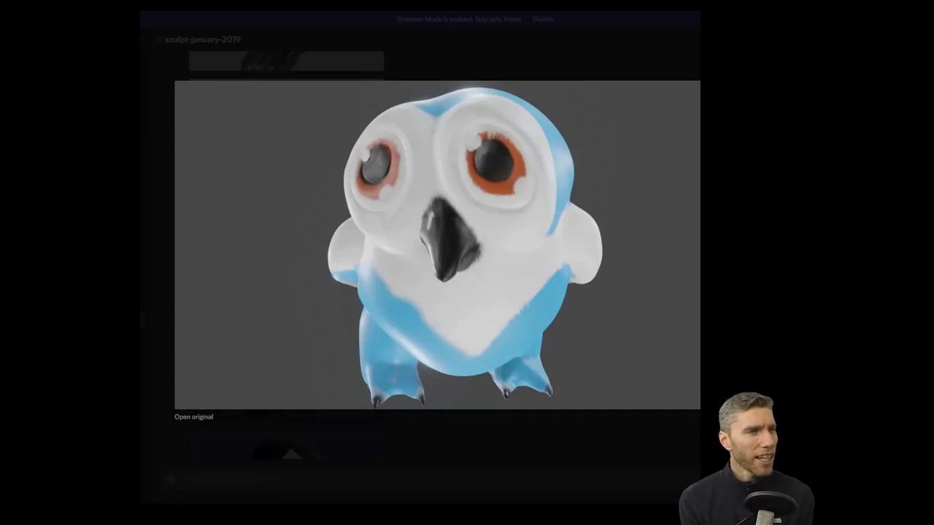
pyautogui.press('Escape')
# View the giant in the top hat and the green-eyed cartoon girl sculpts at enlarged size.
pyautogui.scroll(-3, 487, 234)
pyautogui.click(286, 175)
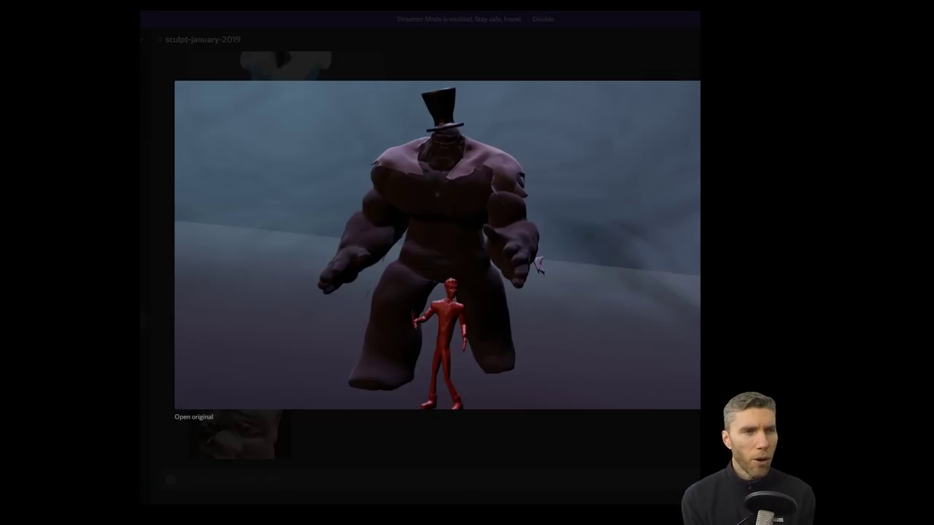
pyautogui.press('Escape')
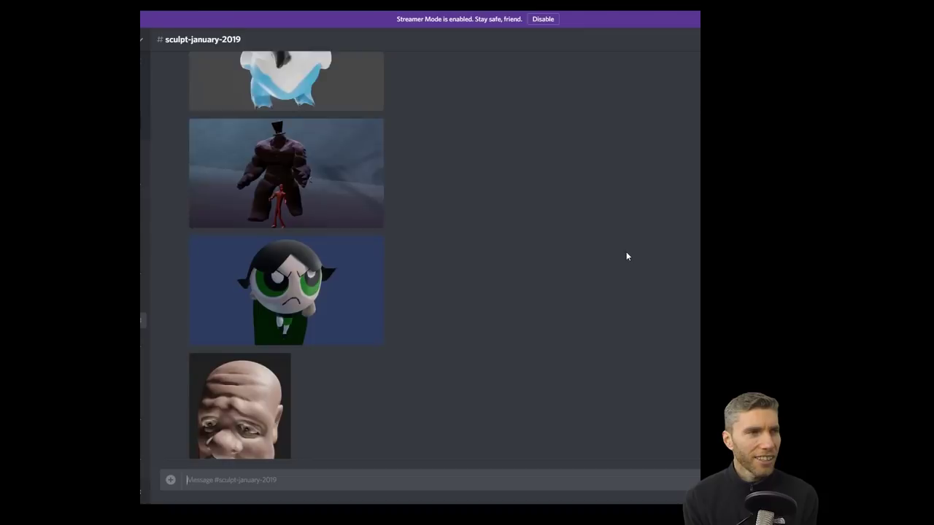
pyautogui.scroll(-3, 626, 252)
pyautogui.click(286, 133)
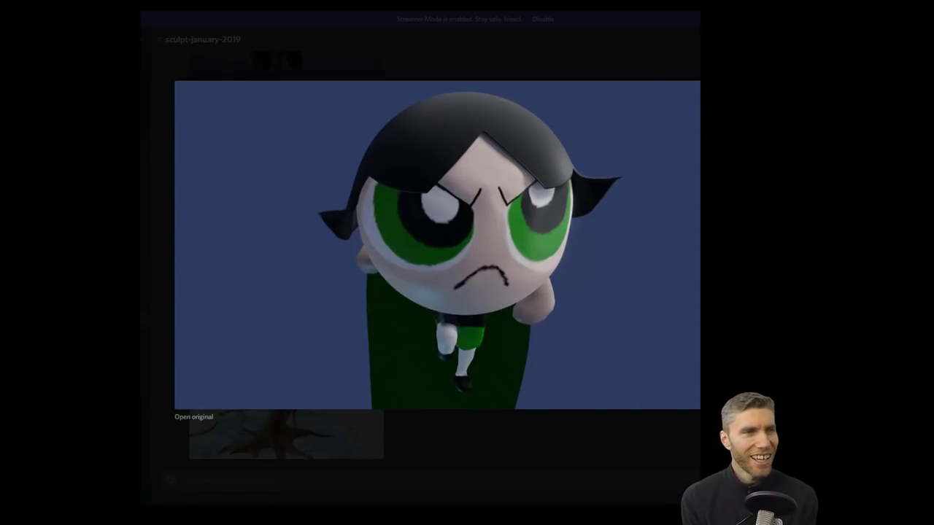
pyautogui.press('Escape')
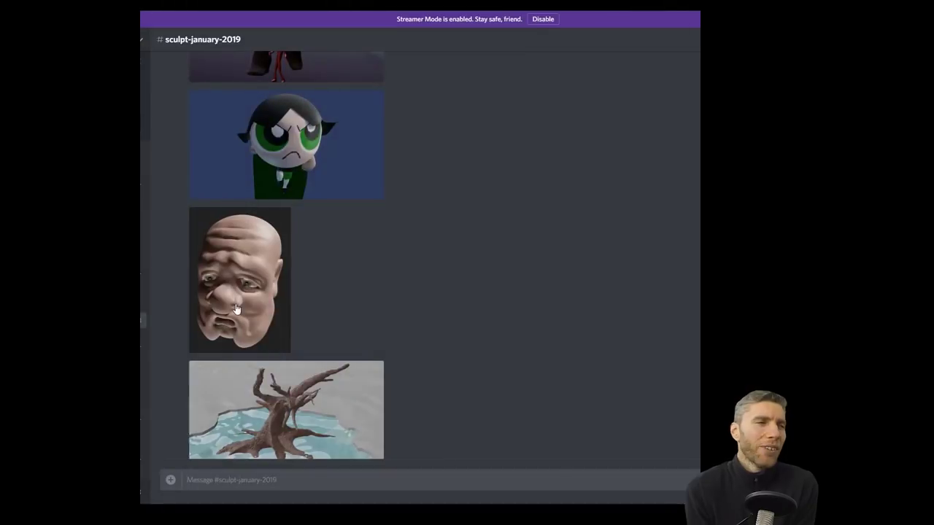
# View the wrinkled bald head and the gnarled tree sculpts at enlarged size.
pyautogui.click(238, 306)
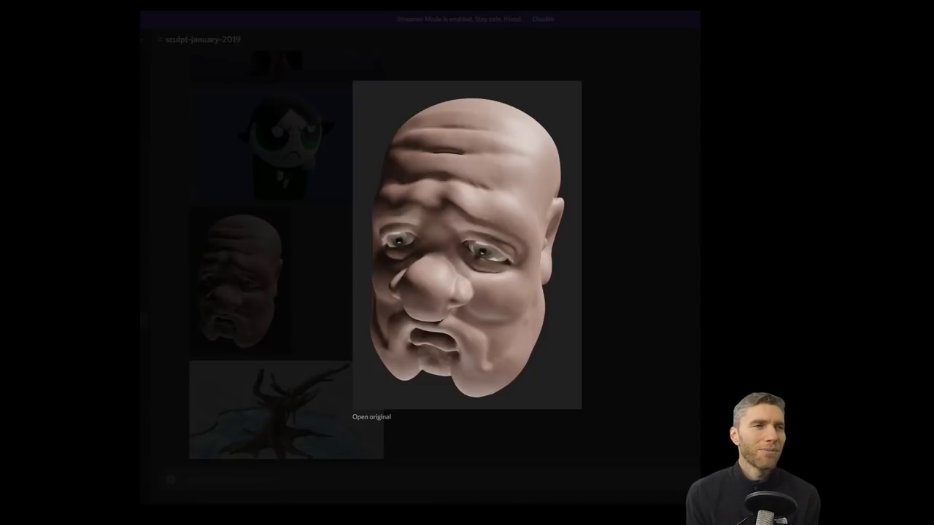
pyautogui.press('Escape')
pyautogui.click(286, 409)
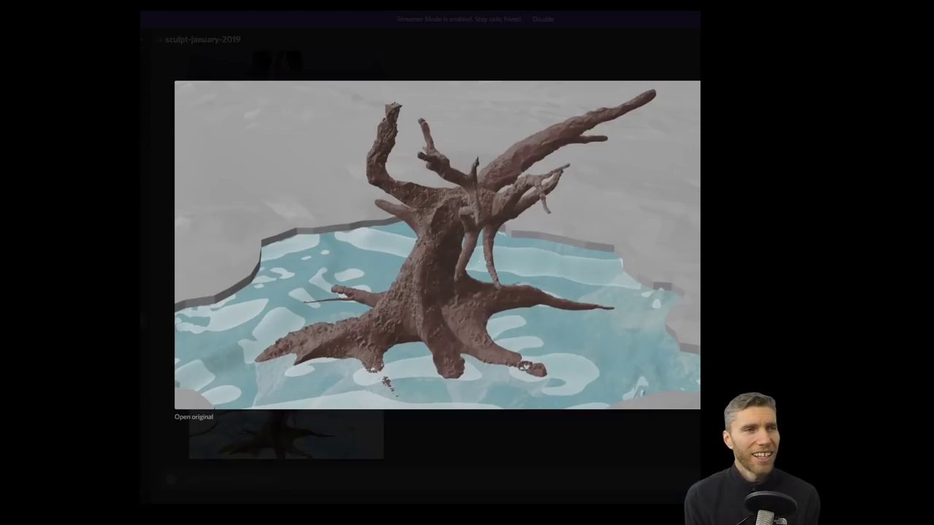